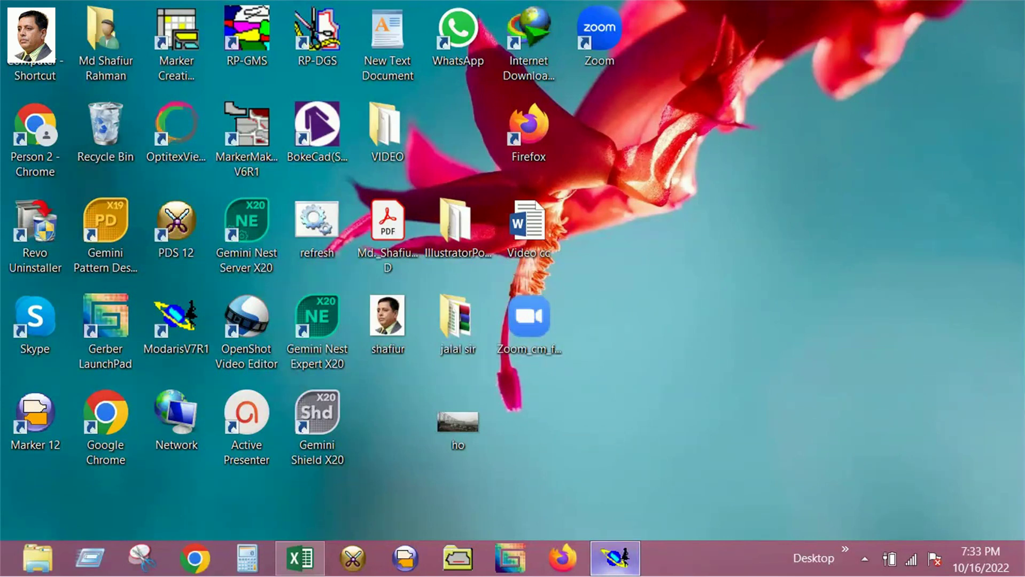
Step: Bring Modaris to the front and activate the Rectangle tool from the Notches, Orientation, Tools panel
click(617, 545)
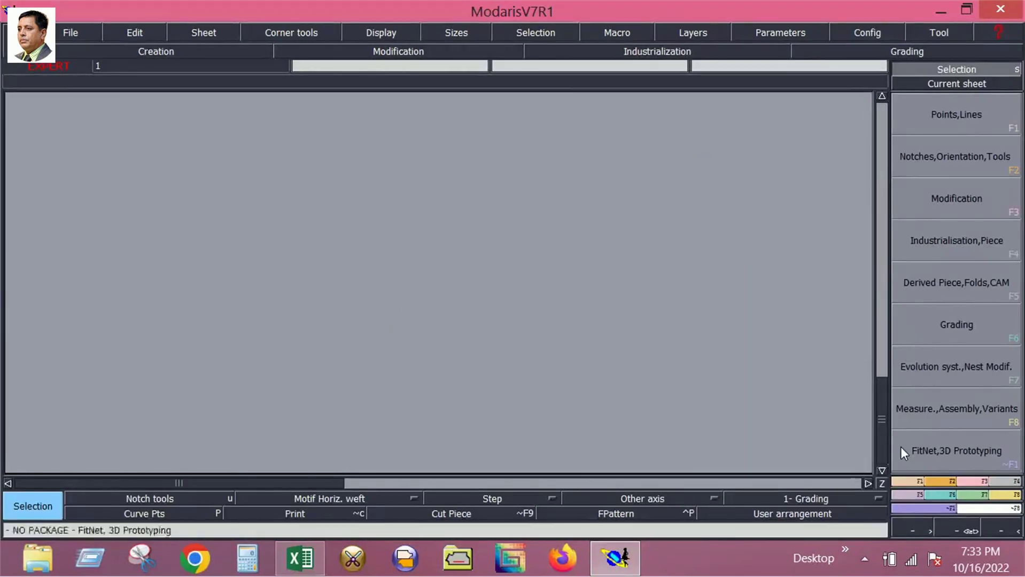
click(950, 483)
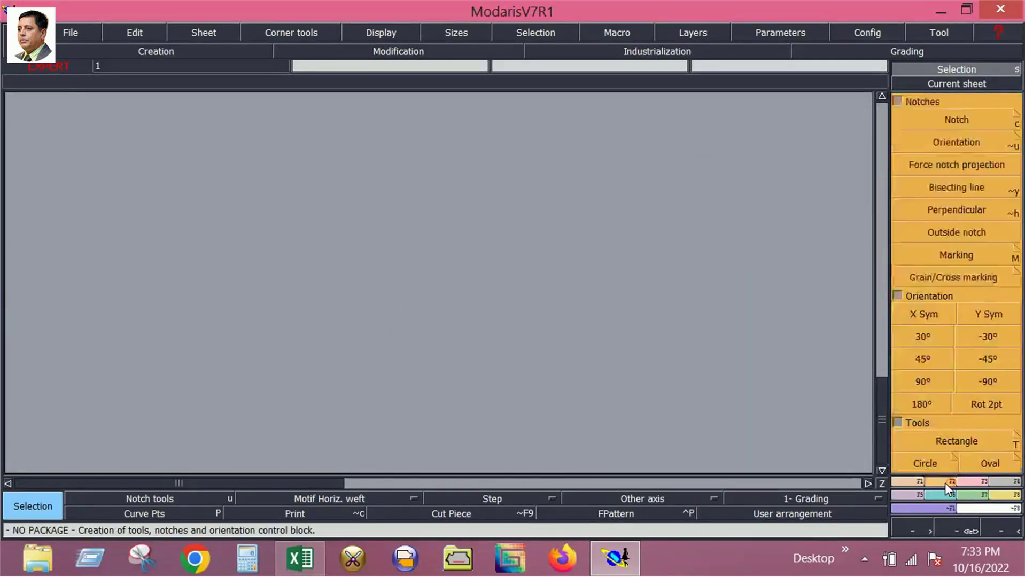
click(948, 440)
click(238, 185)
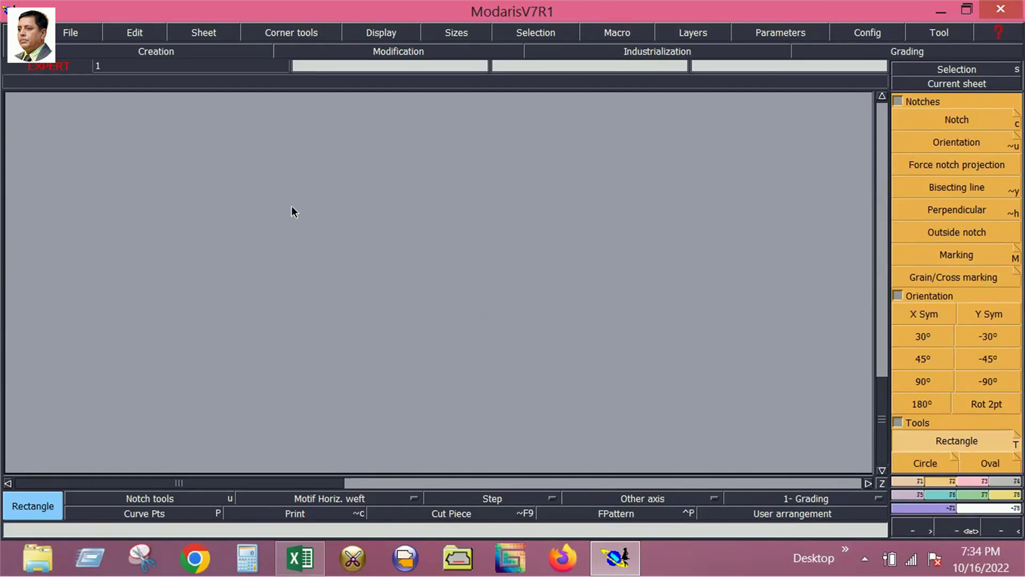
Step: Create a new model named 'L P' and add a blank sheet to it
click(71, 28)
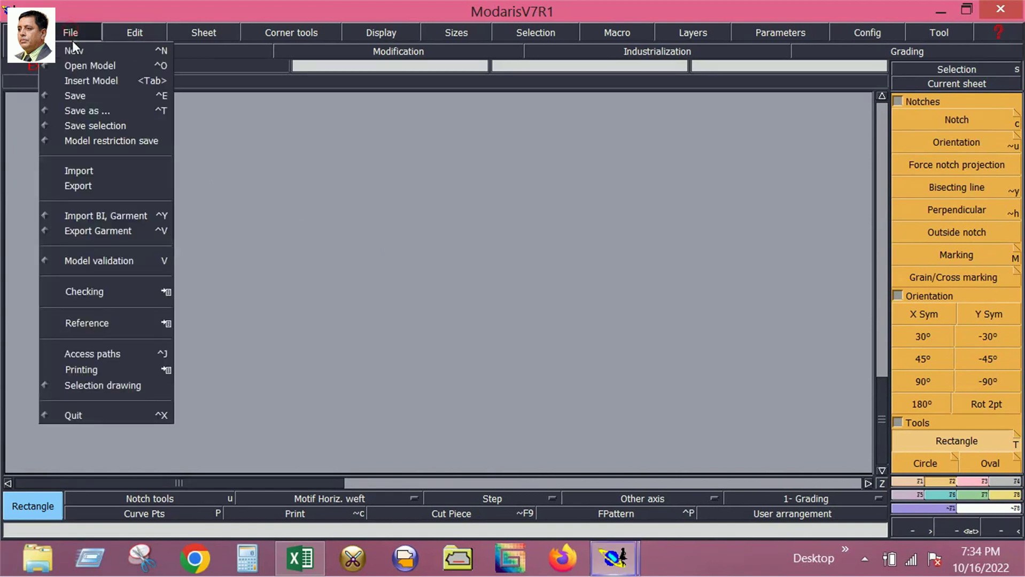
click(84, 50)
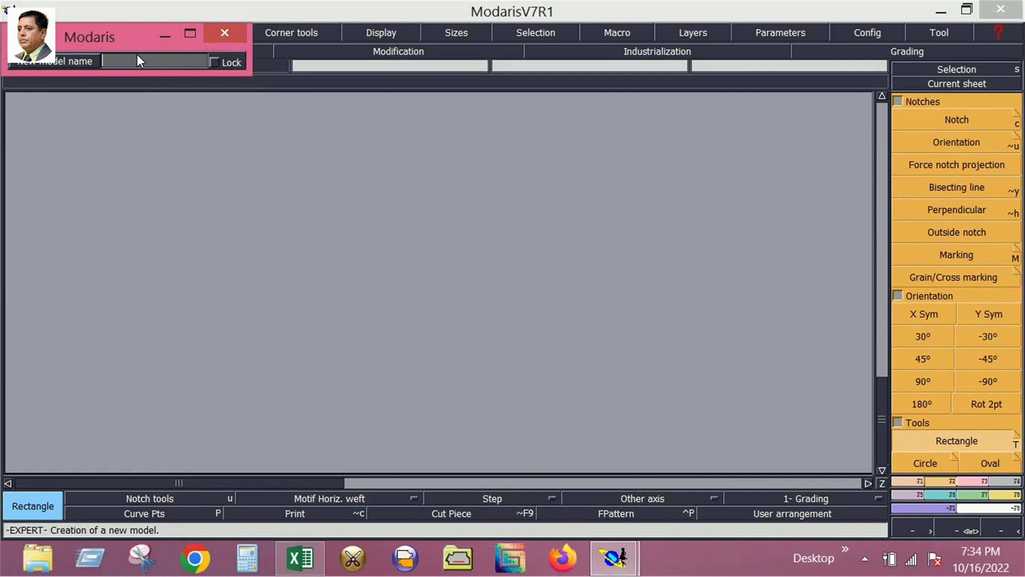
text(L F)
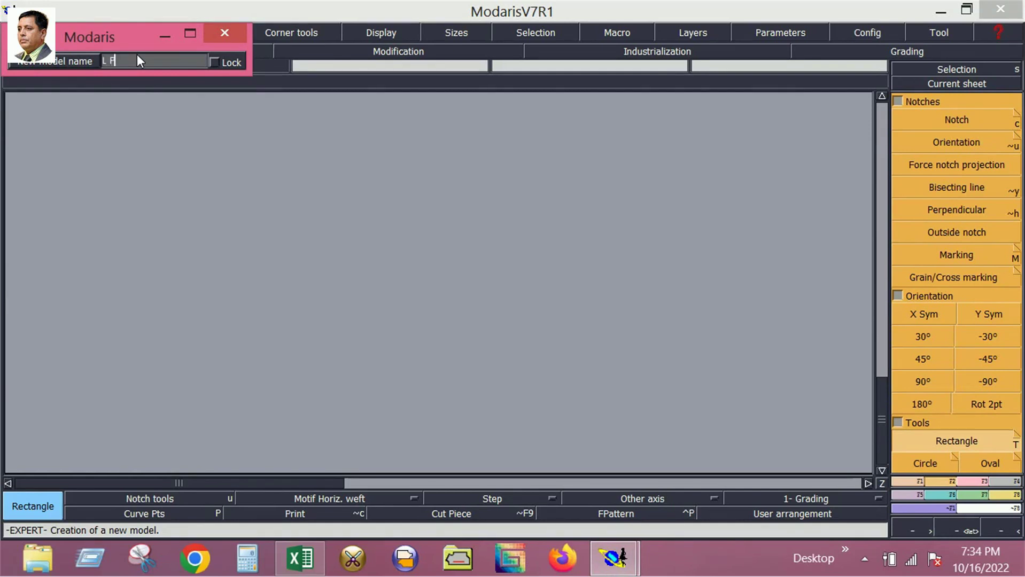
key(Return)
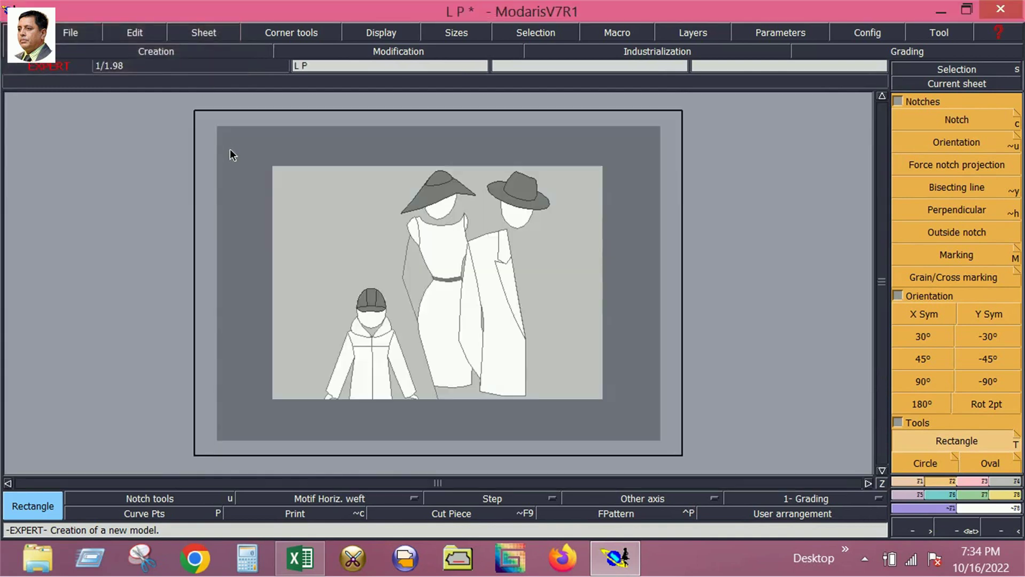
click(201, 32)
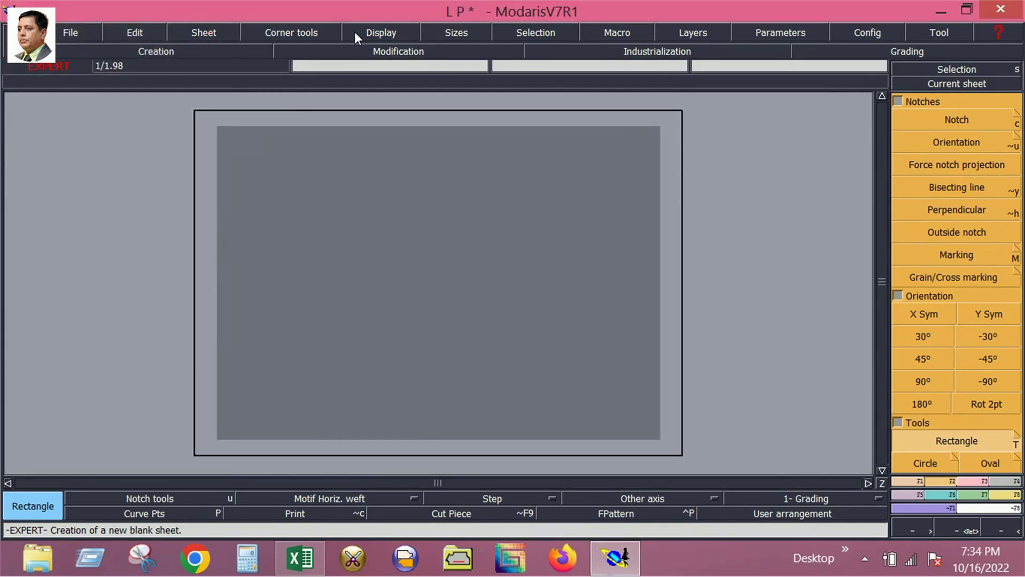
Step: Discard a trial rectangle, start a new one near the sheet's top-left, then switch to Excel
click(956, 441)
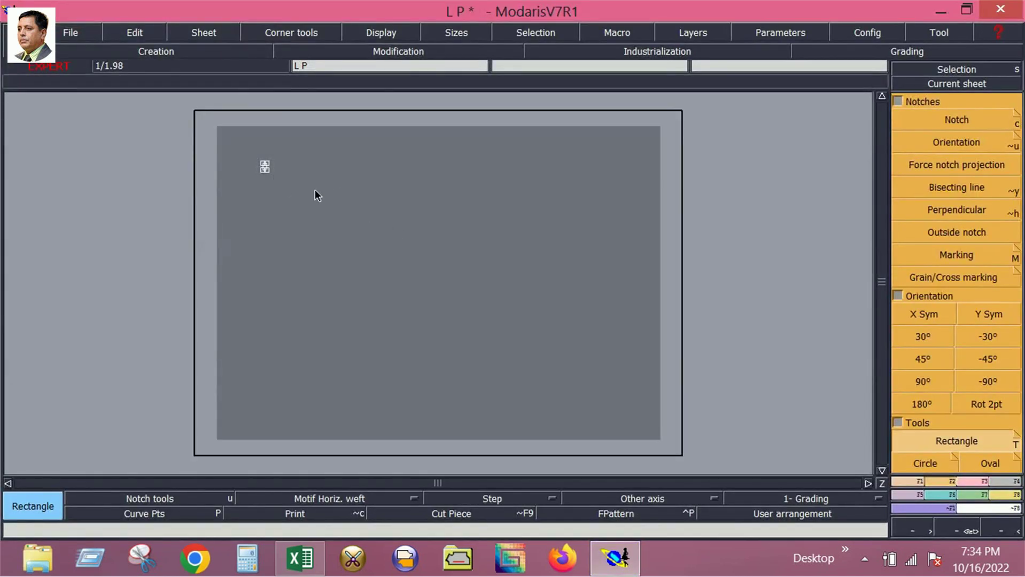
click(281, 198)
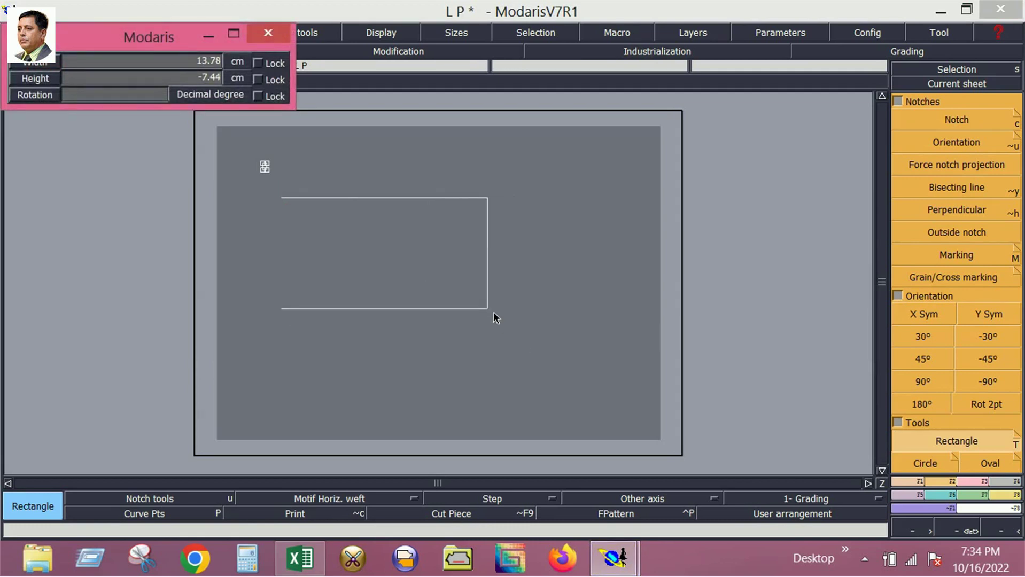
click(477, 302)
key(Escape)
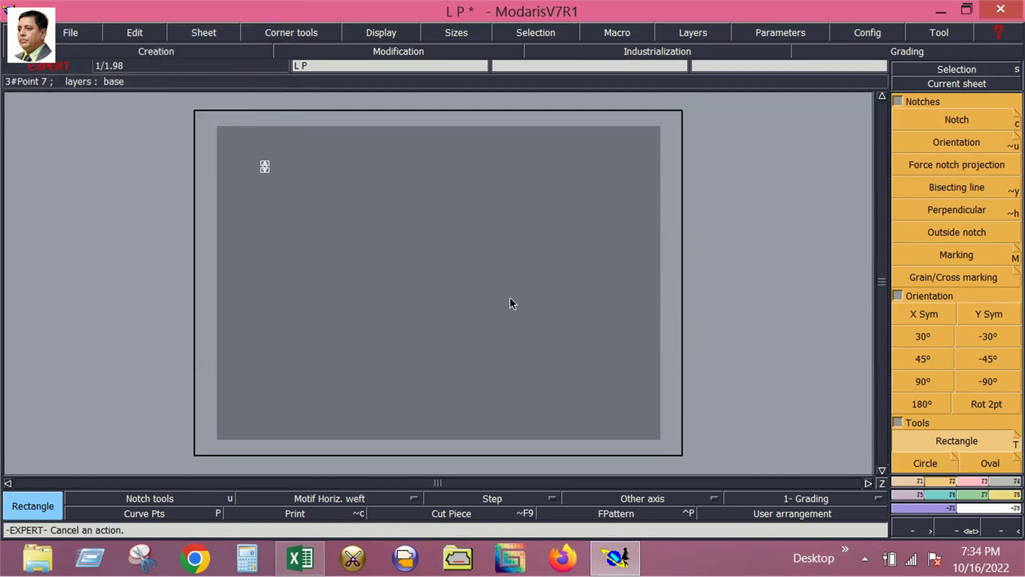
click(264, 189)
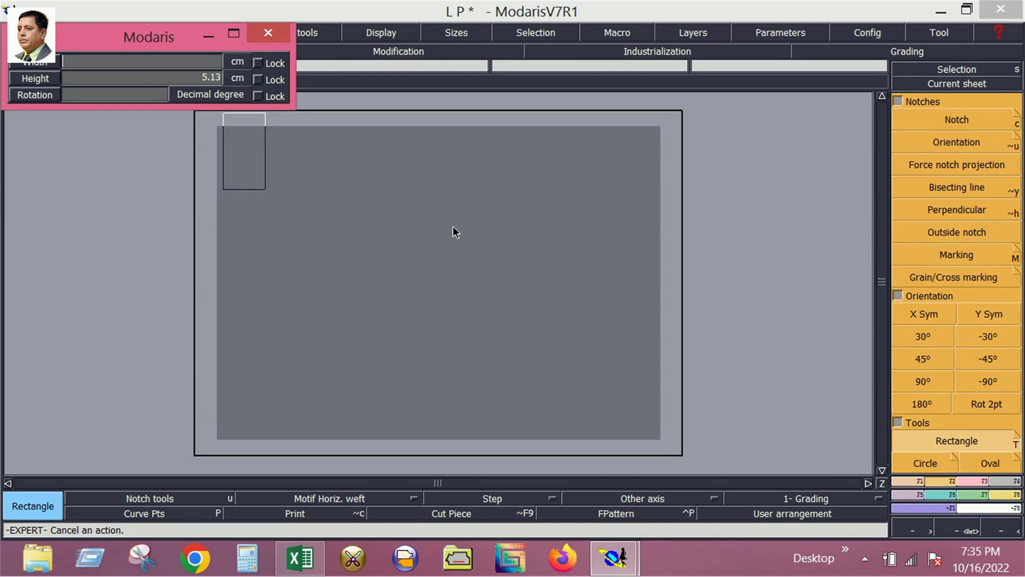
click(300, 557)
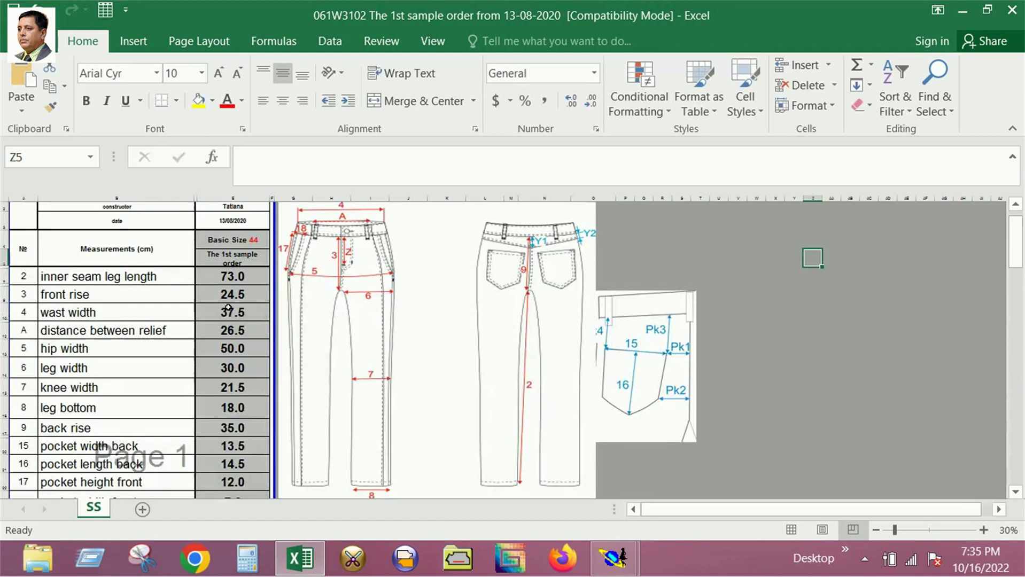
Step: Read leg length 73.0, front rise 24.5, knee width 21.5 and leg width 30.0, then return to Modaris
click(128, 278)
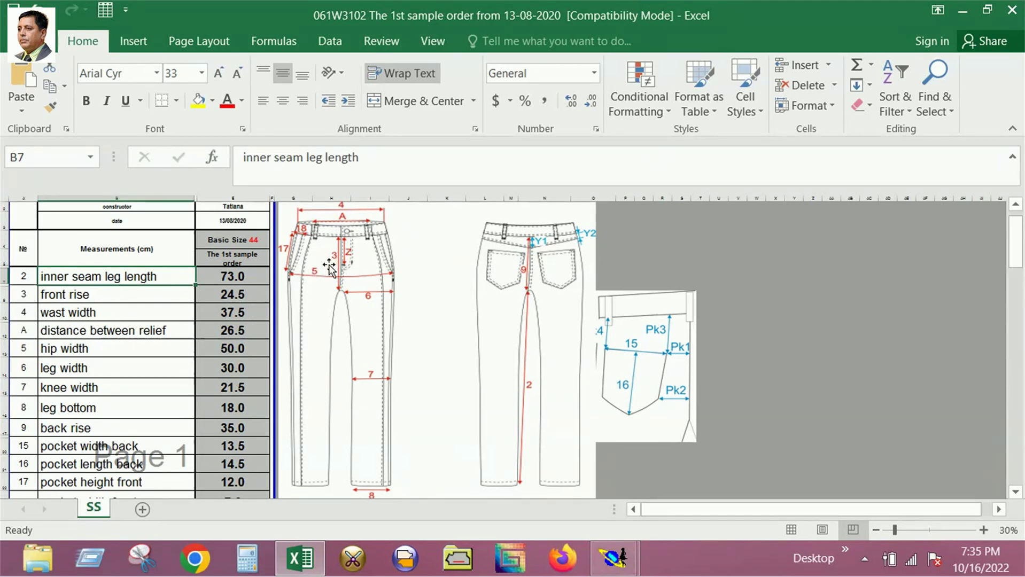
click(238, 292)
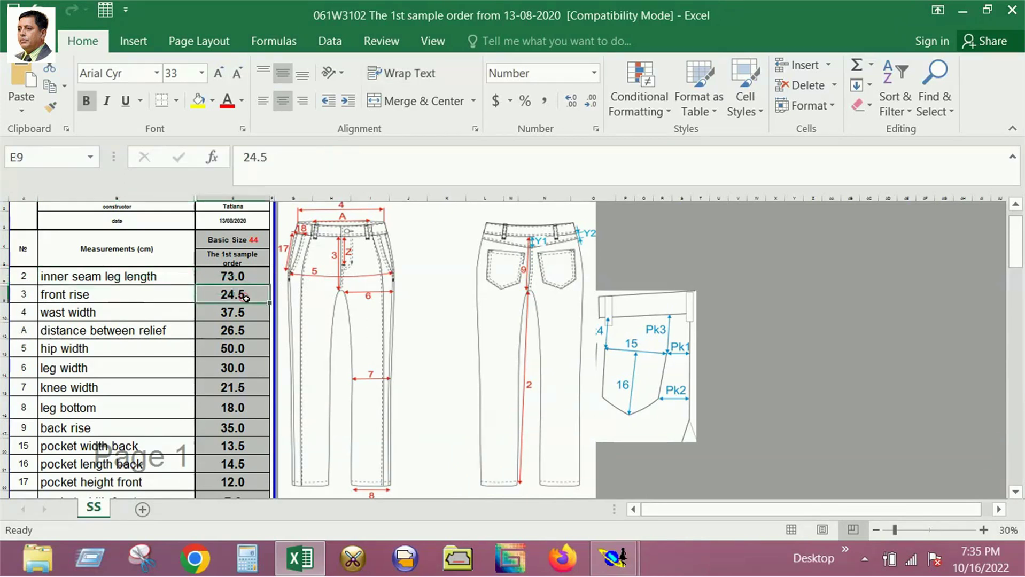
click(238, 276)
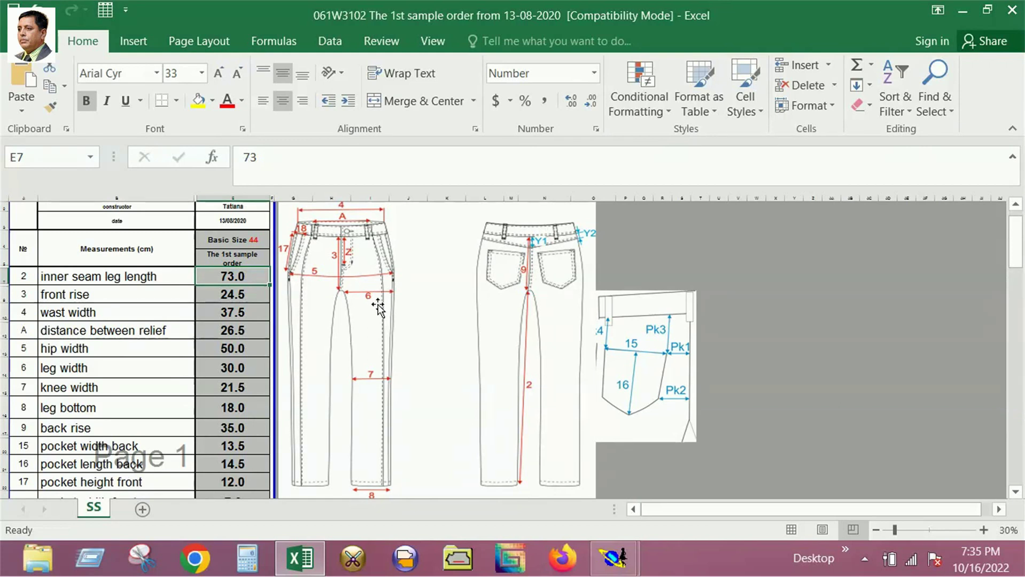
click(85, 368)
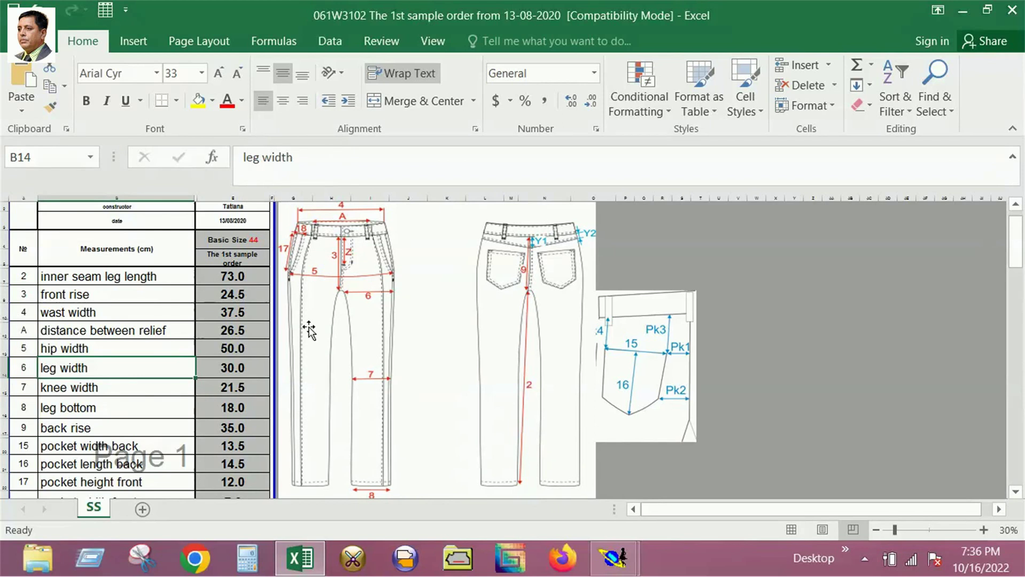
click(233, 389)
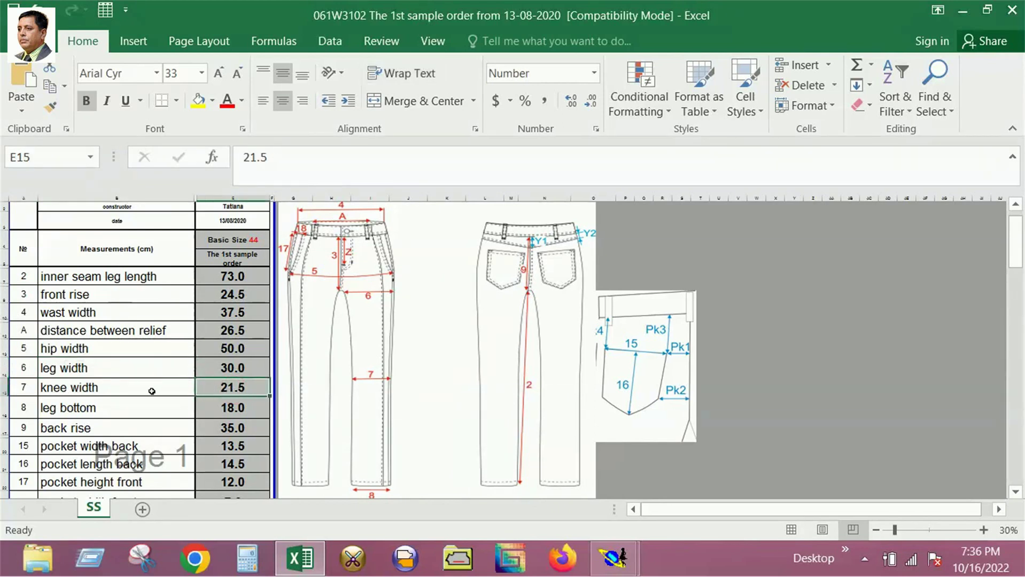
click(65, 367)
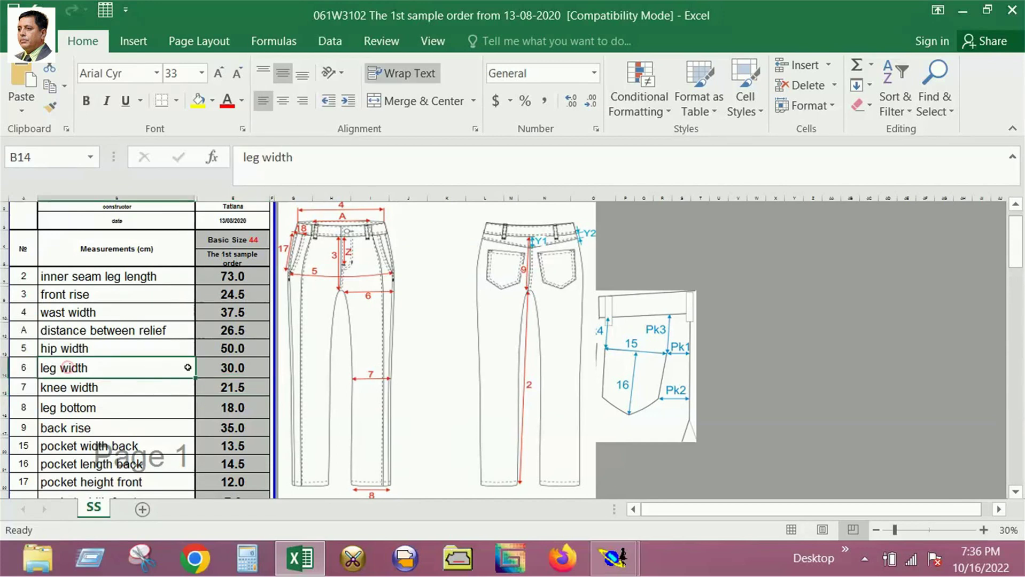
click(225, 368)
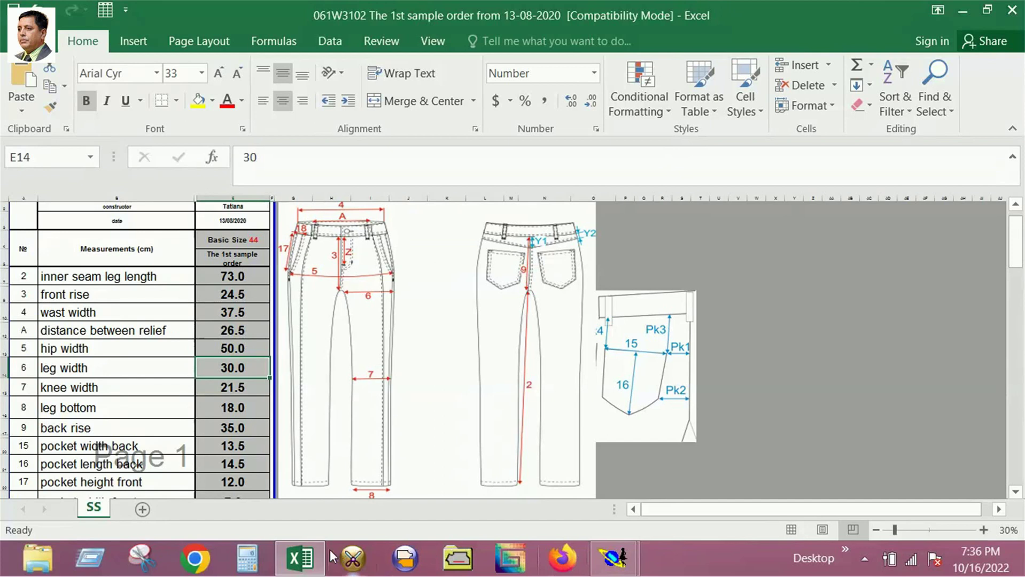
click(316, 559)
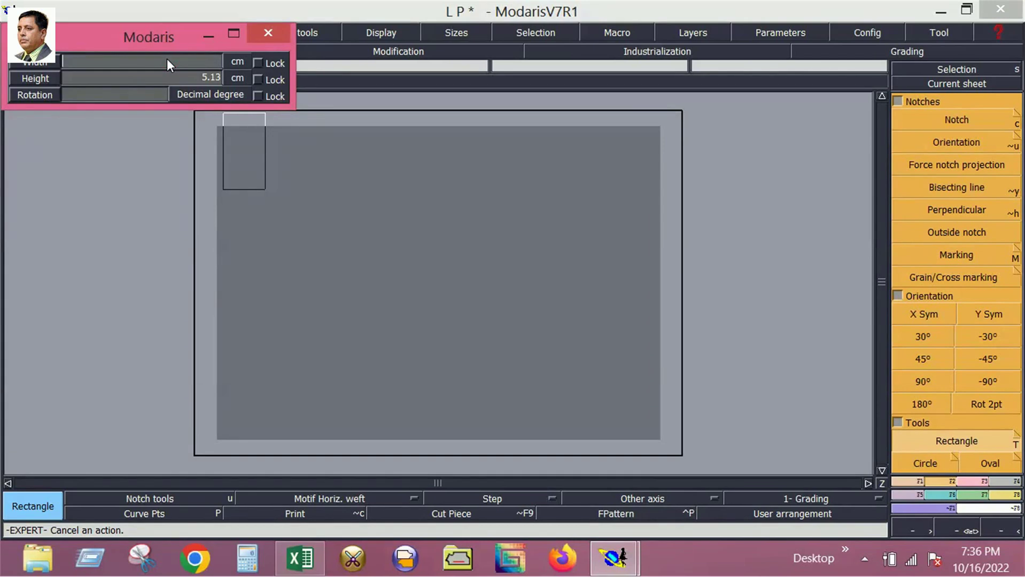
Step: Size the rectangle 97 cm wide by 28 cm high, recentre the view, and return to Excel
text(97)
key(Tab)
text(2)
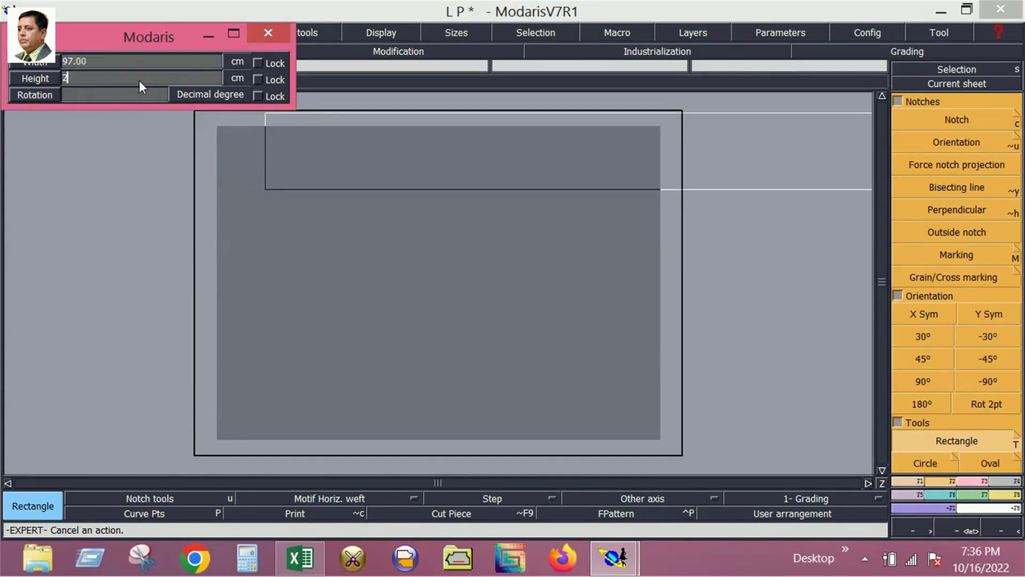
text(8)
key(Return)
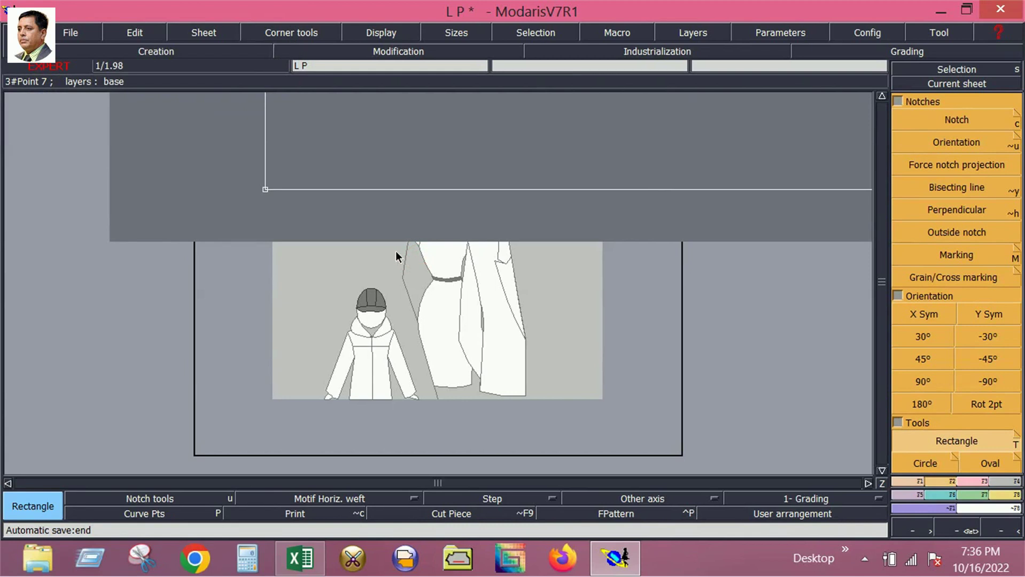
key(F11)
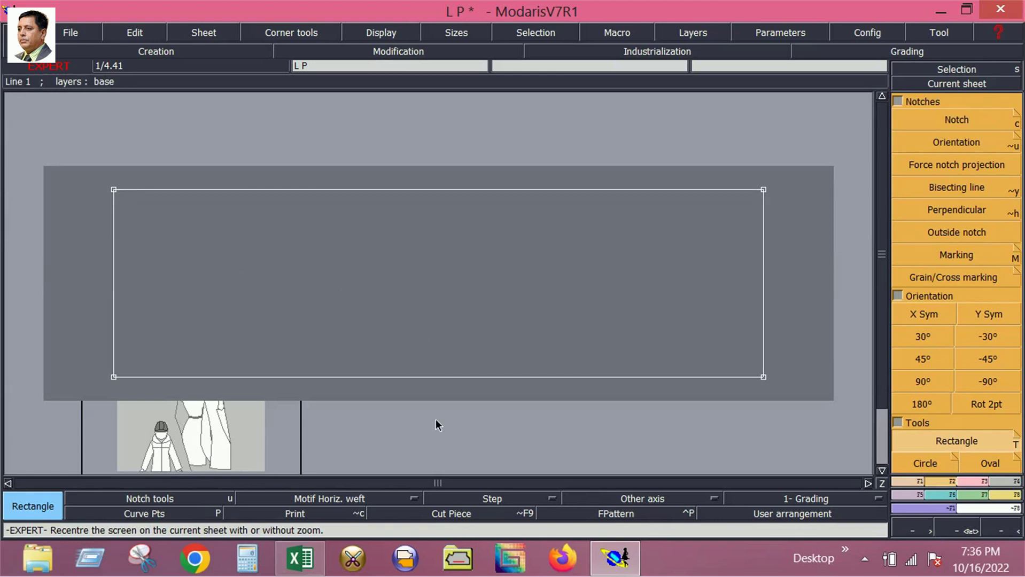
click(308, 565)
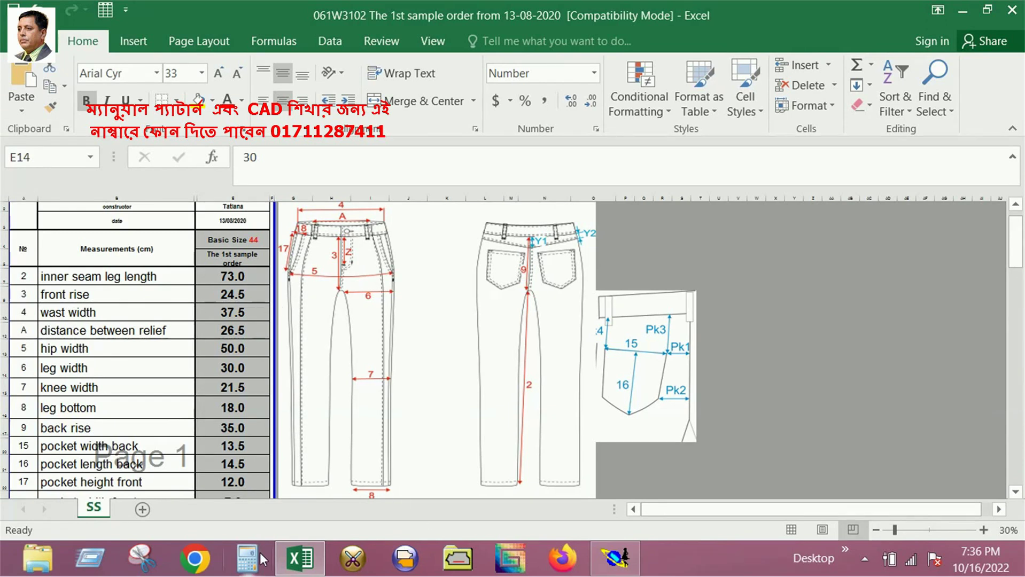
Step: Draw a line parallel to the rectangle's left edge at 24.5 cm
click(306, 569)
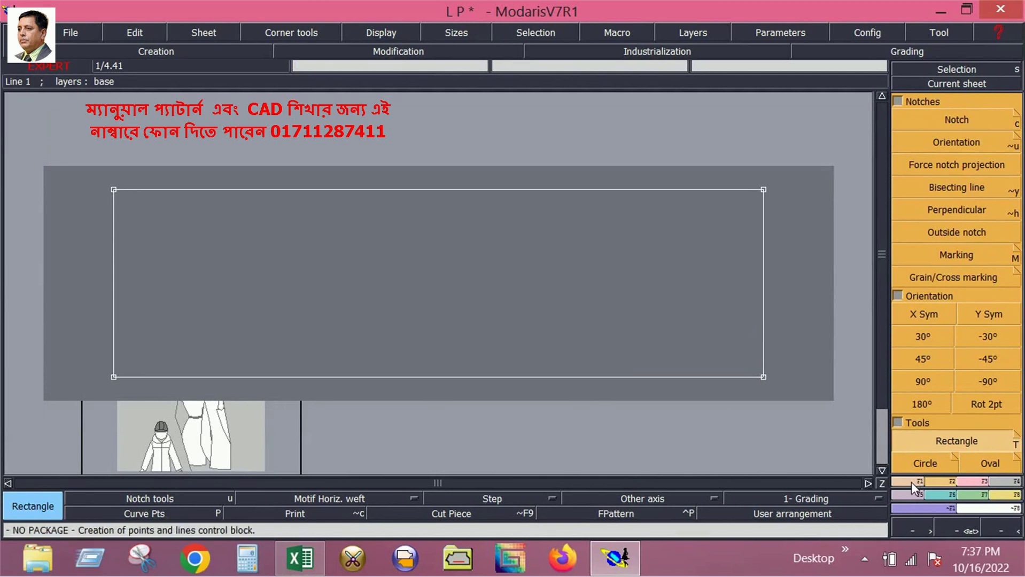
click(912, 481)
click(763, 320)
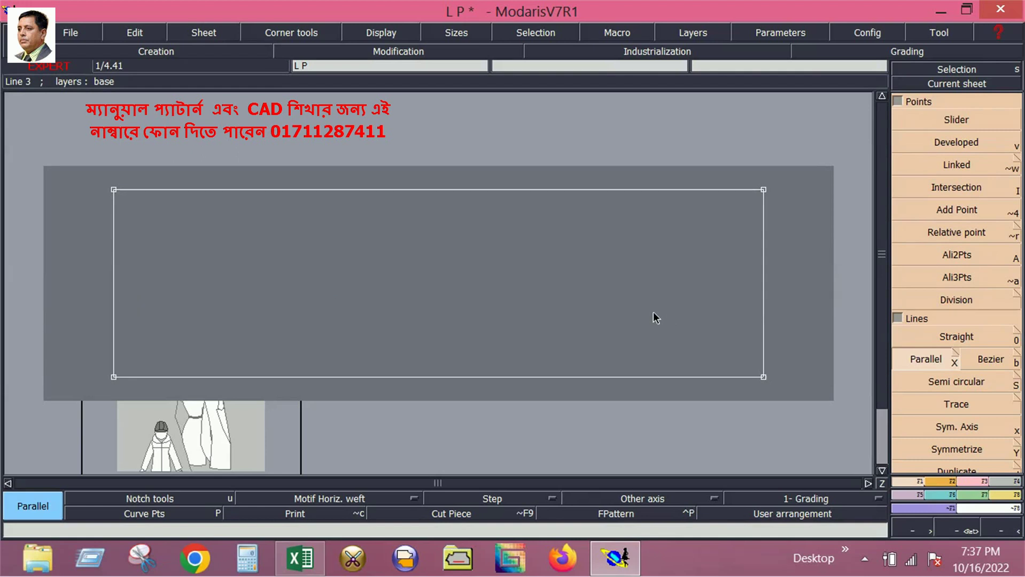
click(112, 295)
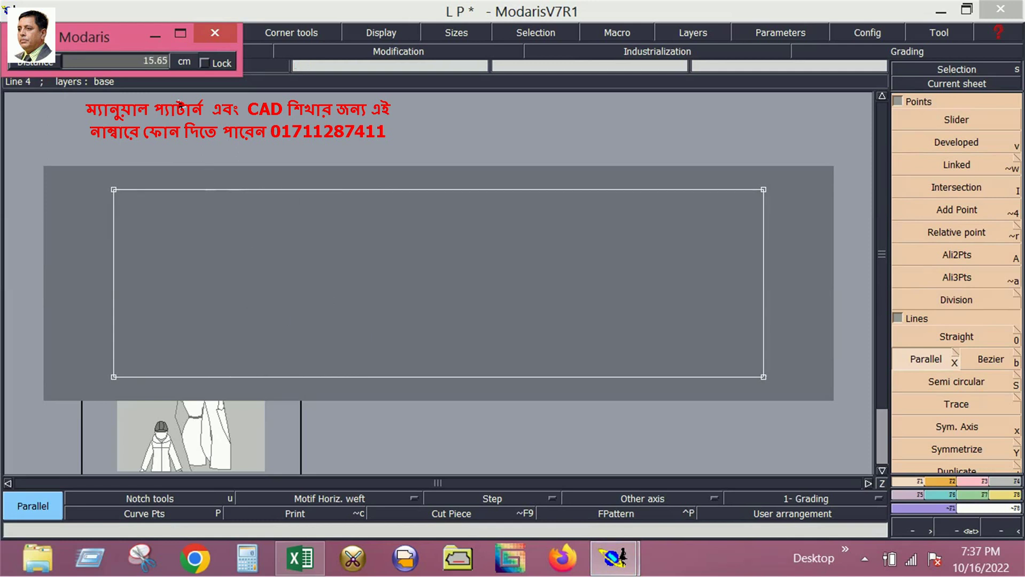
click(228, 286)
text(24)
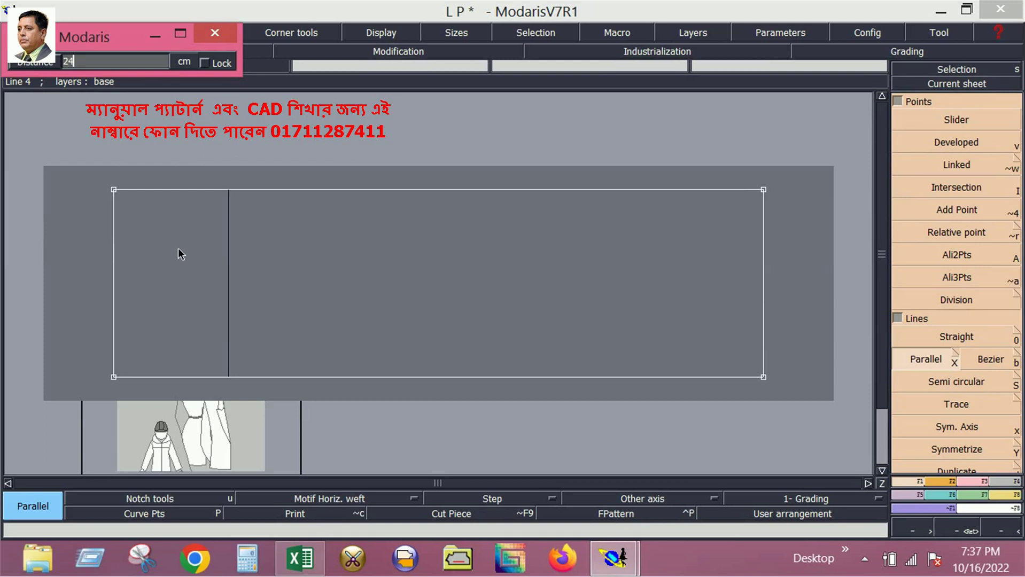
text(.5)
key(Return)
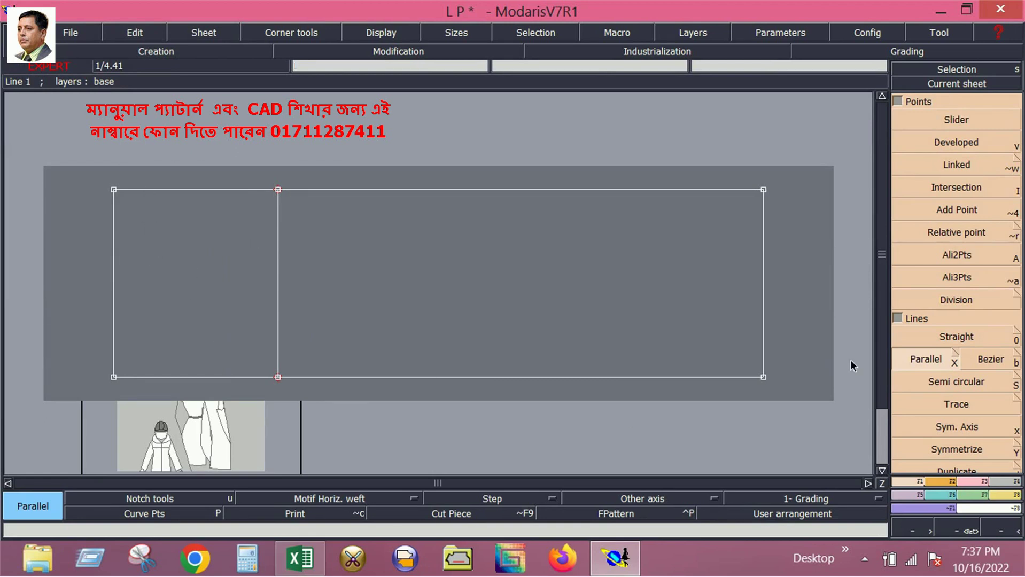
click(951, 143)
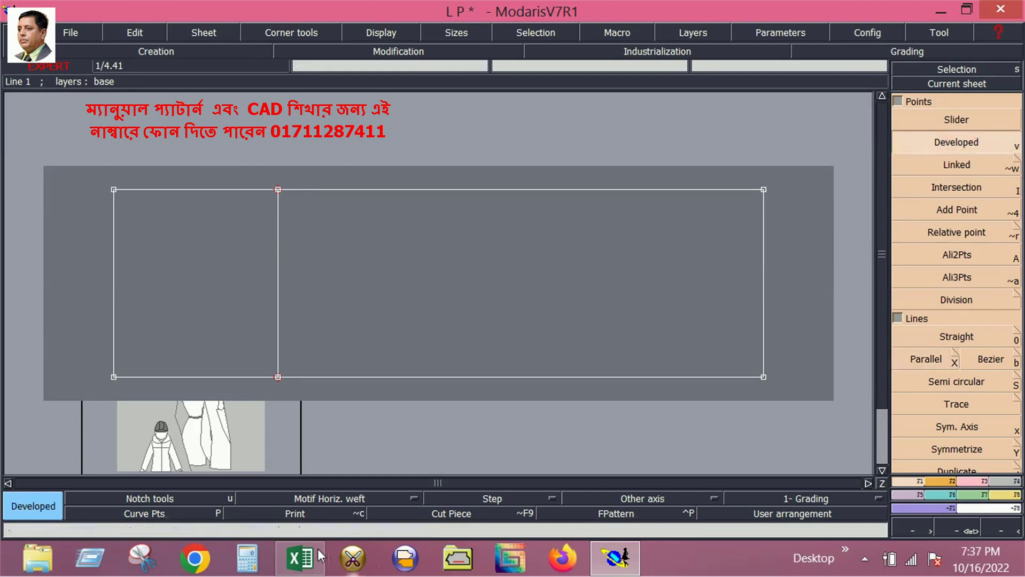
click(299, 558)
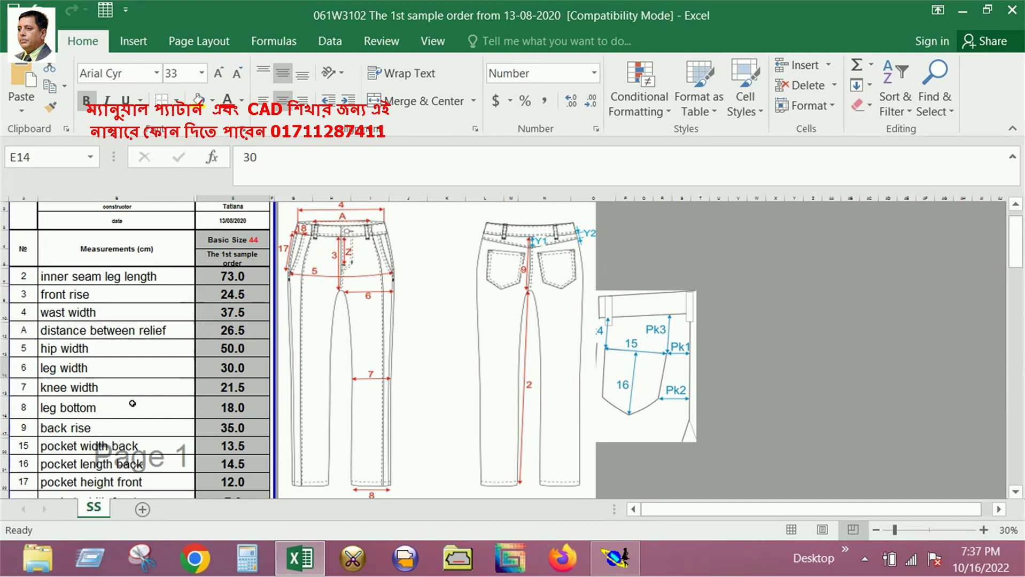
Step: Look up the 37.5 waist width in Excel and launch Calculator
scroll(132, 404, down, 1)
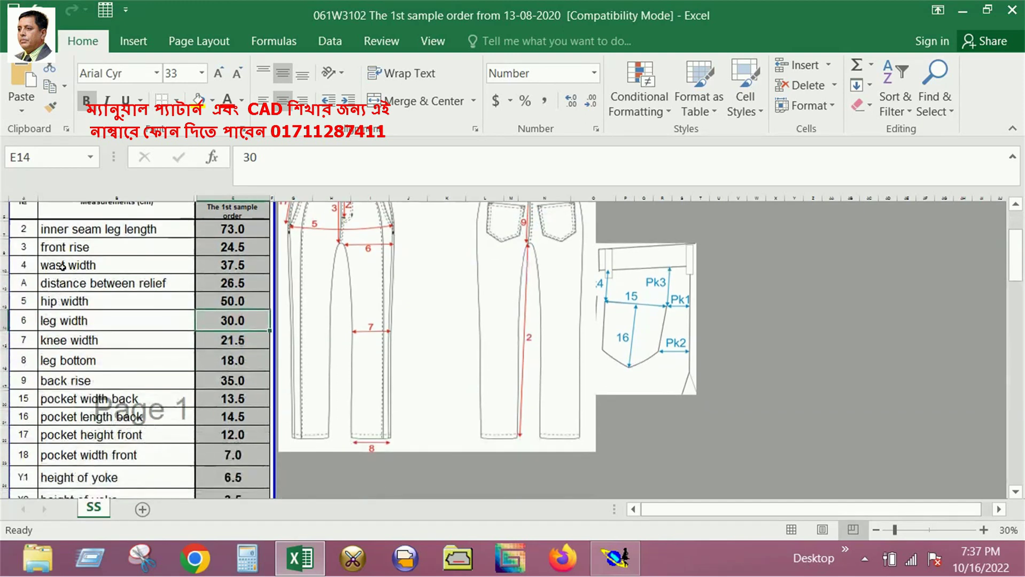
click(245, 264)
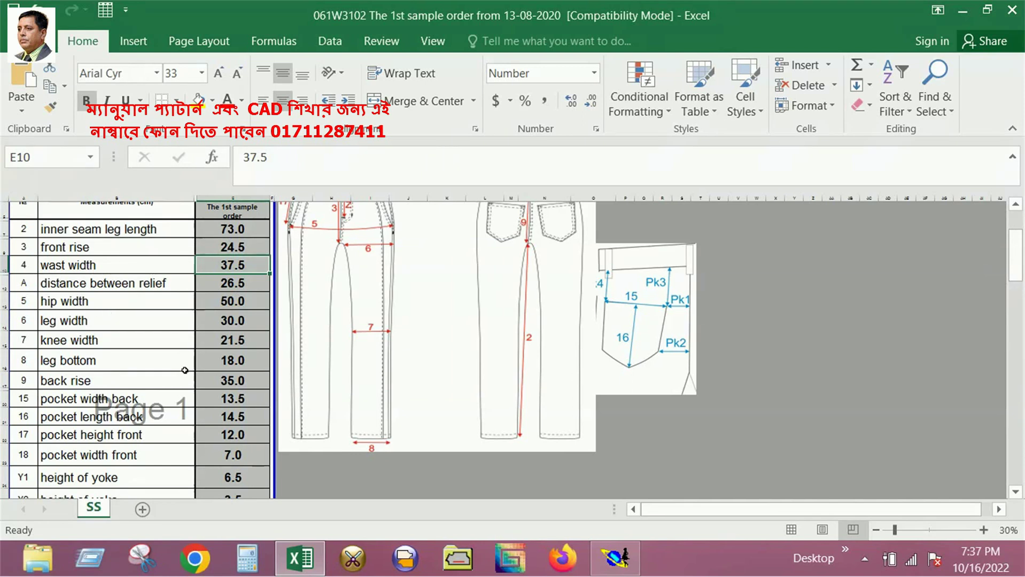
scroll(233, 404, up, 1)
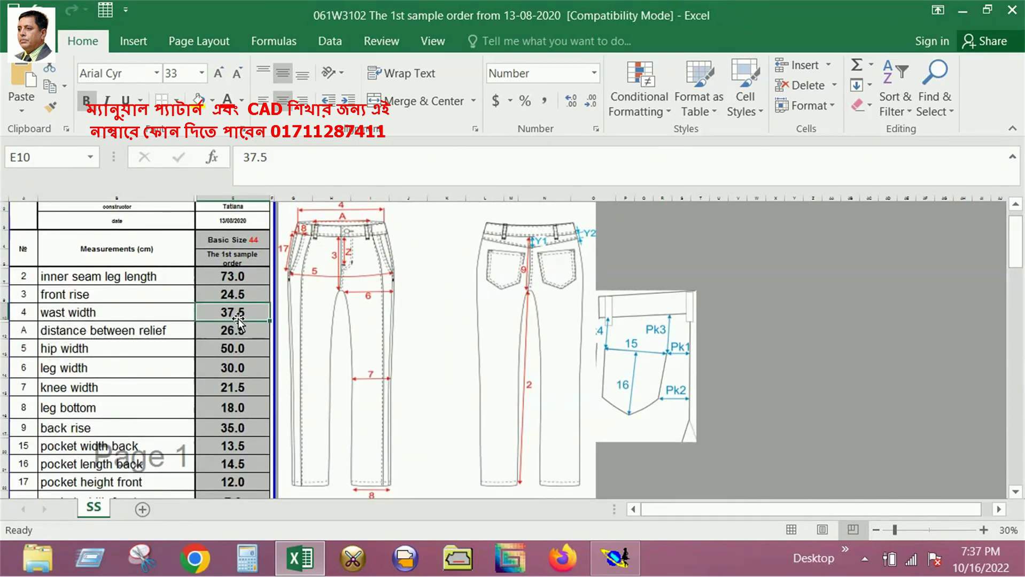
click(247, 558)
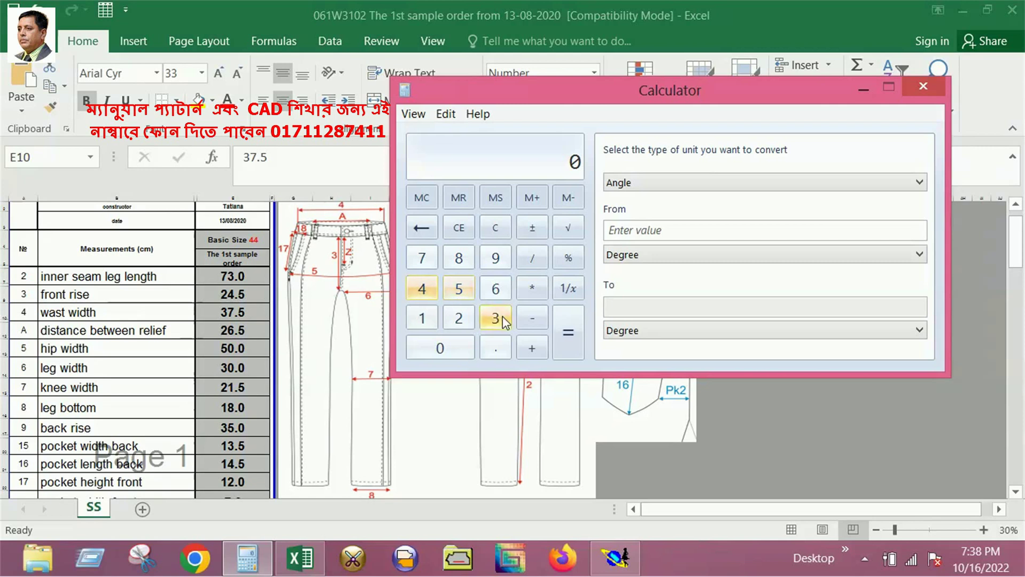
Step: Compute 37.5 / 2 = 18.75 in Calculator, then minimize it
text(3)
click(421, 258)
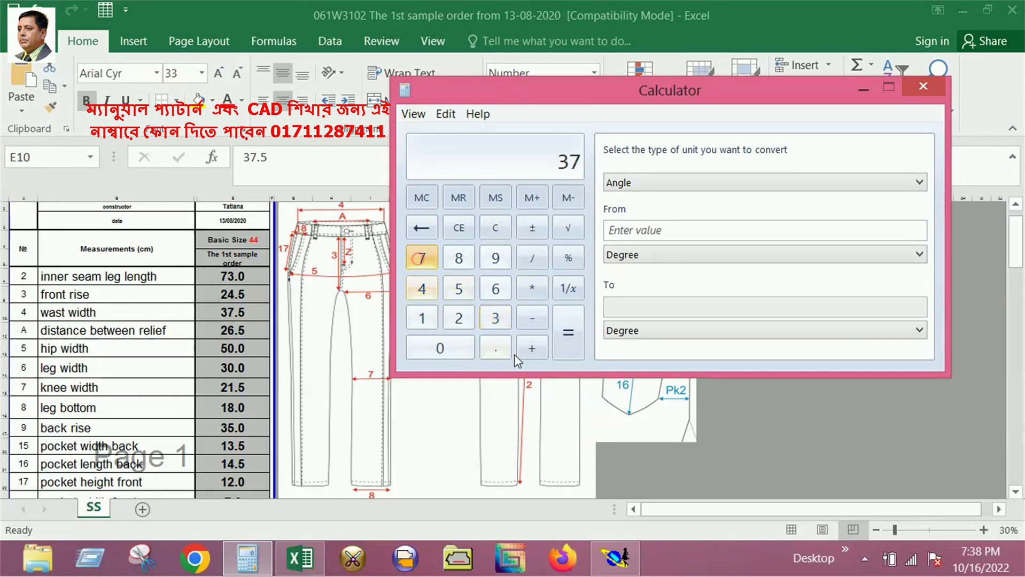
click(496, 348)
click(458, 289)
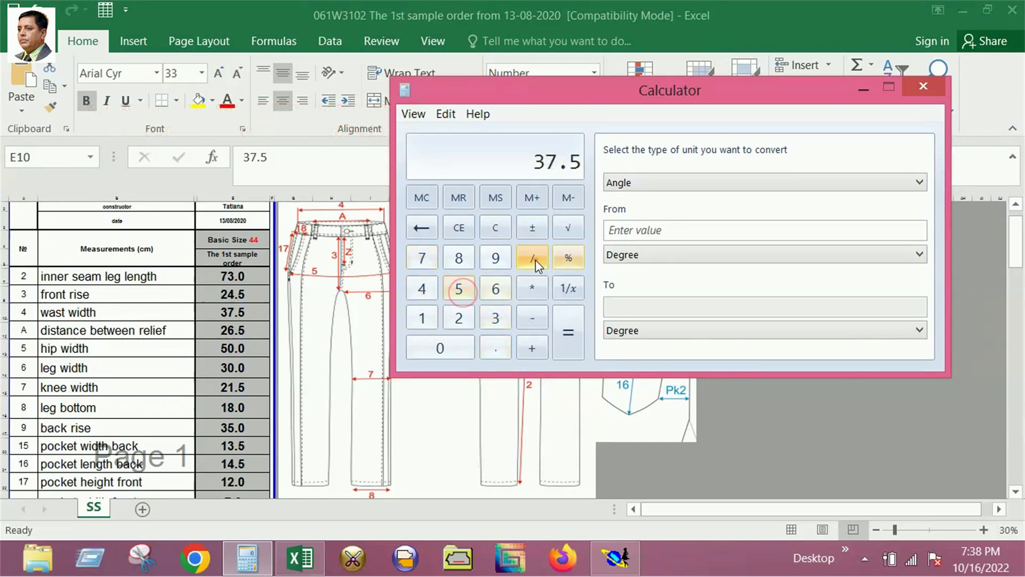
click(532, 258)
click(459, 317)
click(568, 337)
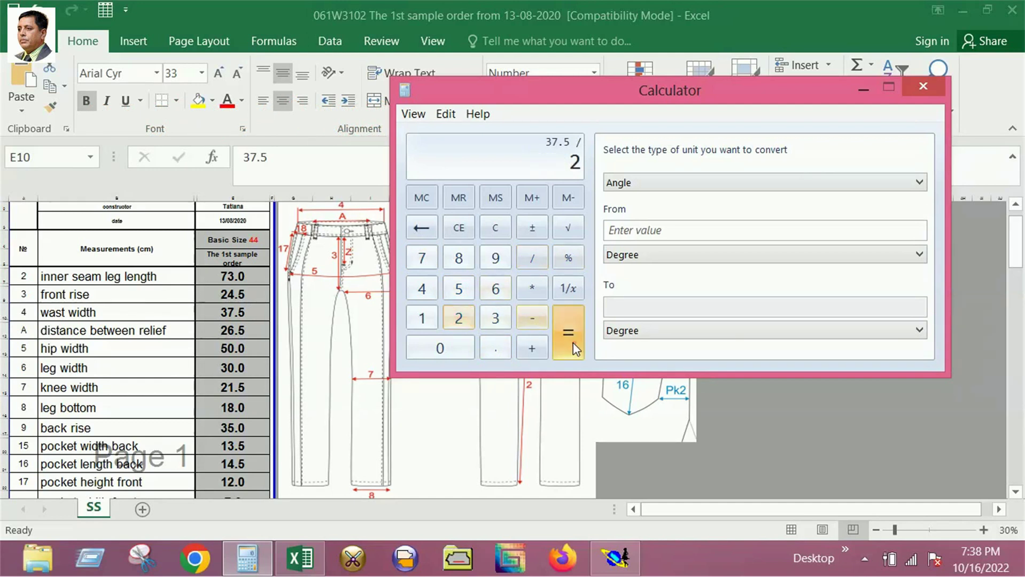
click(863, 87)
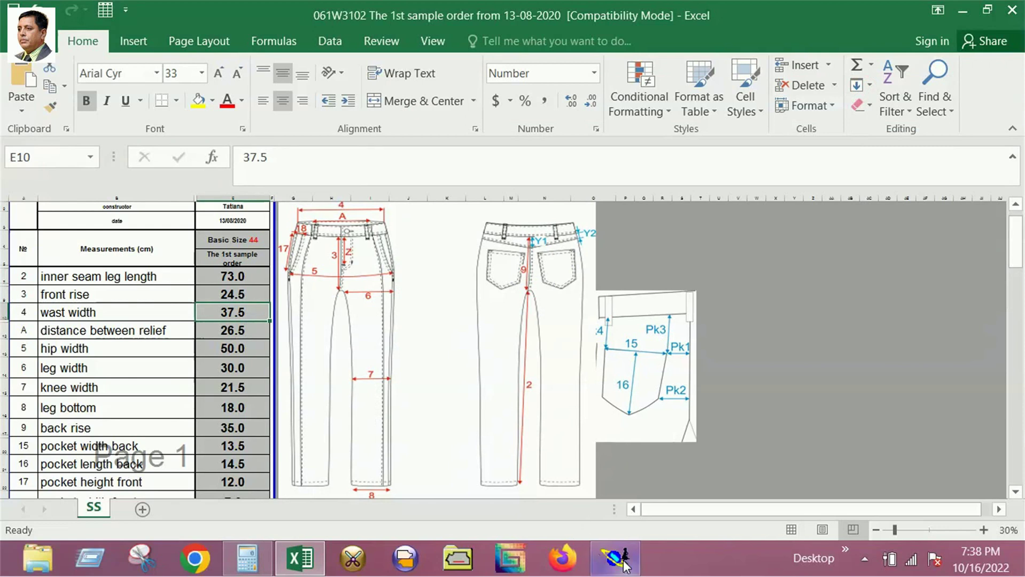
Step: Back in Modaris, place a measured point 3.36 cm up the rectangle's left edge
click(614, 557)
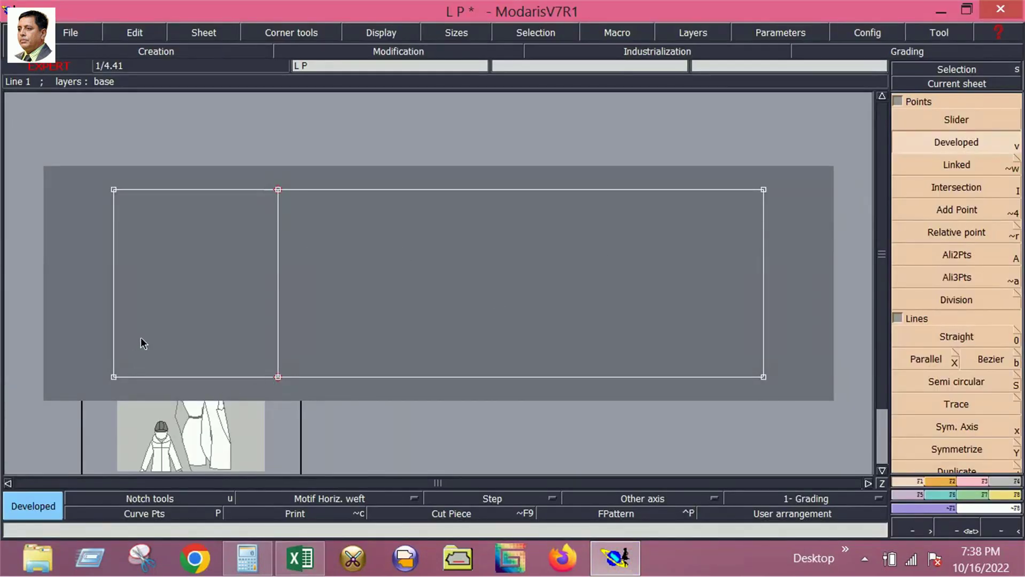
click(114, 375)
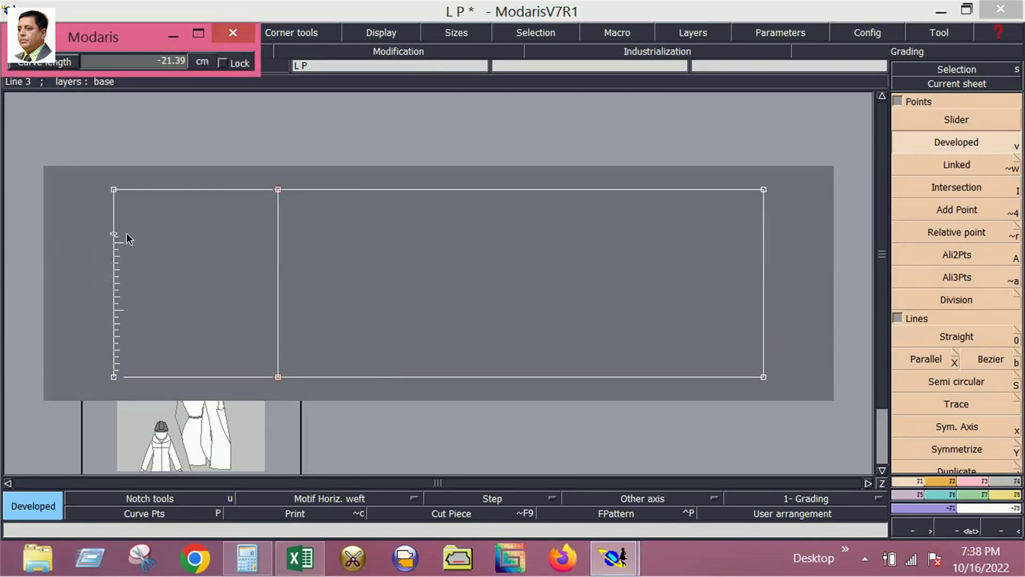
text(28)
key(Return)
click(166, 275)
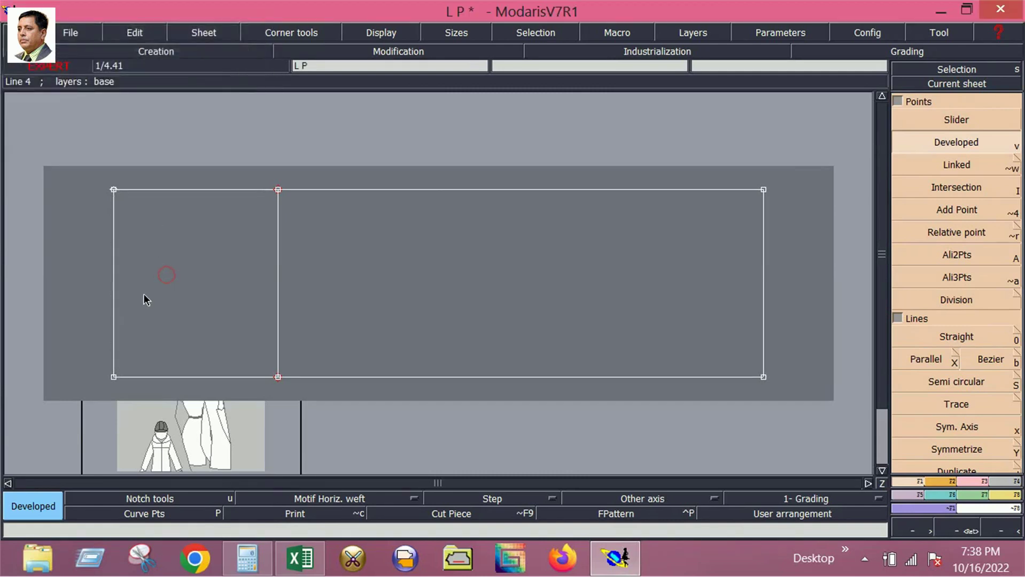
click(113, 377)
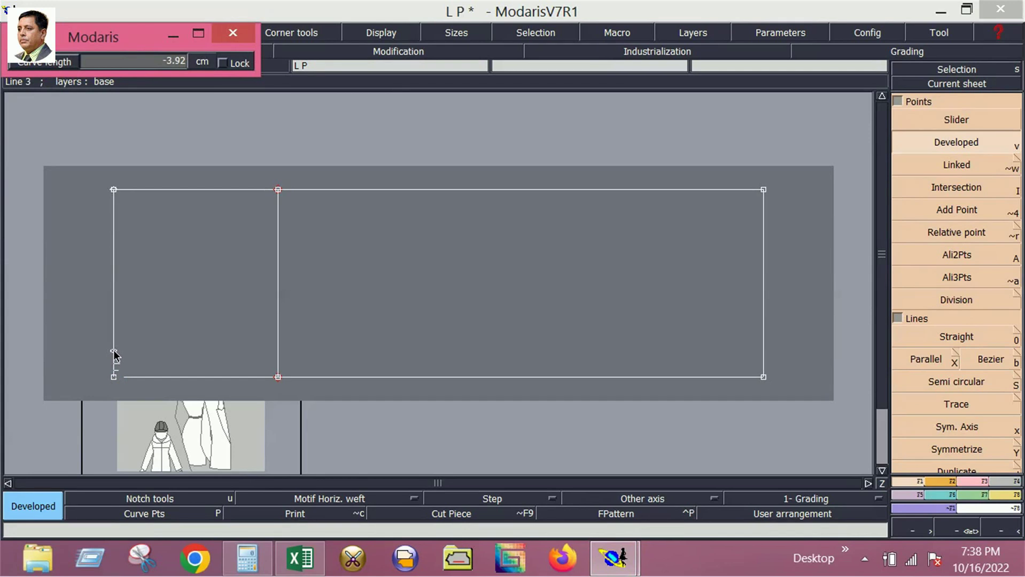
click(115, 358)
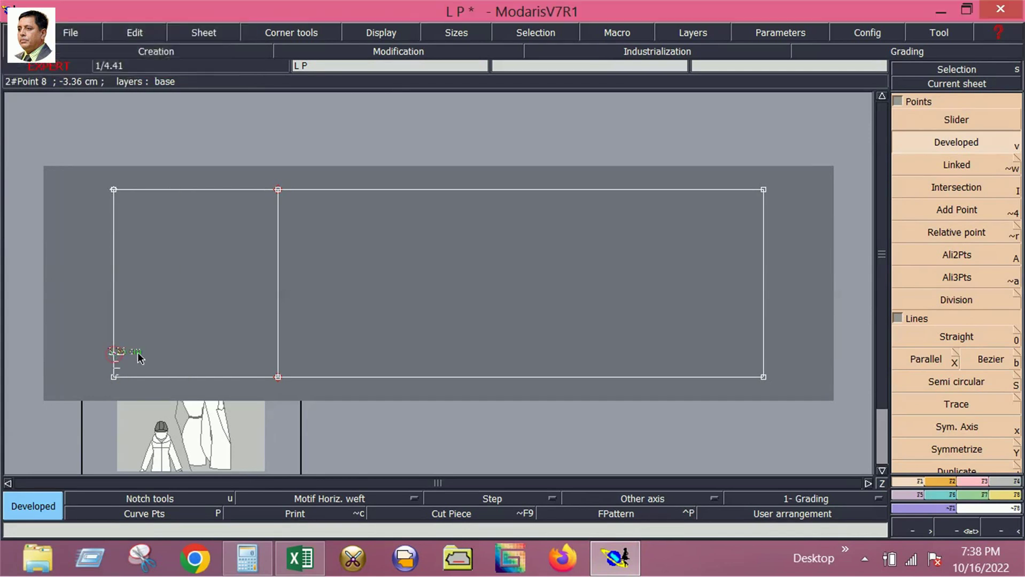
click(169, 344)
Step: Place a point 18.75 cm along the left edge, marking half the waist width
click(119, 355)
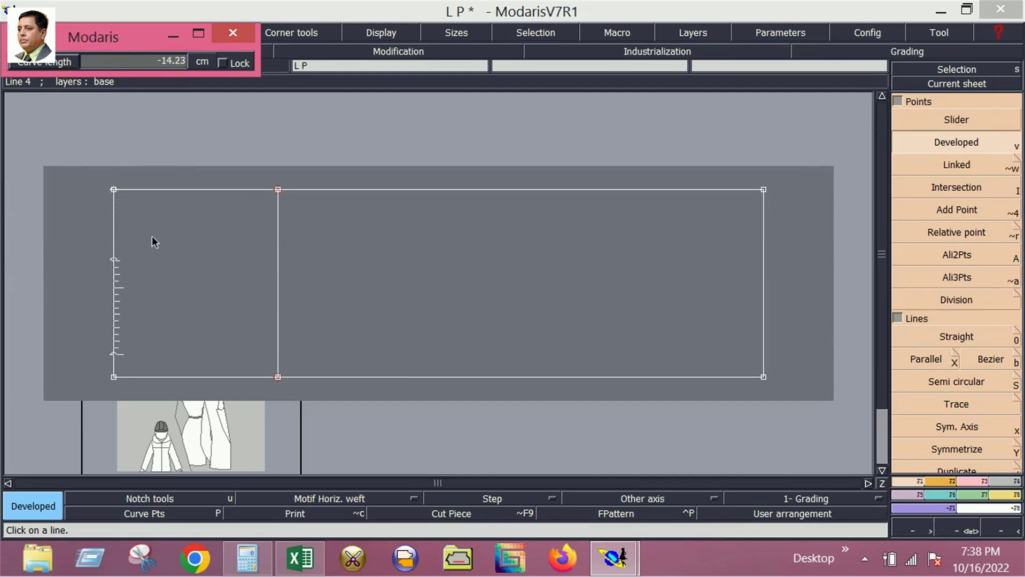
click(143, 64)
key(Escape)
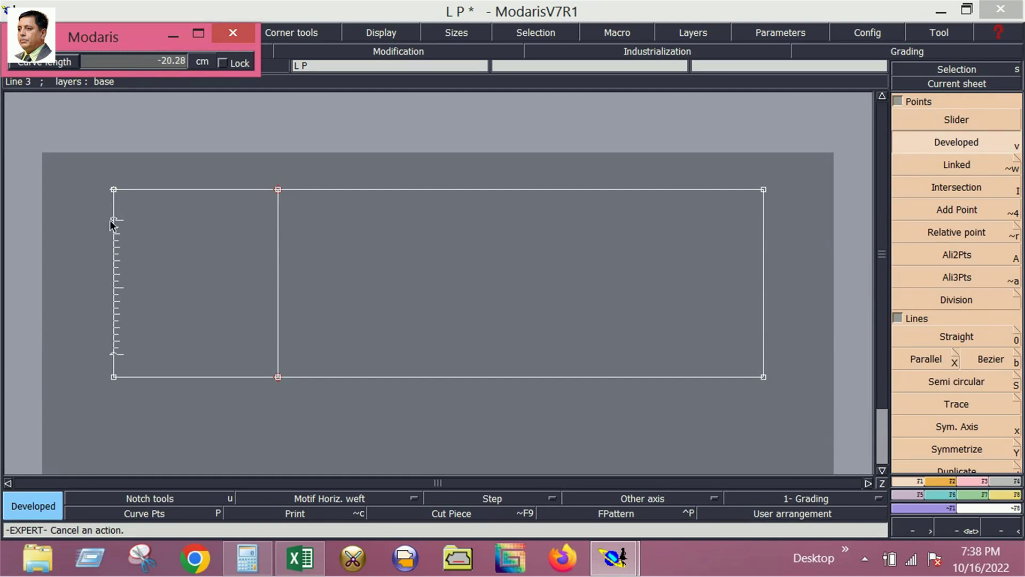
click(150, 60)
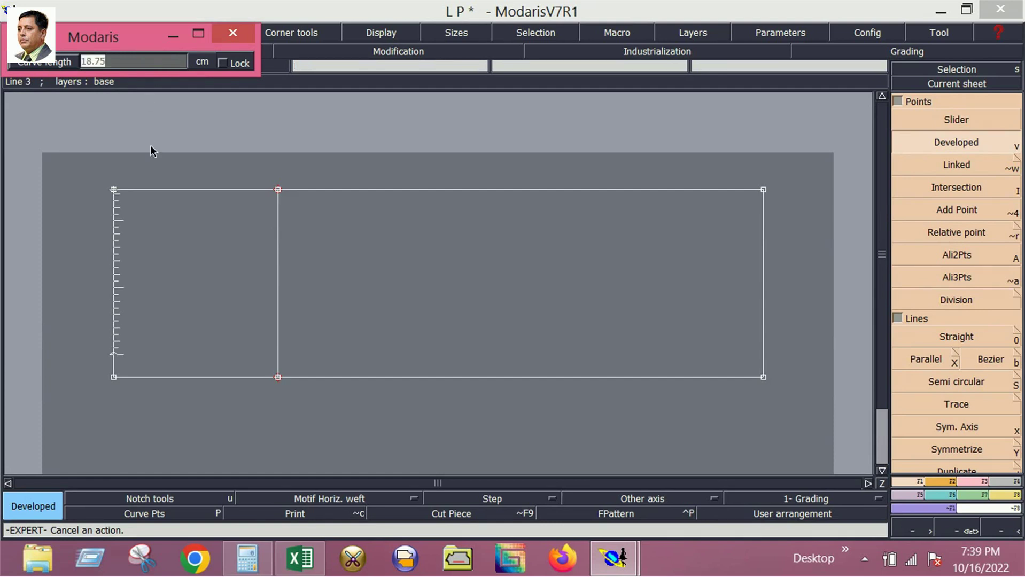
key(BackSpace)
text(.)
text(75)
key(Return)
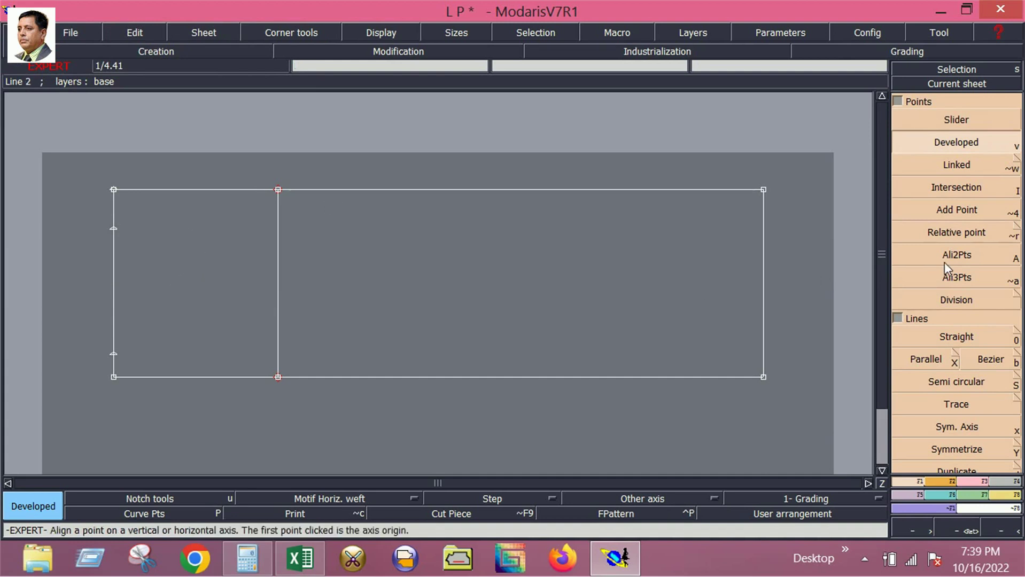
Step: Draw a Bezier line from the upper left-edge point to the divider's top corner
click(986, 364)
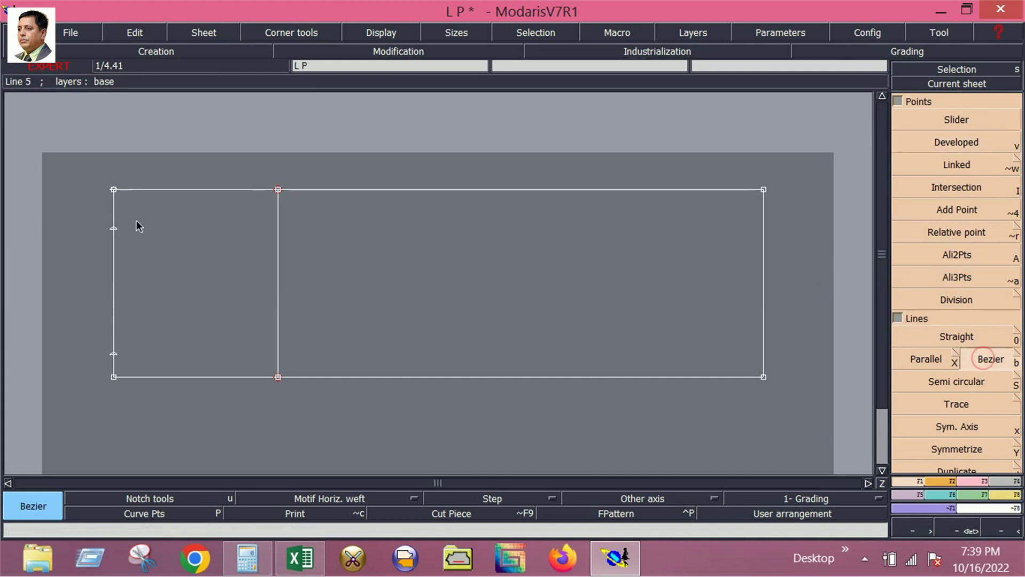
click(118, 230)
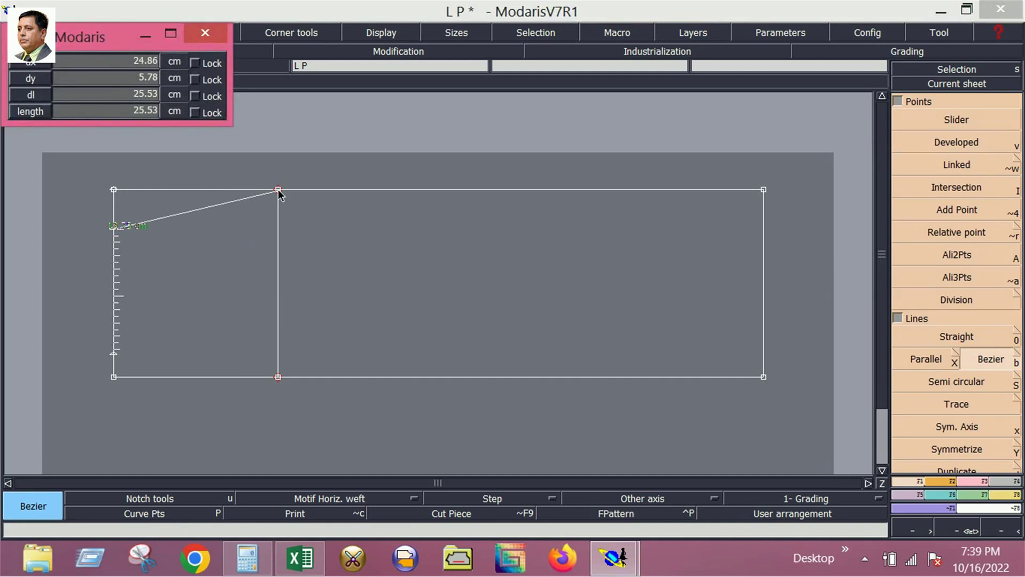
click(277, 191)
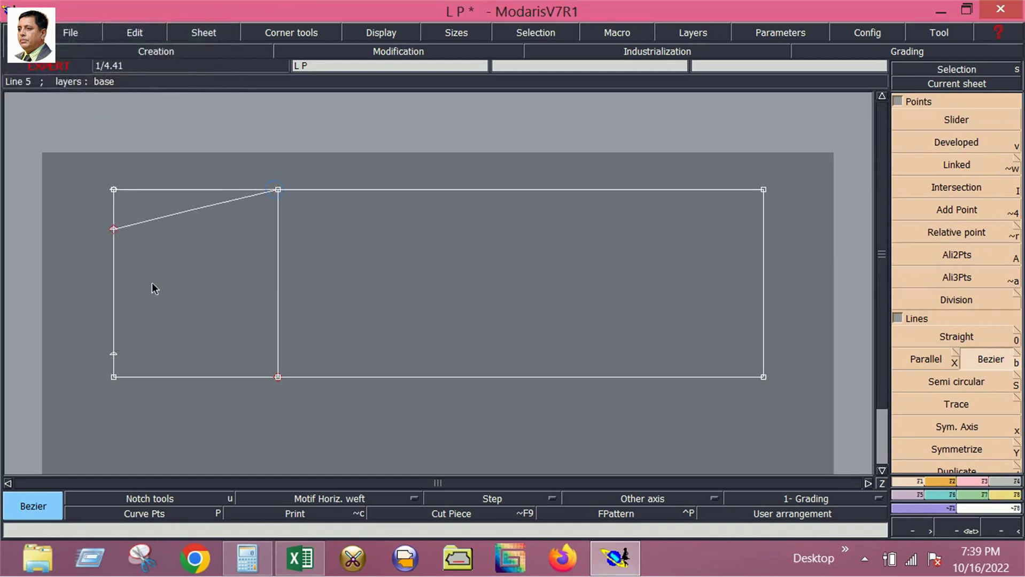
Step: Join the lower left-edge point to a new bottom-edge point, undoing a stray curve
click(120, 354)
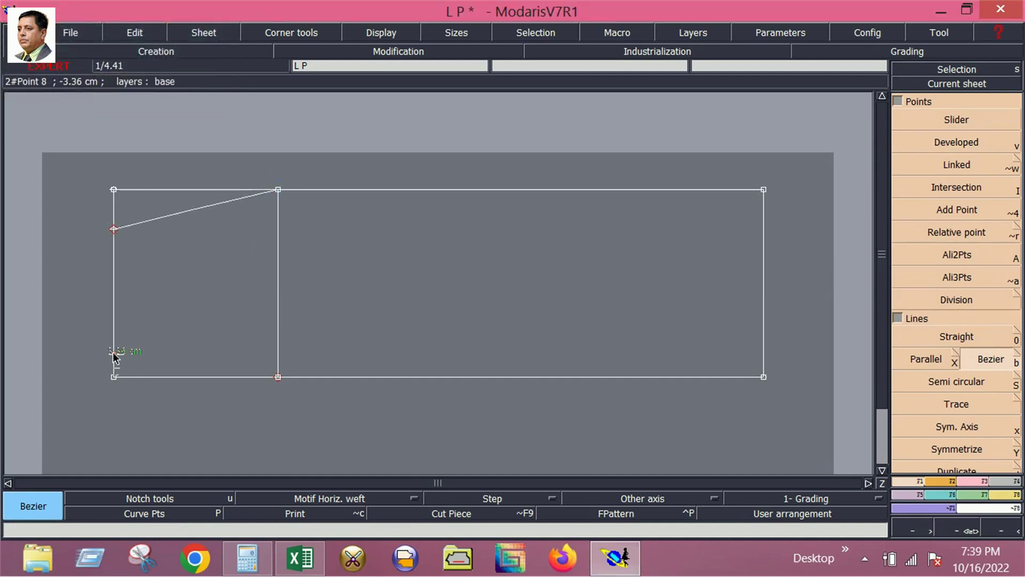
click(199, 377)
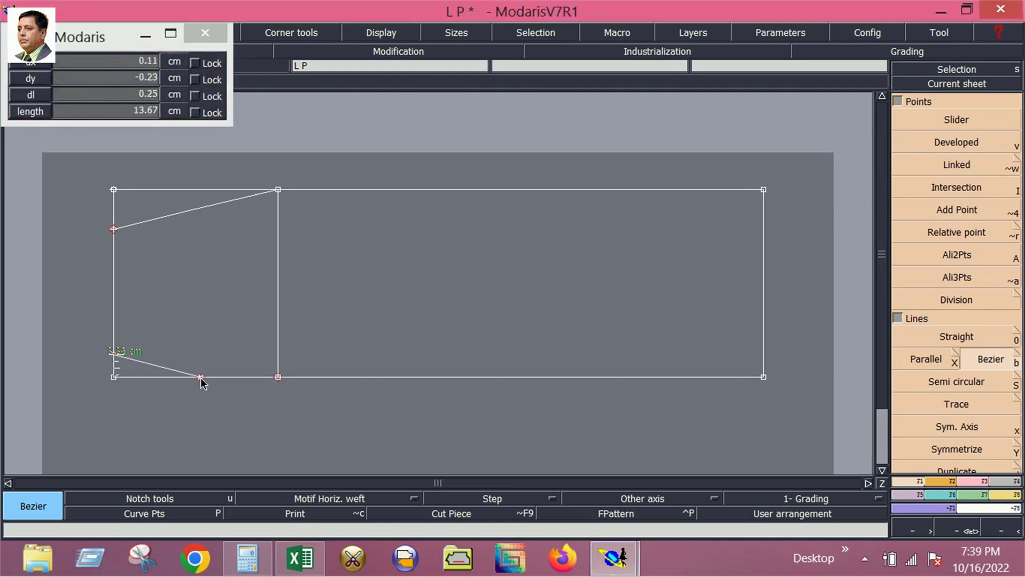
middle_click(237, 348)
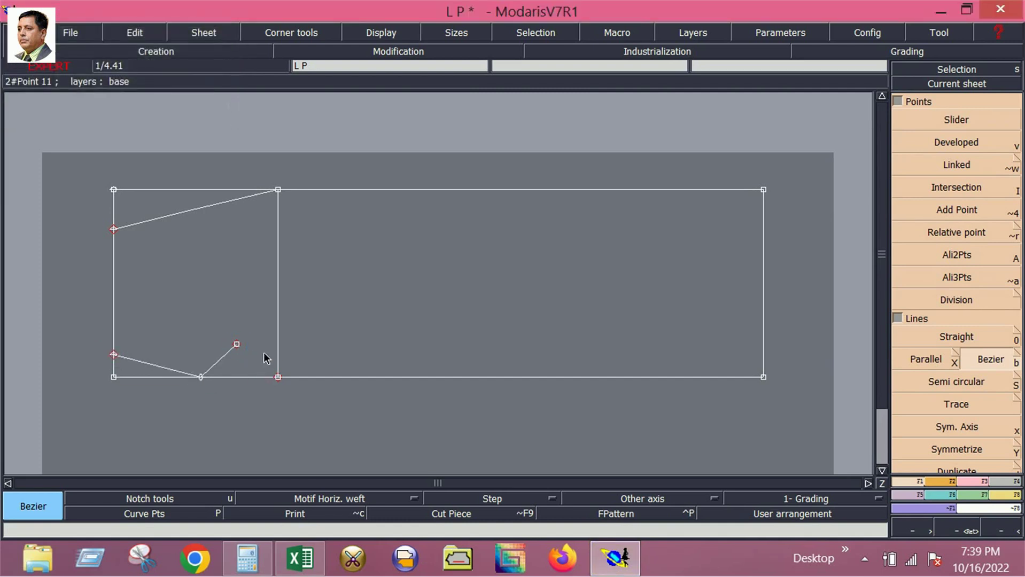
key(ctrl+z)
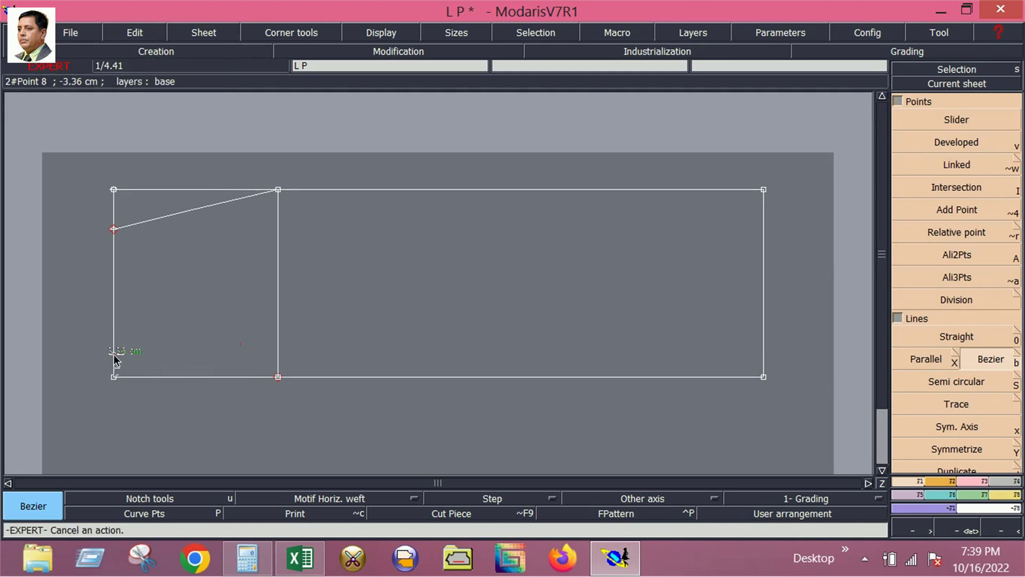
click(113, 354)
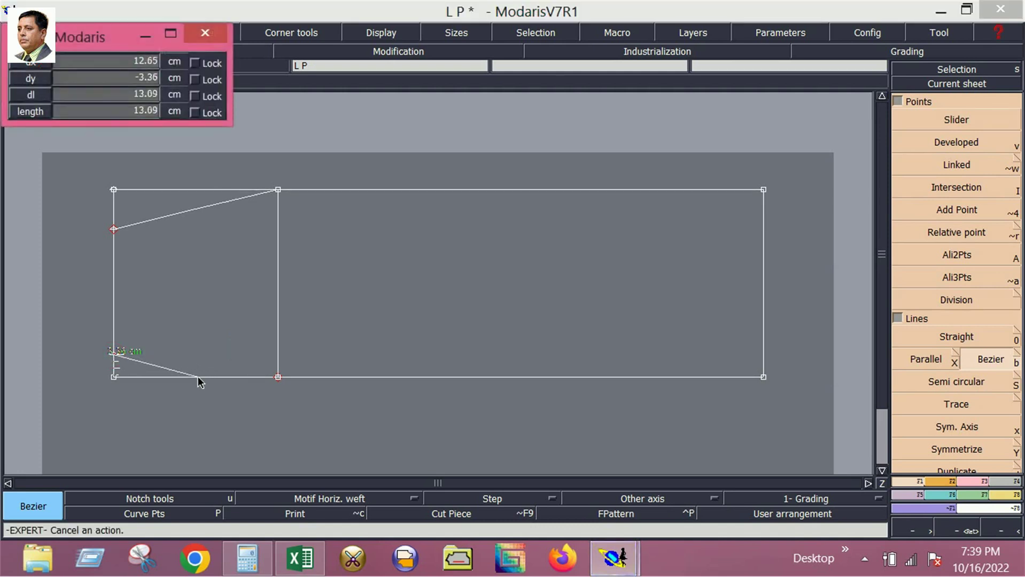
click(201, 376)
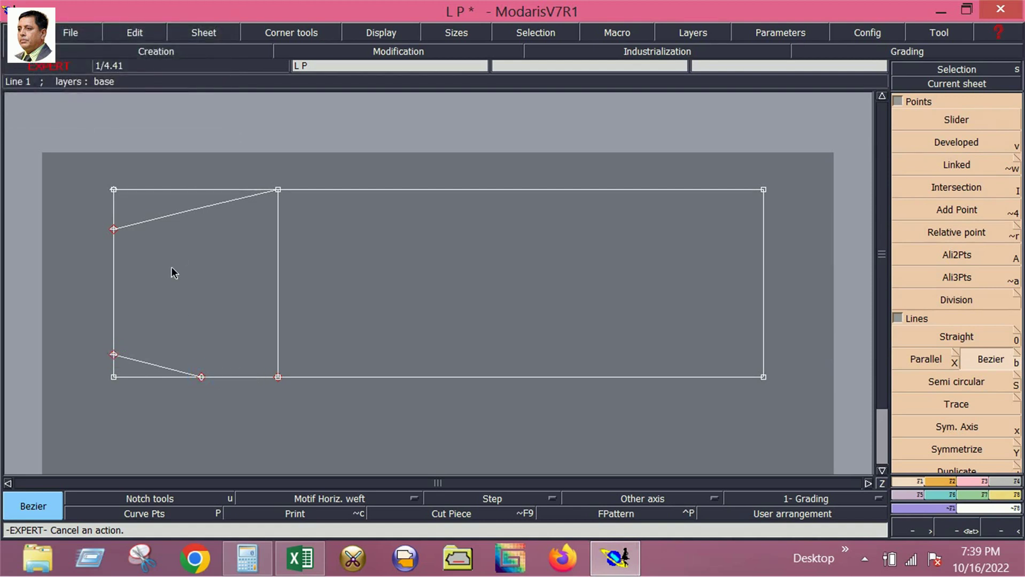
Step: Turn on the Handles and Sizes display options and show the title block beside the pattern
click(378, 33)
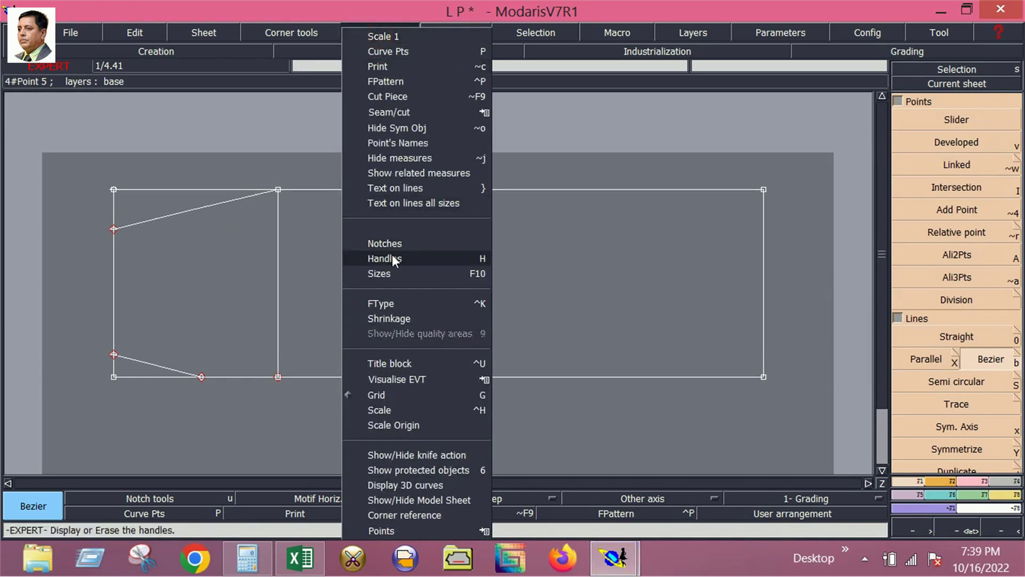
click(392, 258)
click(382, 32)
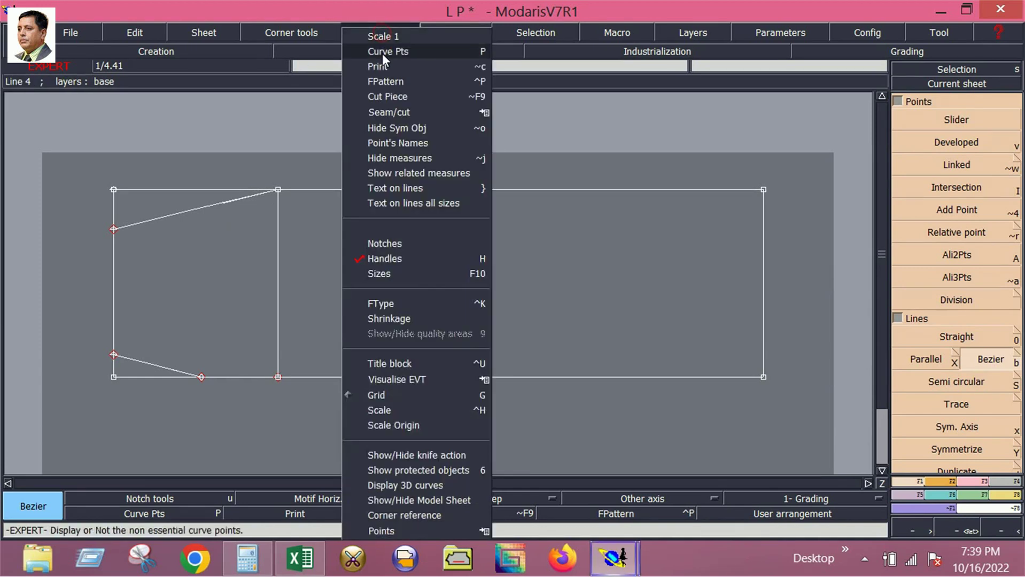
click(390, 268)
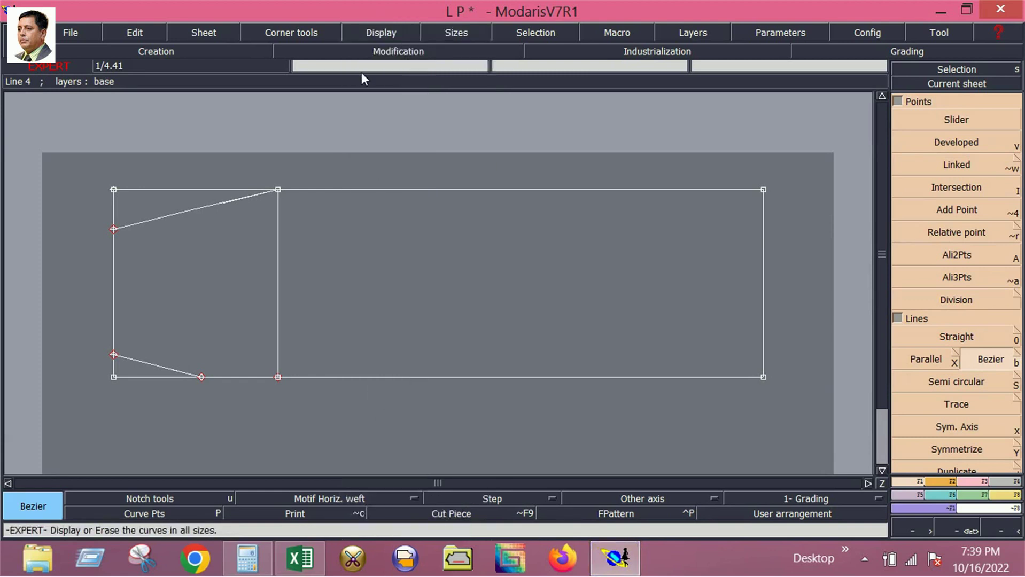
click(362, 35)
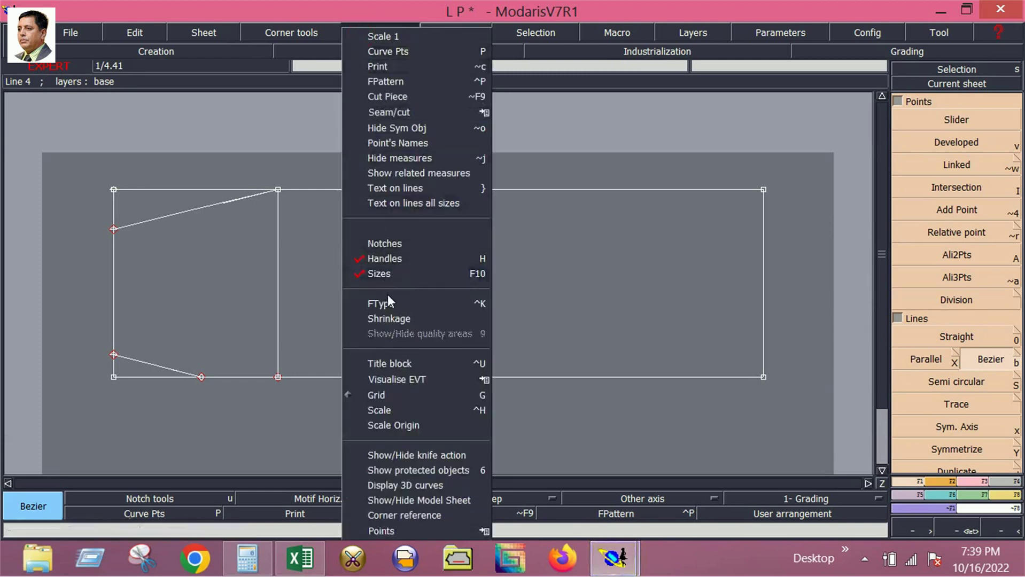
click(404, 363)
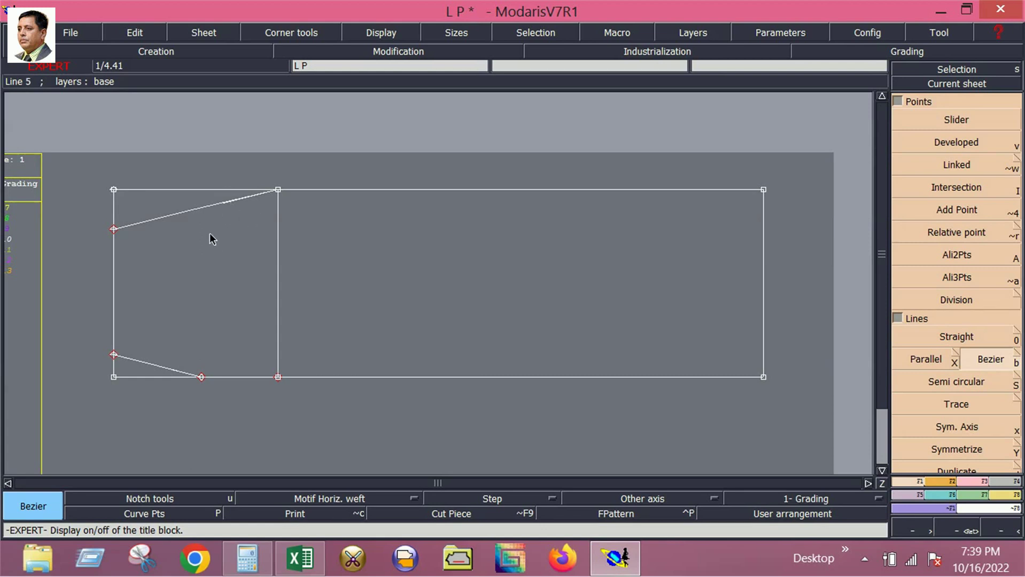
Step: Reshape the top-left slanted line of the draft into a smooth curve
key(e)
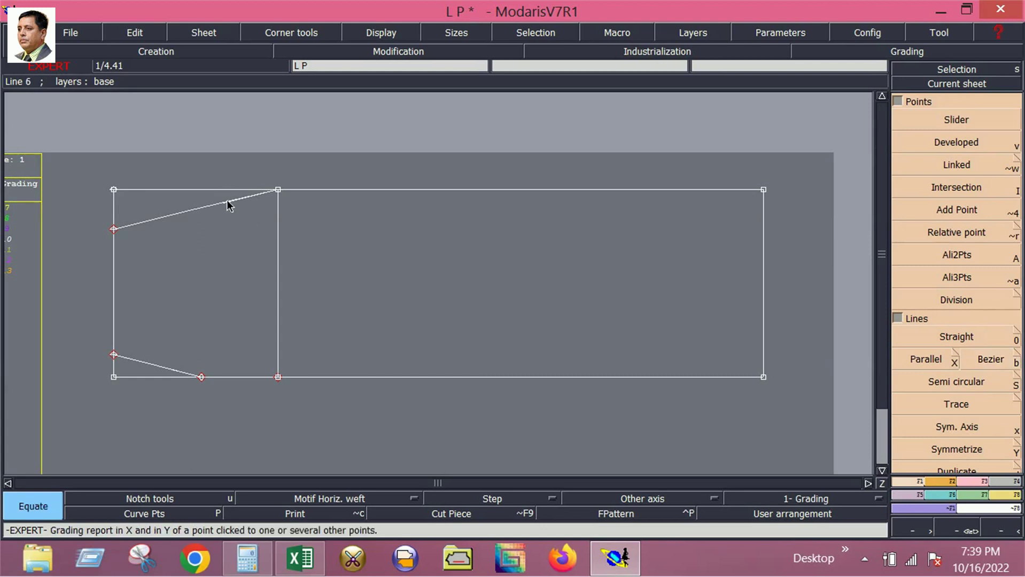
click(975, 481)
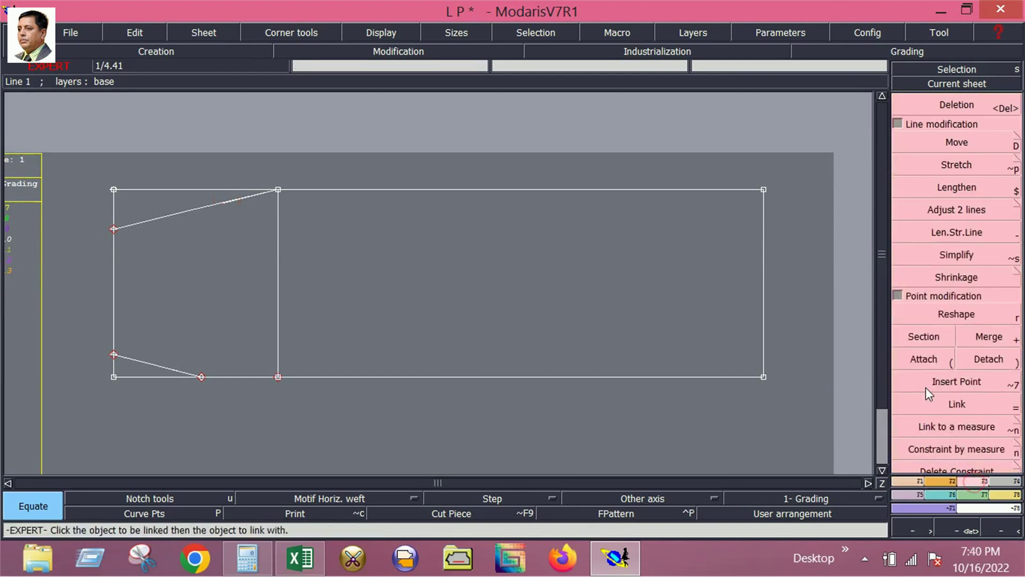
click(947, 314)
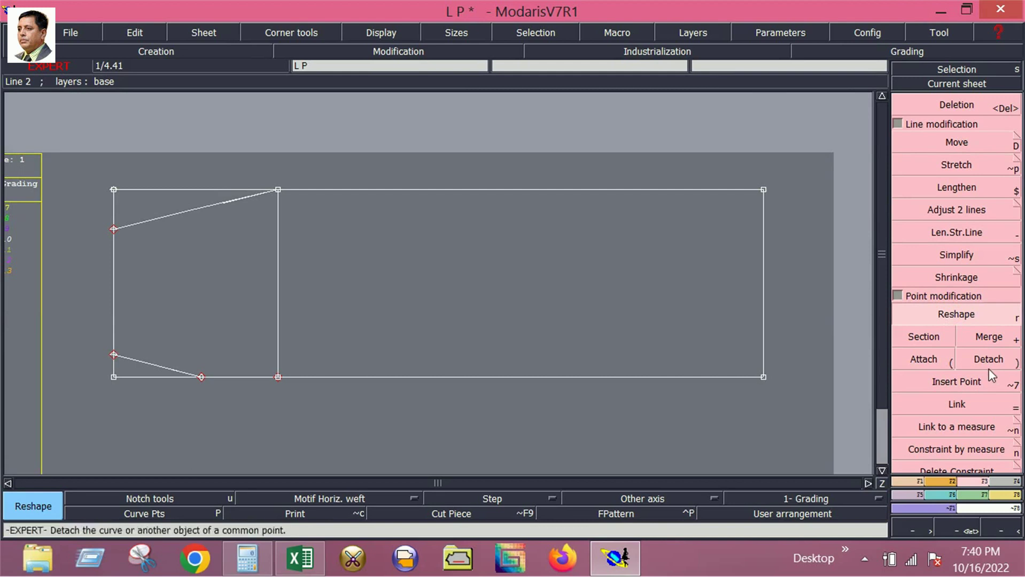
click(226, 204)
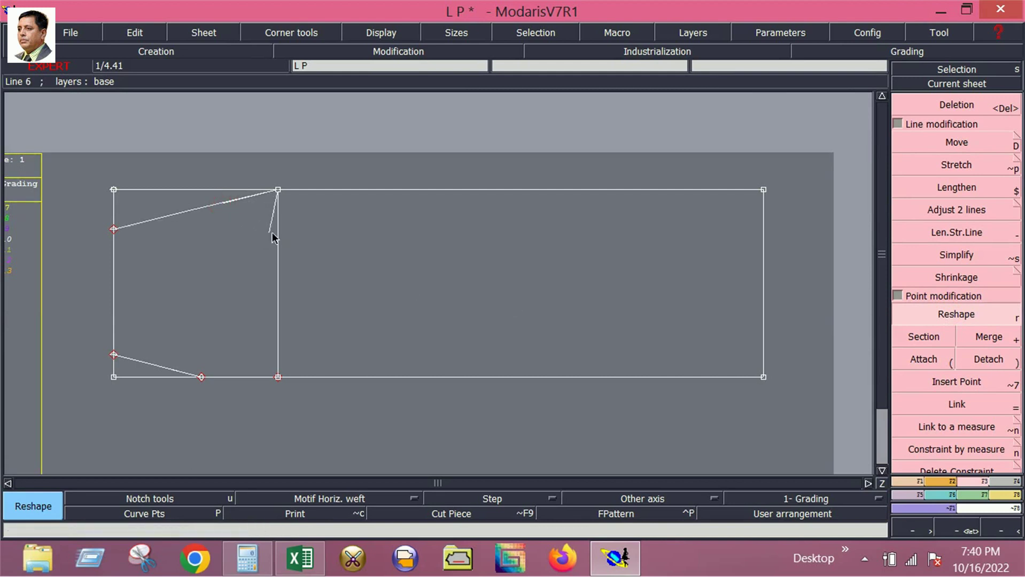
click(277, 235)
click(171, 219)
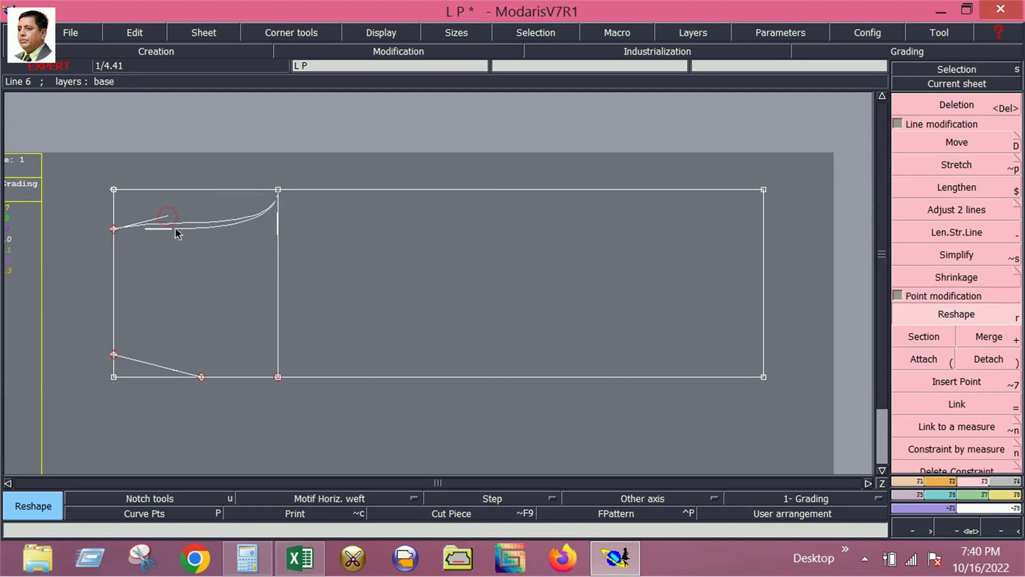
click(187, 221)
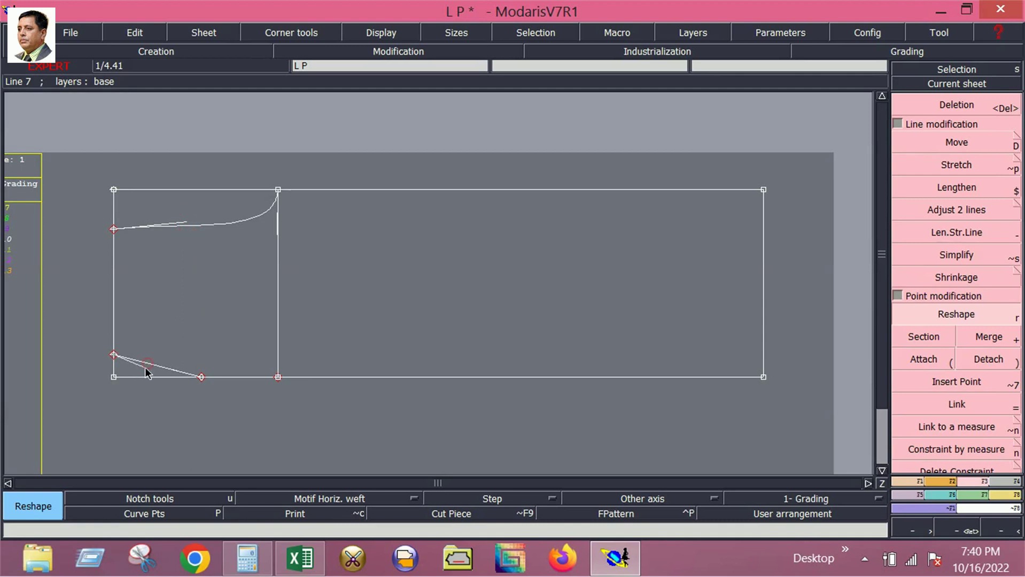
Step: Reshape the bottom-left slanted line into a smooth curve meeting the bottom edge
click(175, 370)
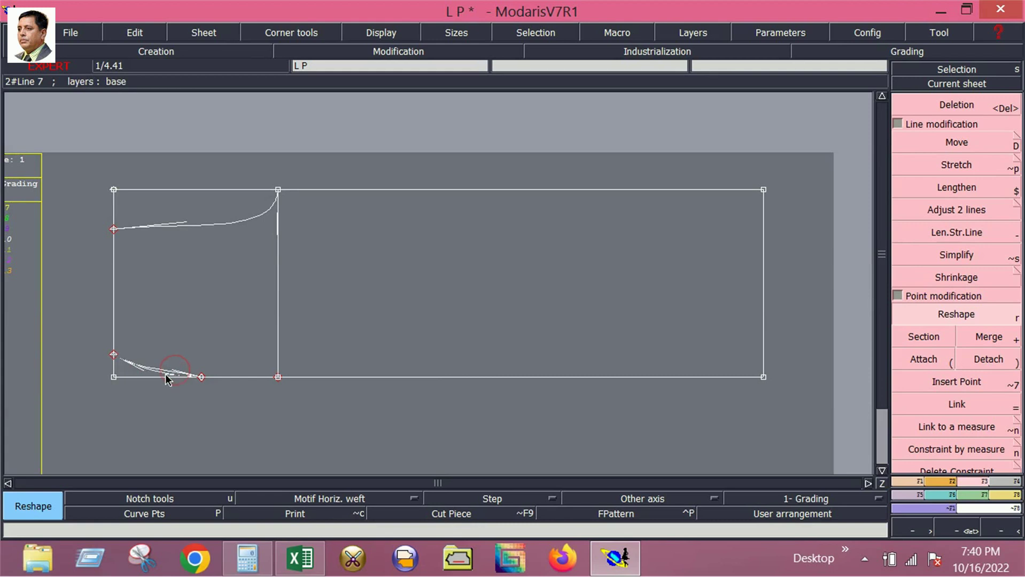
click(168, 376)
click(139, 371)
click(150, 369)
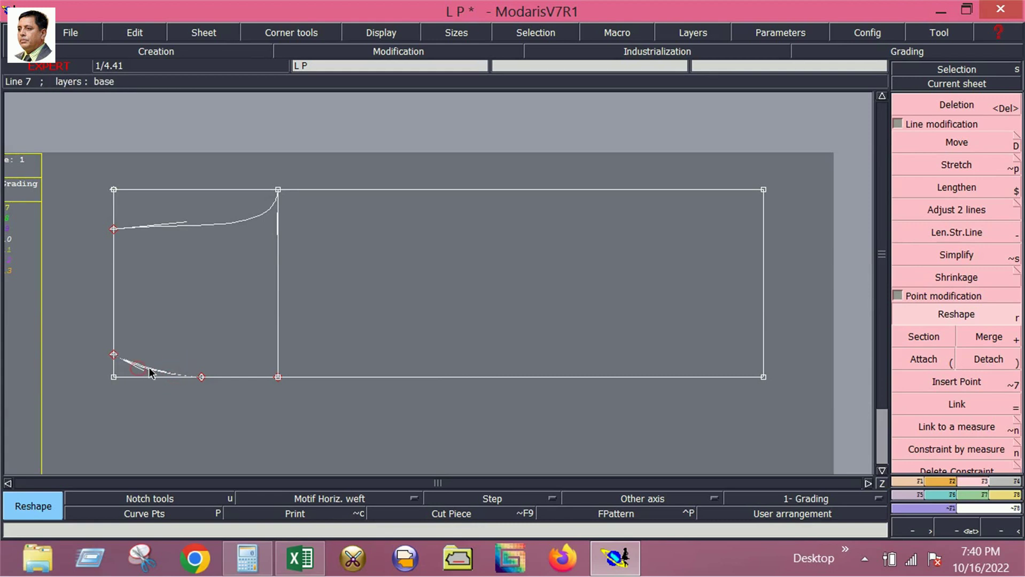
click(150, 367)
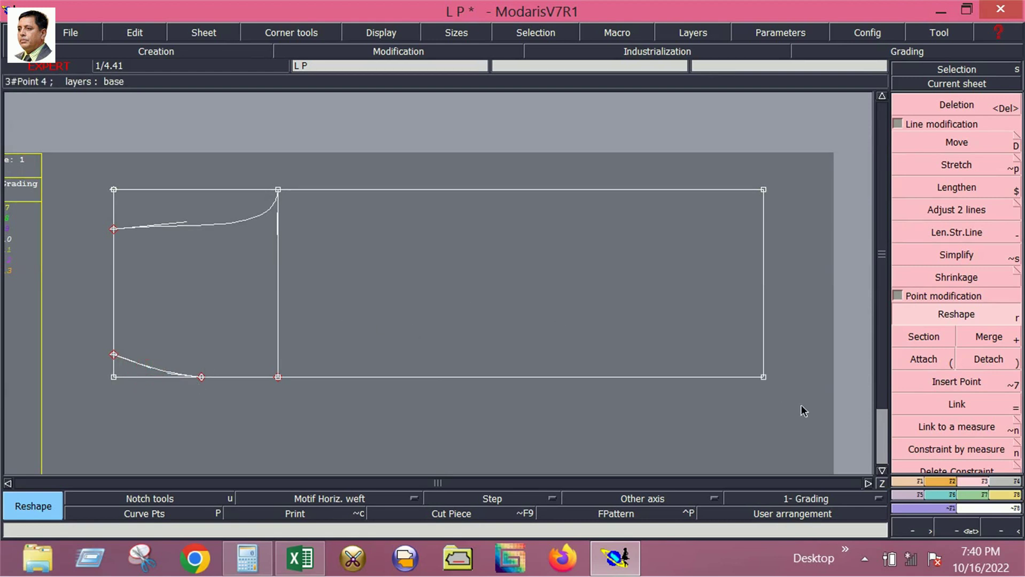
Step: Add a parallel line at distance 1/4 from the long edge, splitting the rectangle
click(947, 481)
click(919, 482)
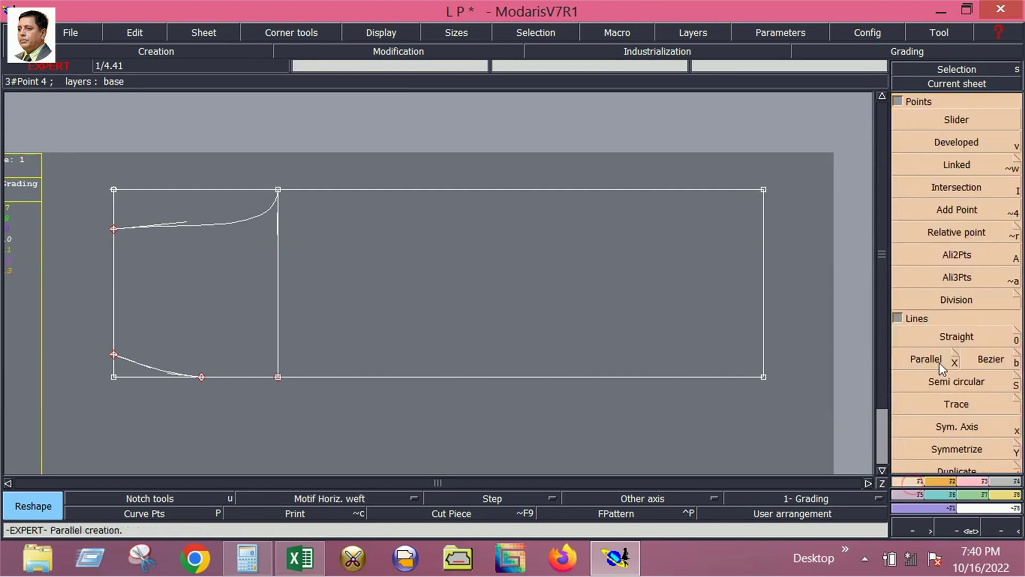
click(921, 363)
click(629, 377)
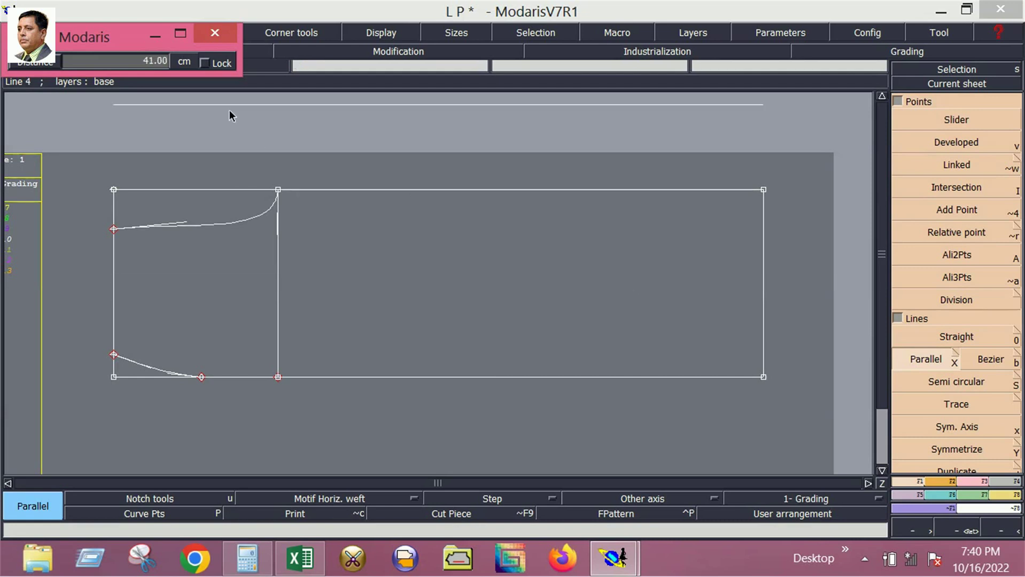
click(152, 61)
text(1)
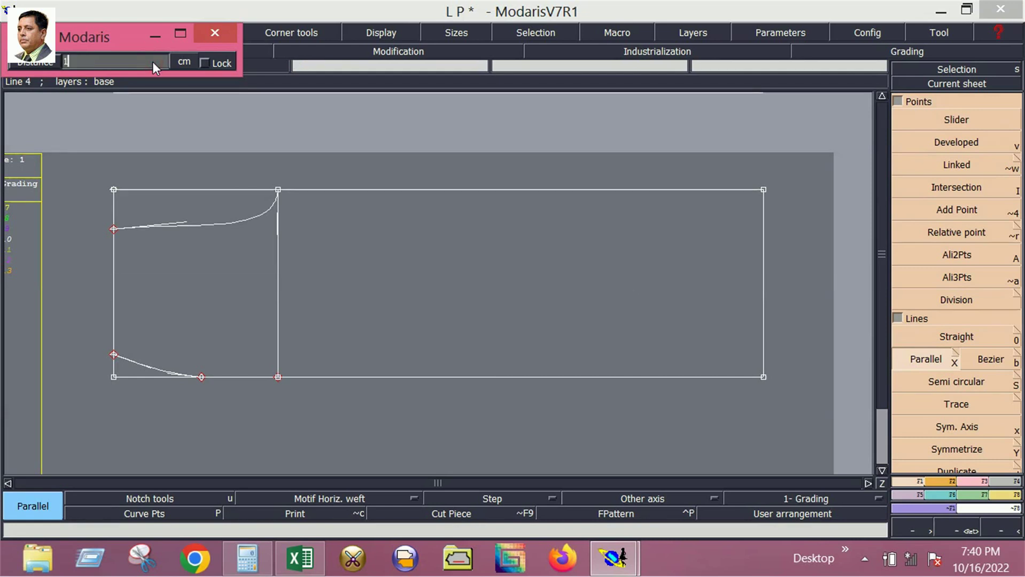
text(/4)
key(Return)
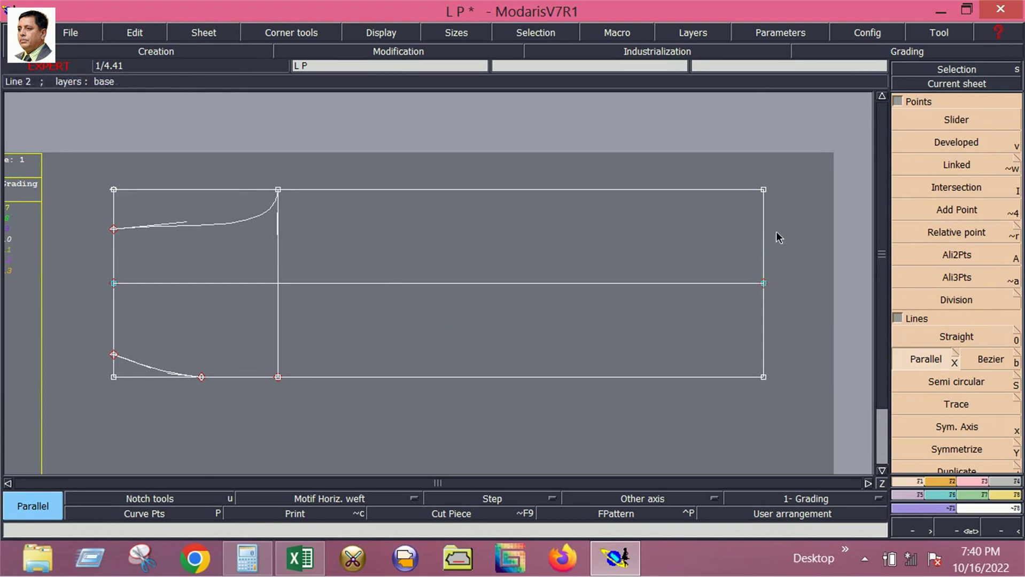
click(968, 140)
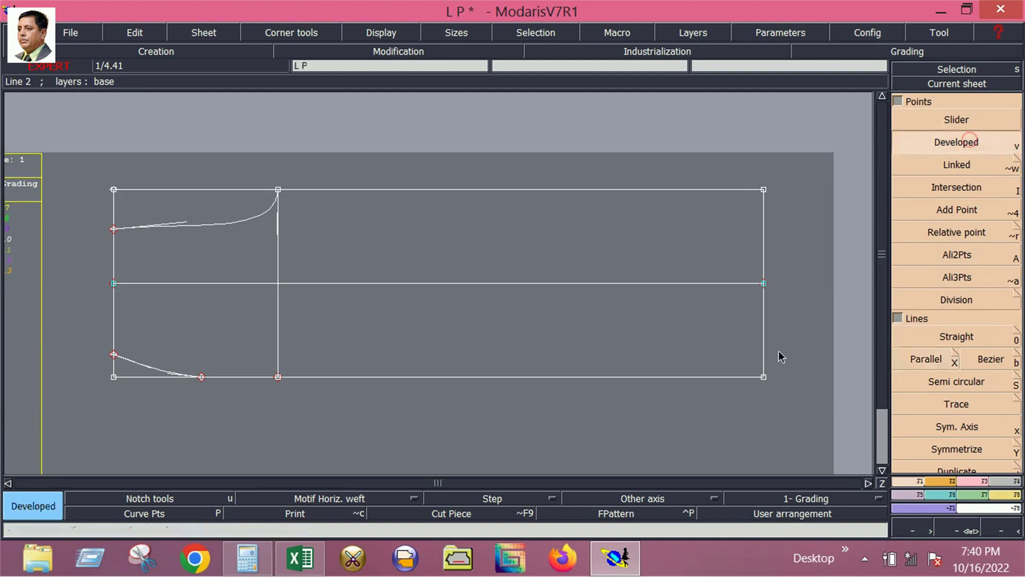
click(300, 558)
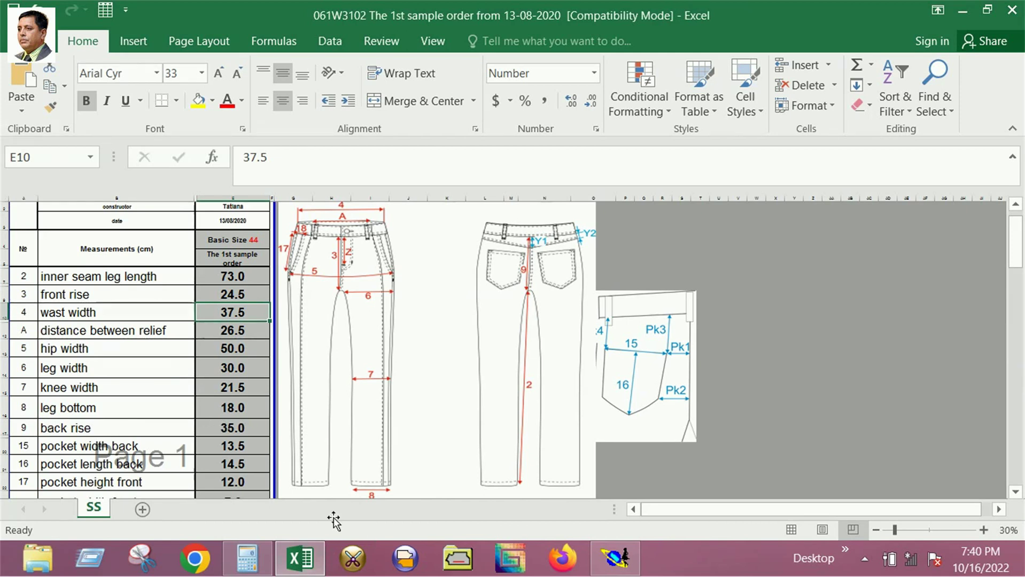
click(303, 559)
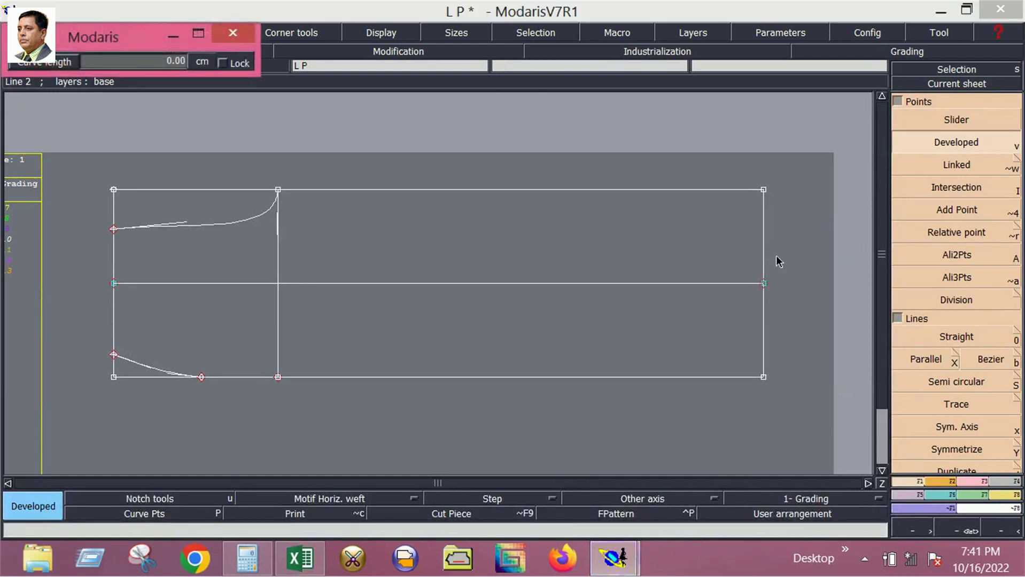
Step: Place two Developed points at 9.00 and -9.00 cm from the right-edge middle point
click(763, 286)
click(168, 63)
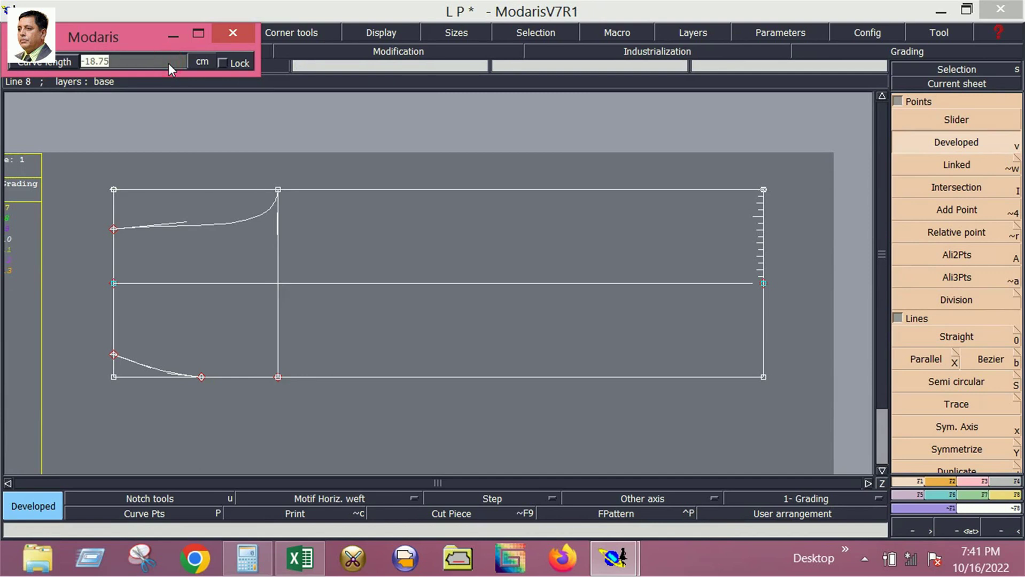
text(9.00)
click(302, 265)
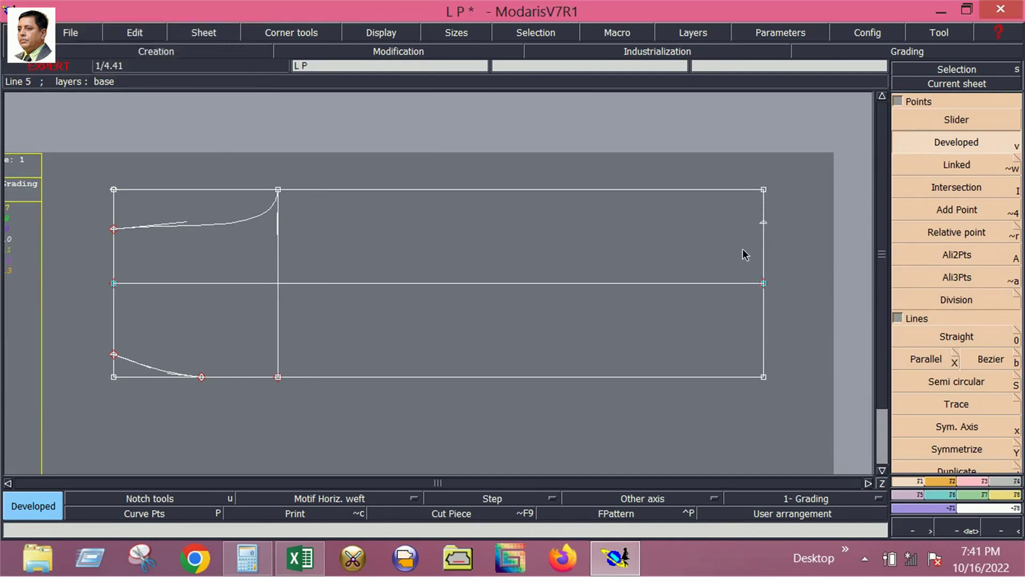
click(764, 283)
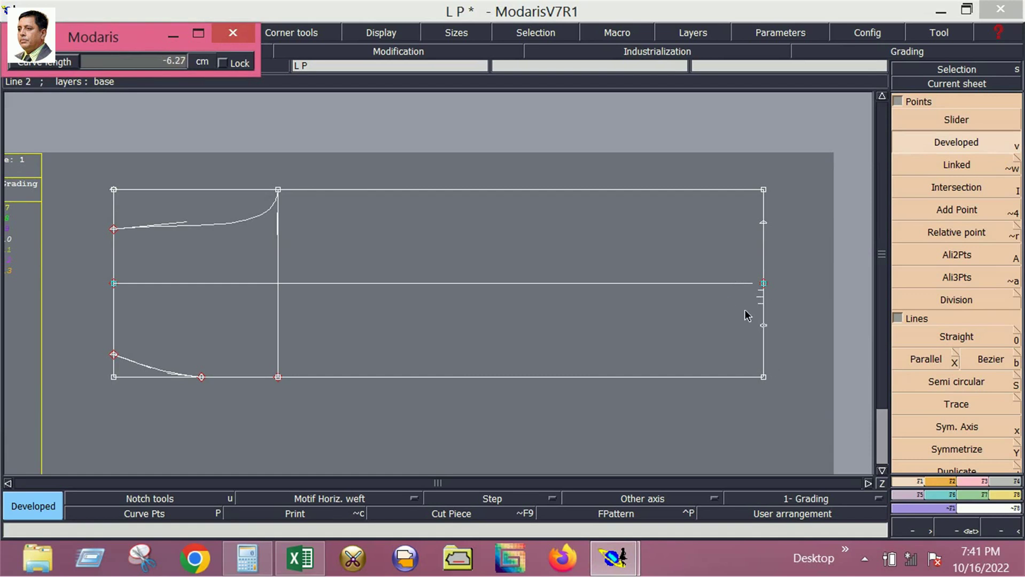
click(161, 63)
text(-9.00)
click(507, 261)
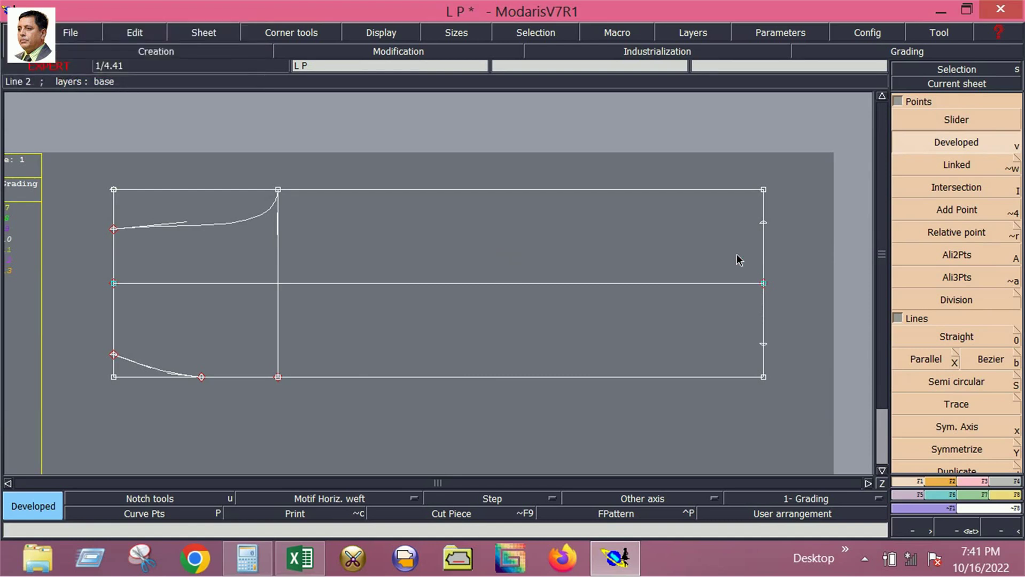
click(975, 351)
click(990, 361)
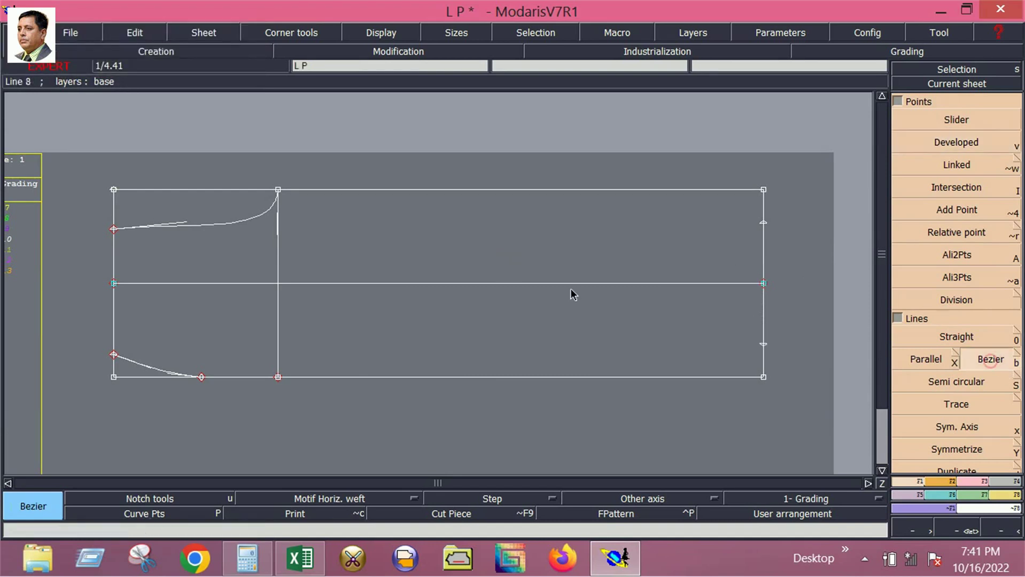
Step: Draw Bezier leg lines from the top vertex and bottom curve end to the right-edge points
click(278, 190)
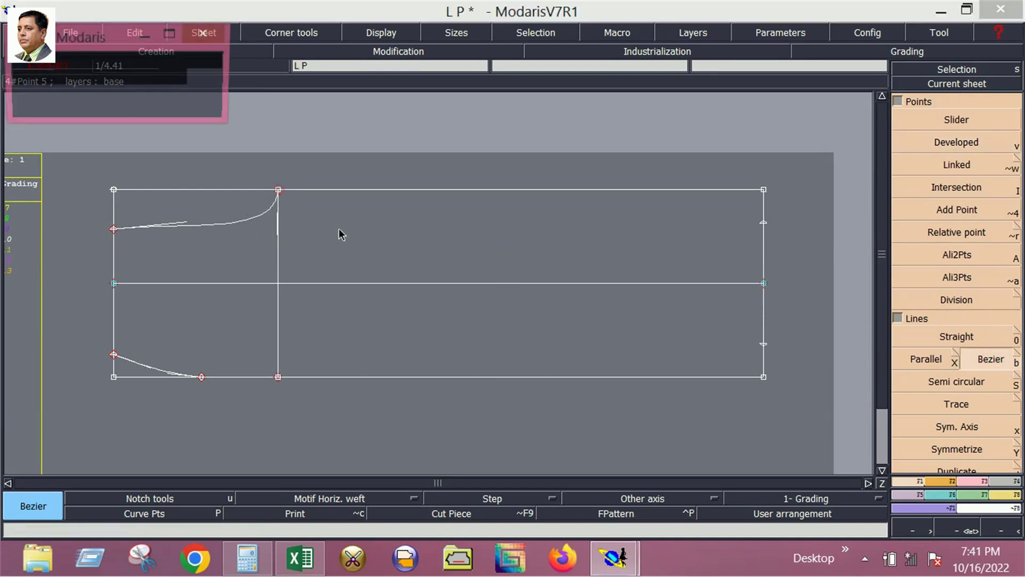
click(763, 224)
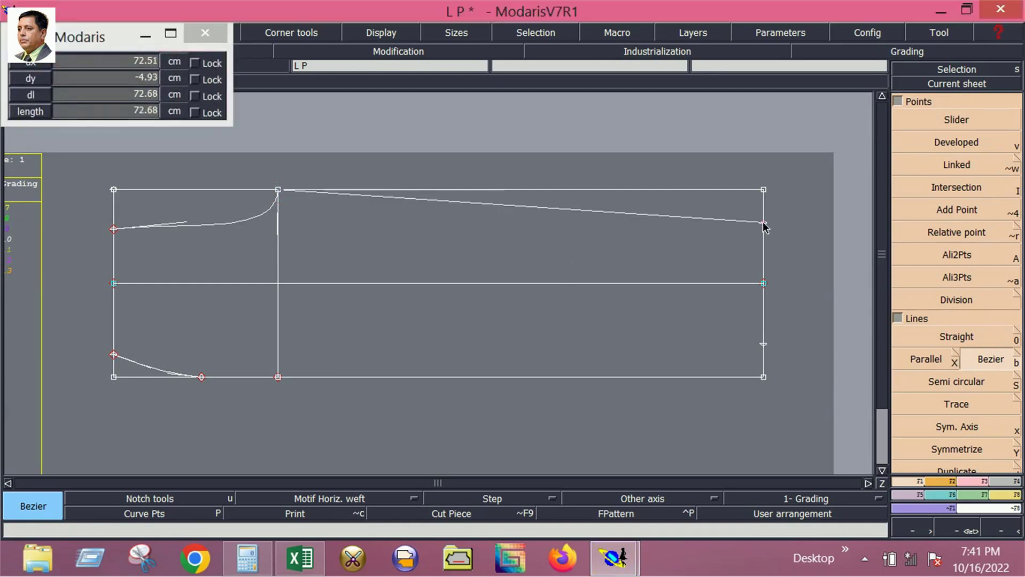
middle_click(764, 224)
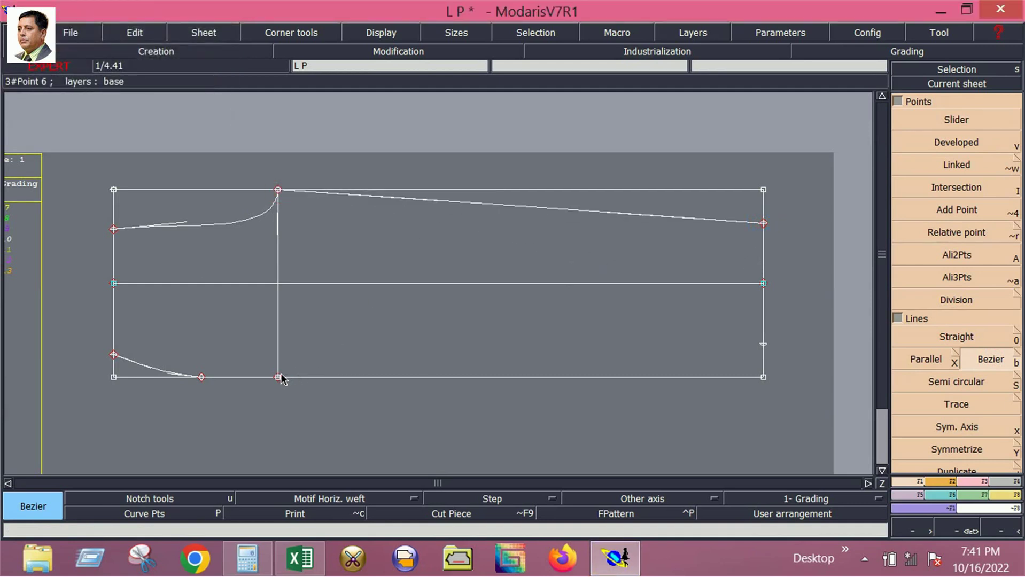
click(201, 377)
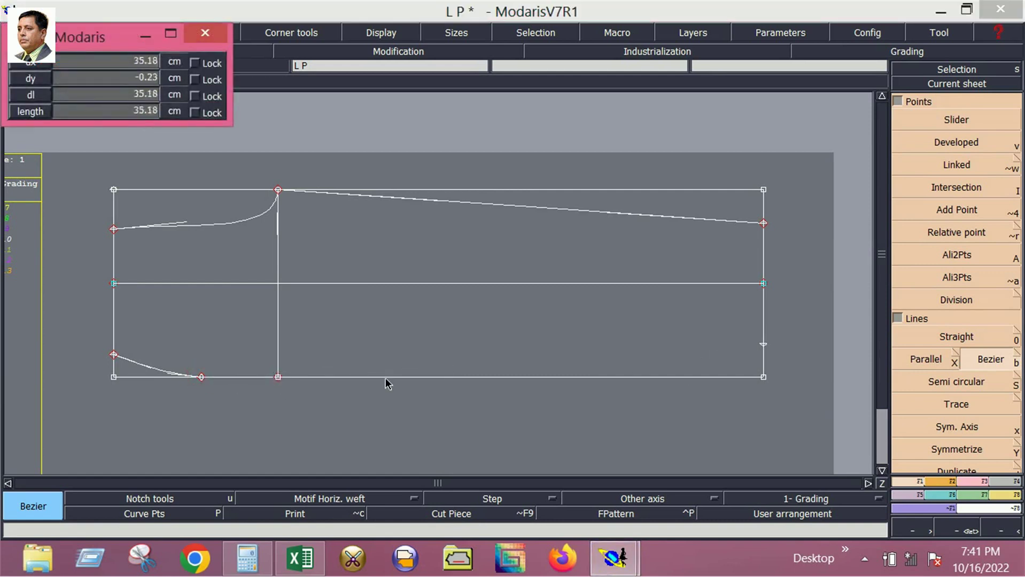
click(763, 343)
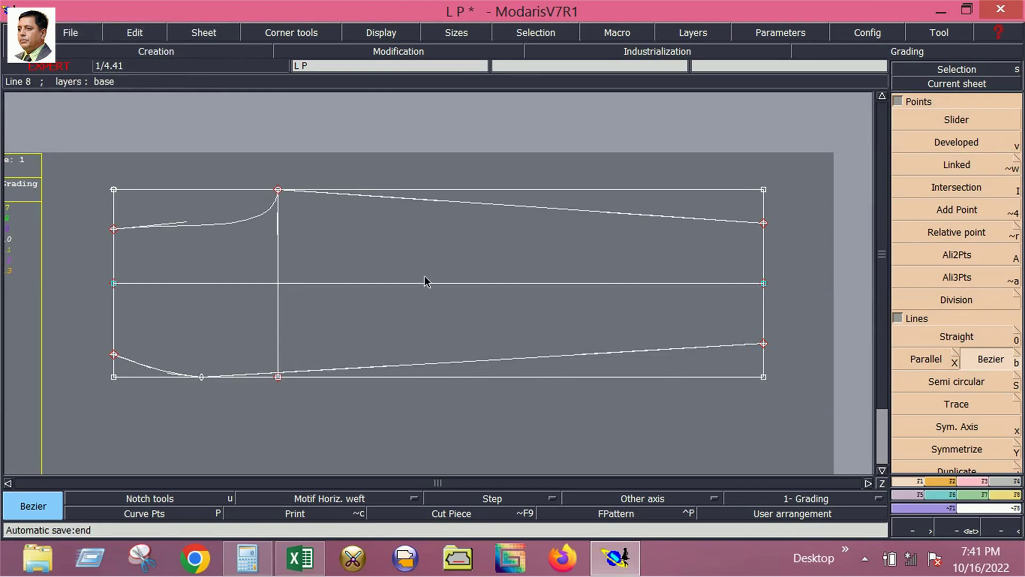
click(972, 480)
click(954, 316)
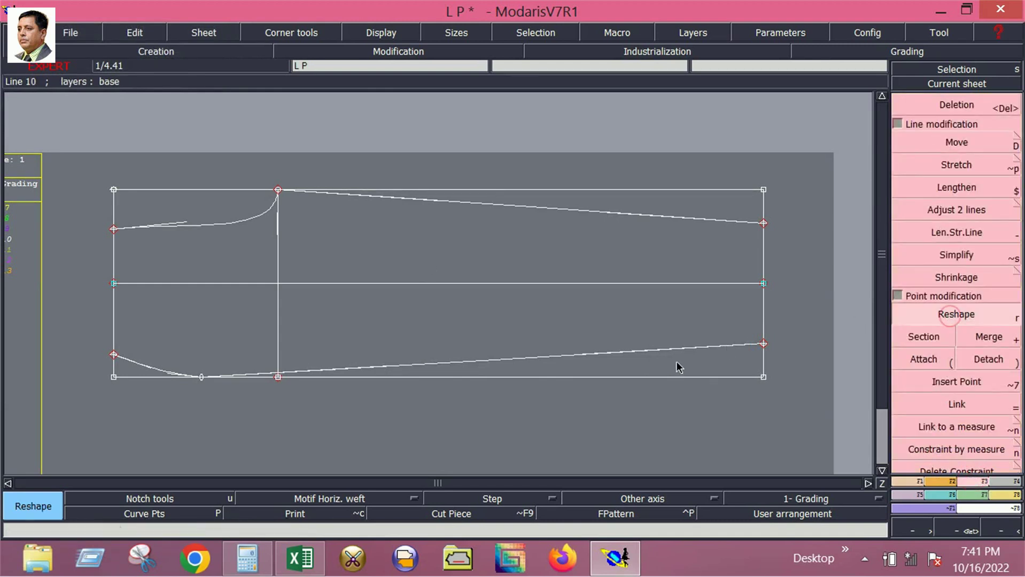
Step: Curve the lower and upper leg lines, then bring Excel's measurement chart to the front
click(304, 372)
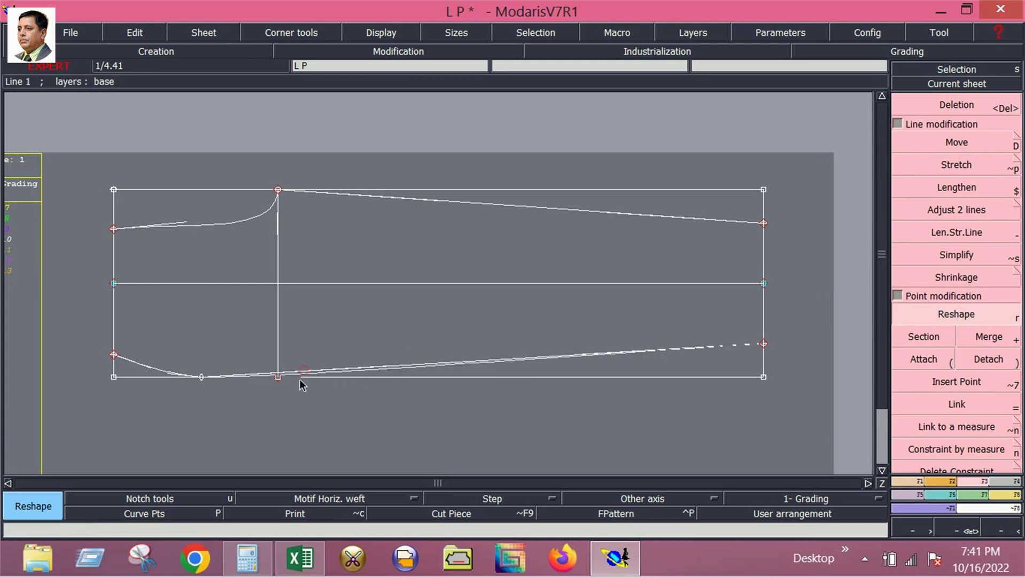
key(Escape)
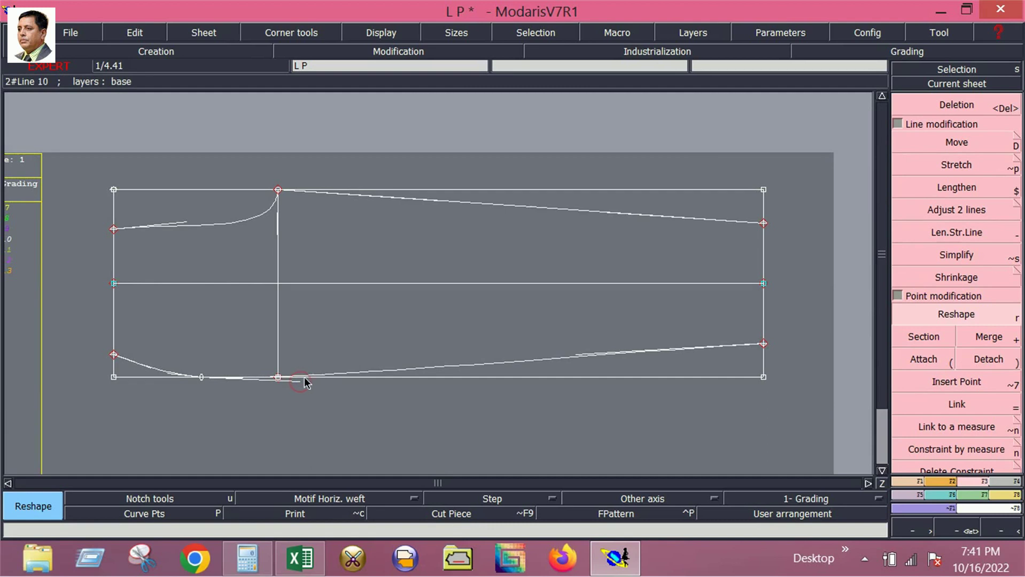
click(587, 355)
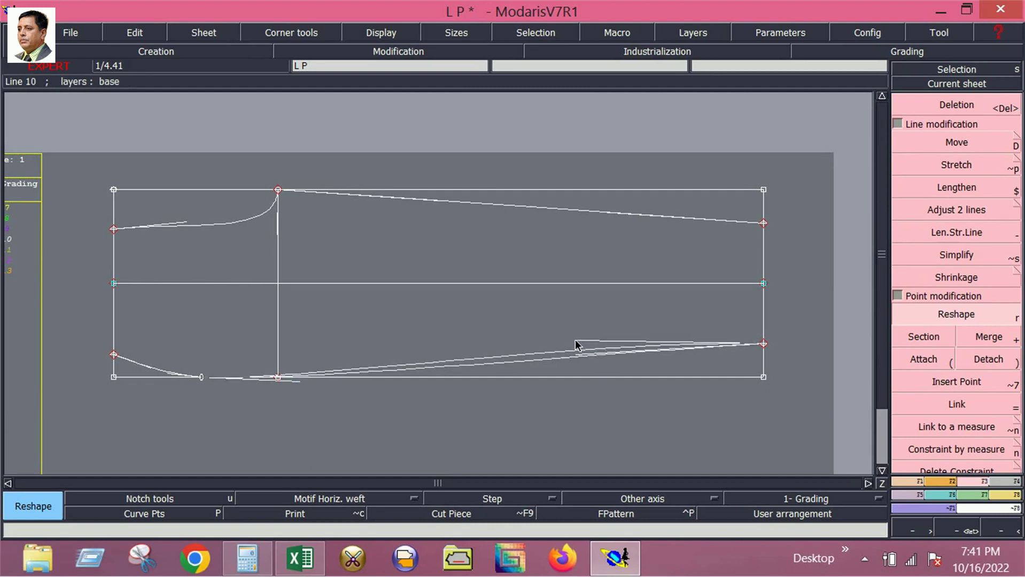
click(567, 339)
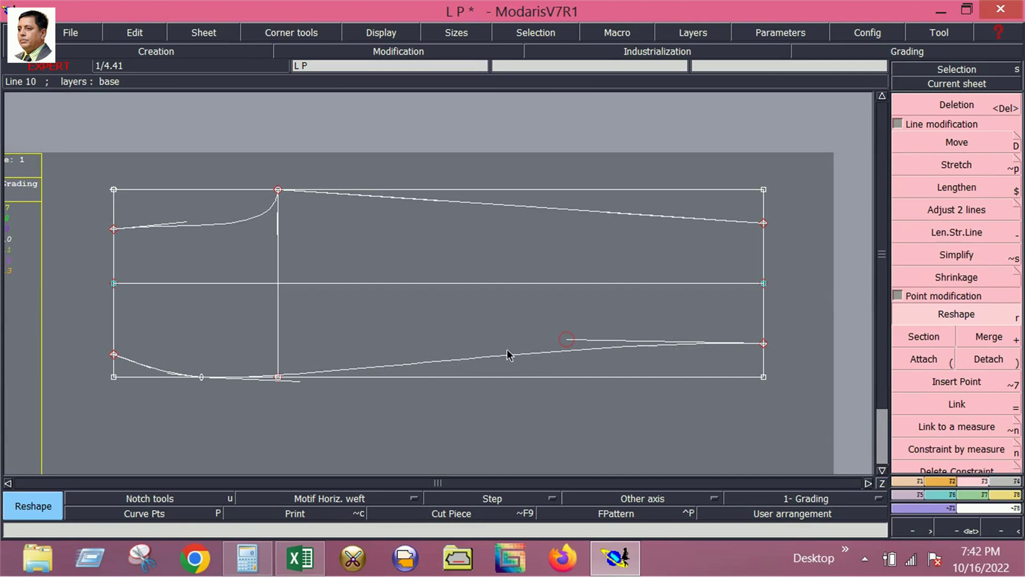
click(304, 384)
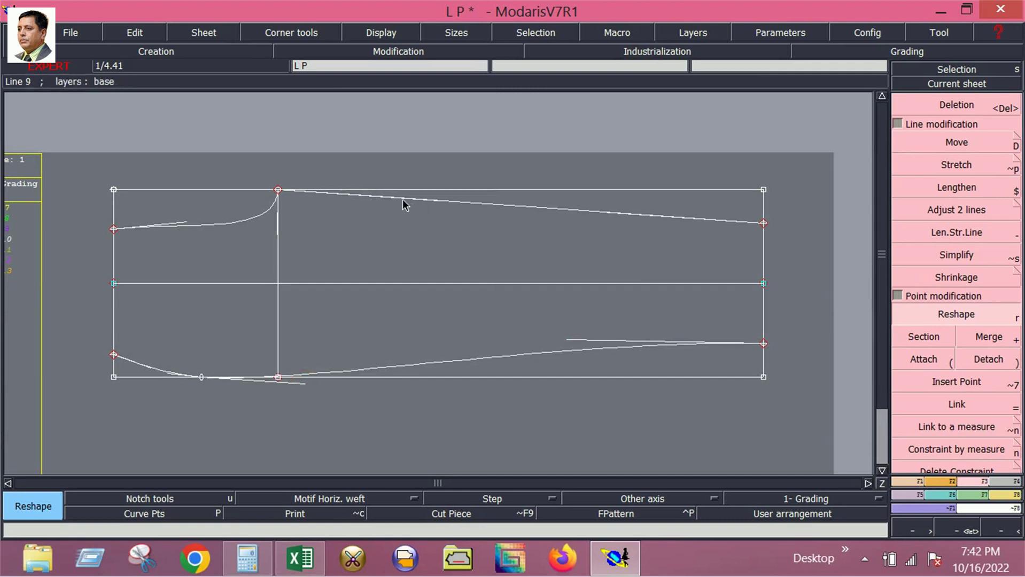
click(368, 197)
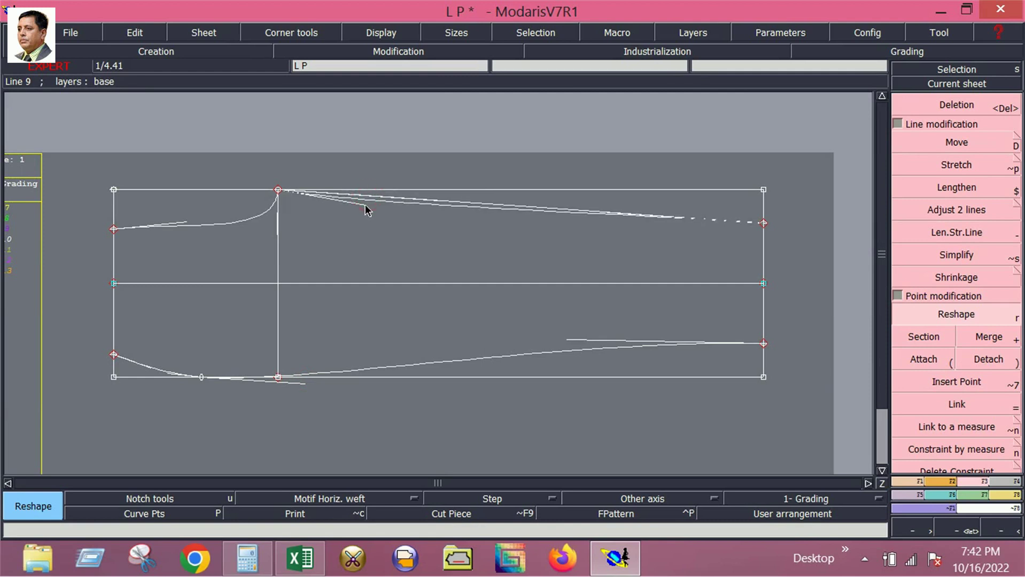
click(366, 211)
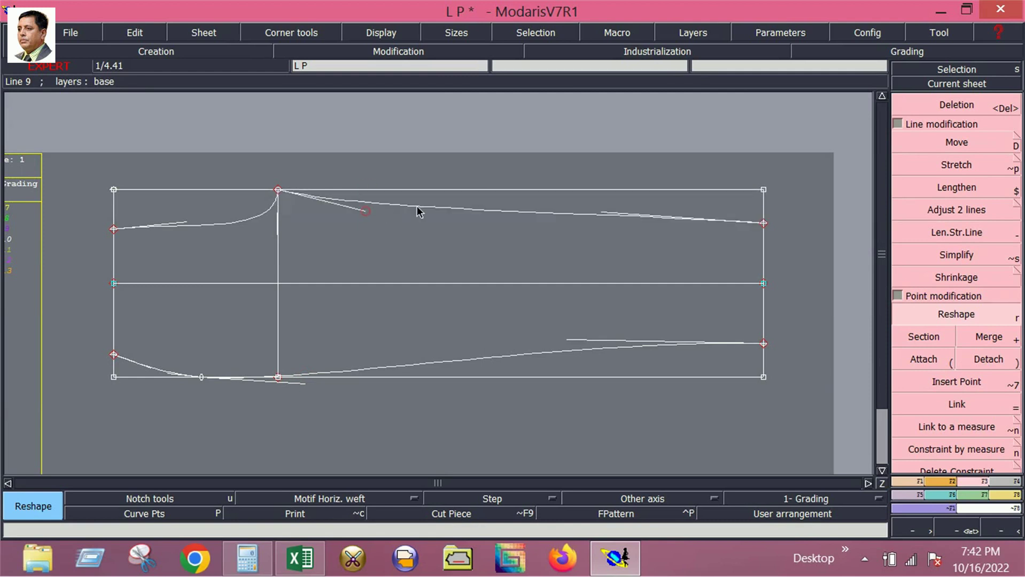
click(608, 217)
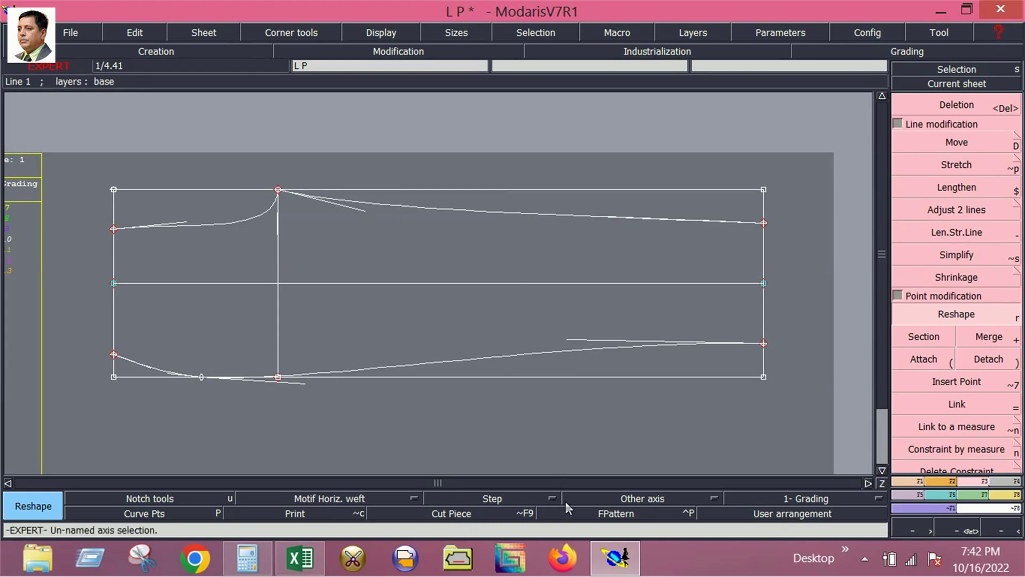
click(299, 566)
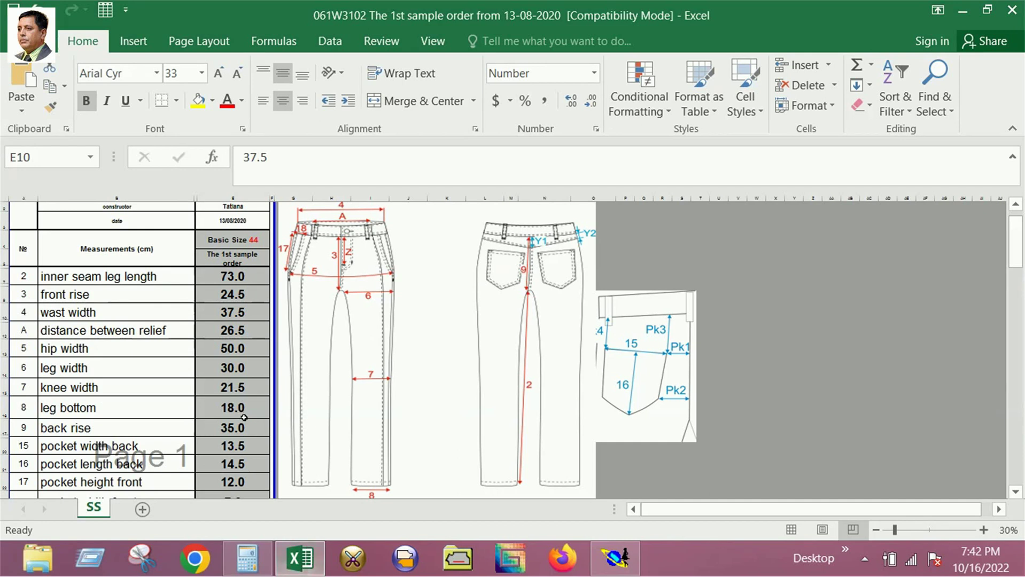
Step: Return from the Excel measurement sheet to the Modaris trouser draft
click(307, 562)
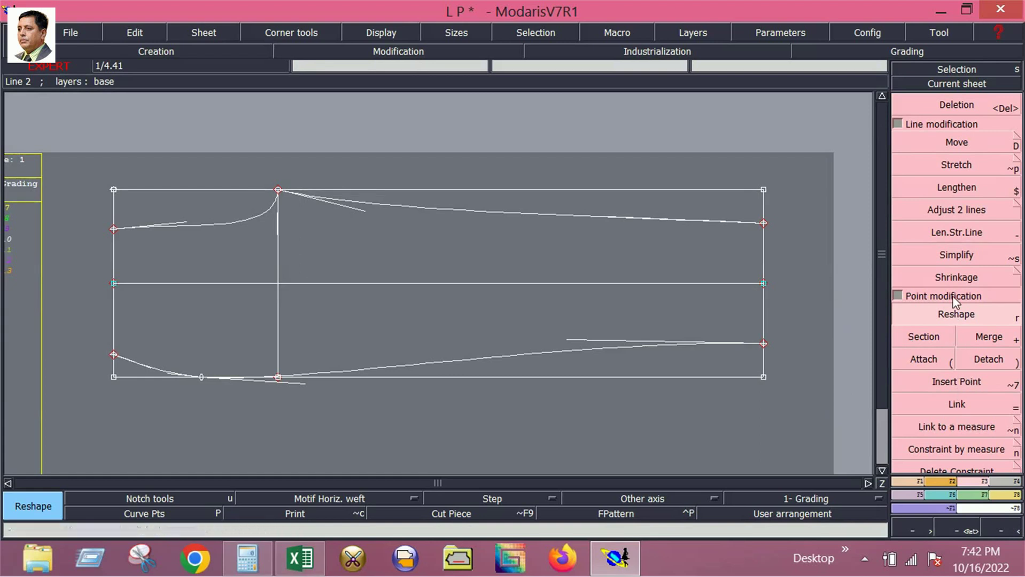
Step: Add a vertical knee line parallel to the leg end line
click(911, 480)
click(927, 359)
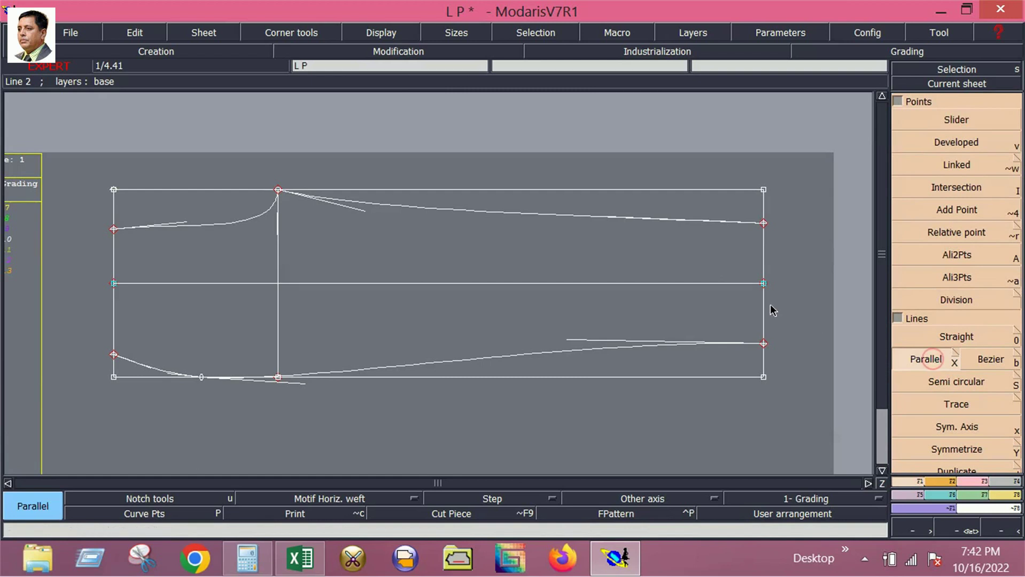
click(764, 320)
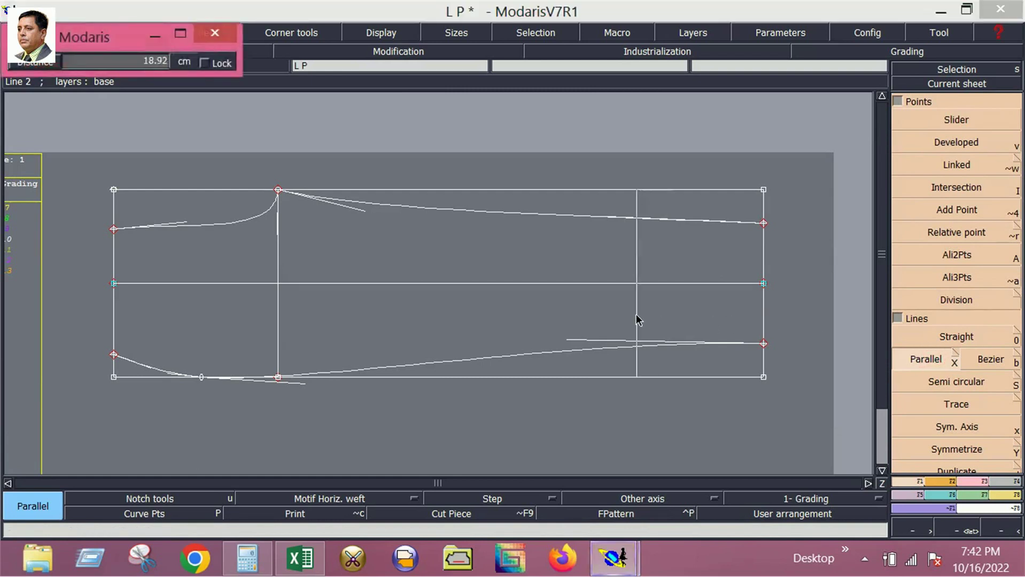
click(517, 290)
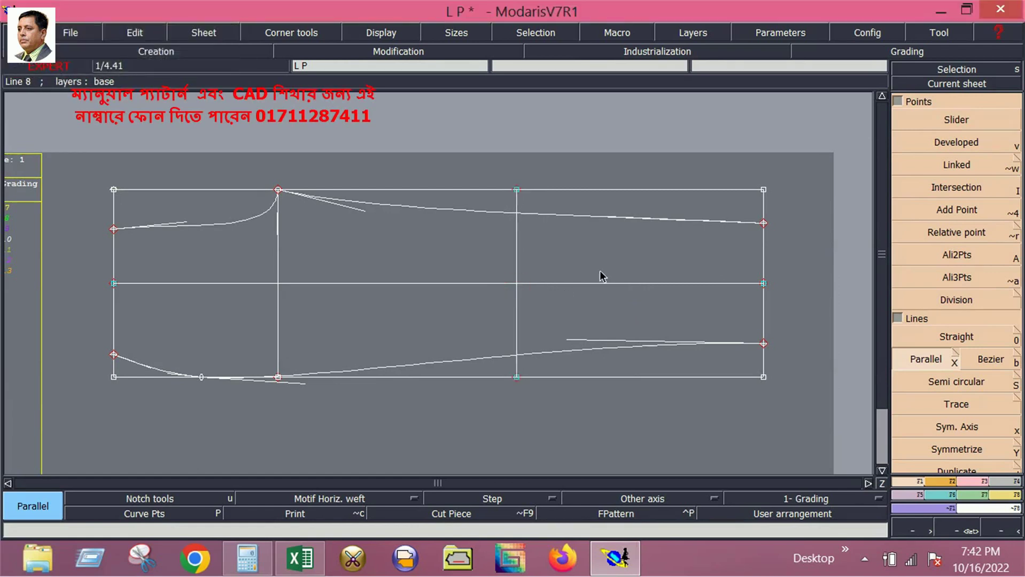
Step: Mark Developed points at 10.50 and -10.5 cm from the centre line on the knee line
click(953, 142)
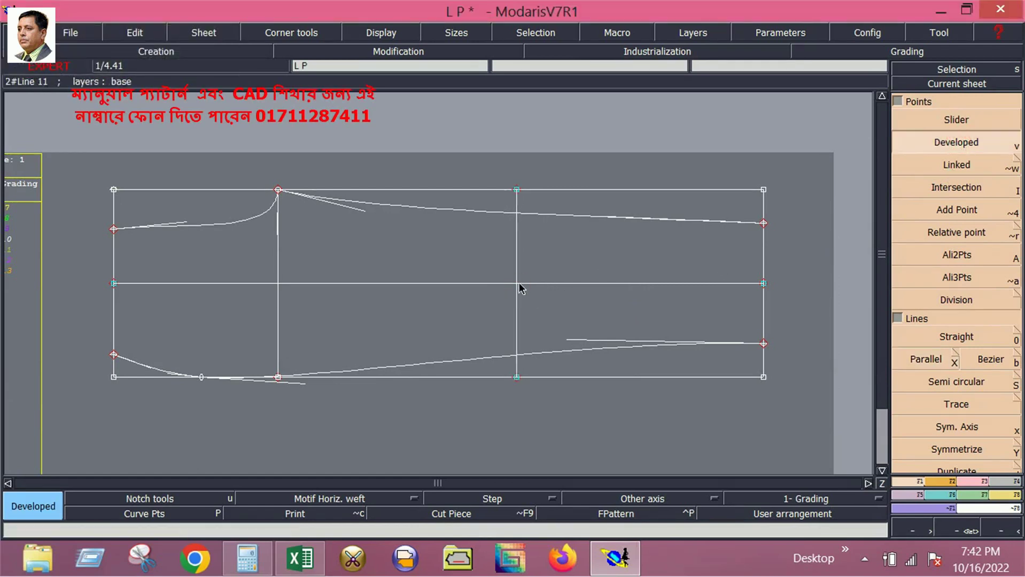
click(520, 213)
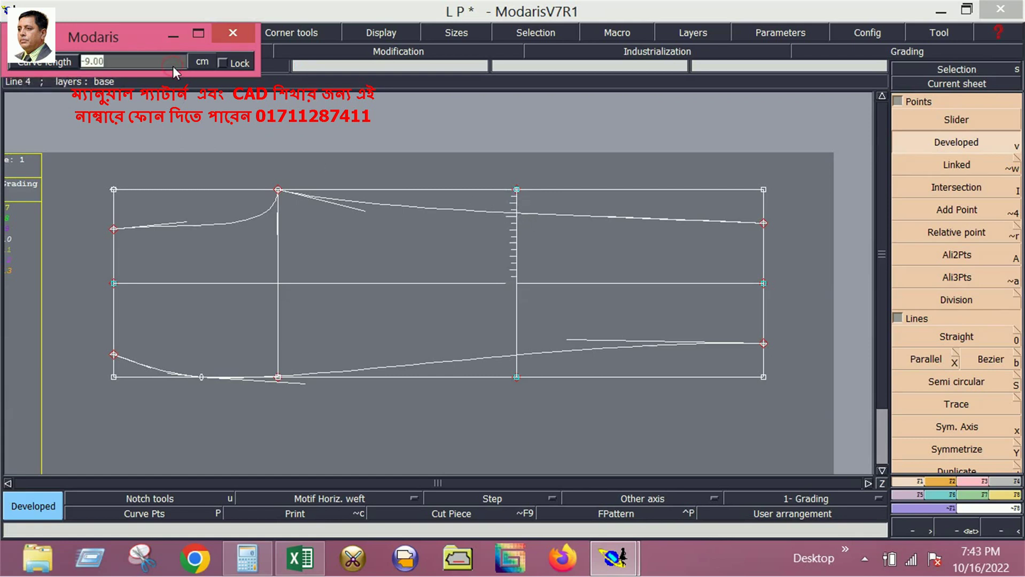
text(10)
text(.50)
key(Return)
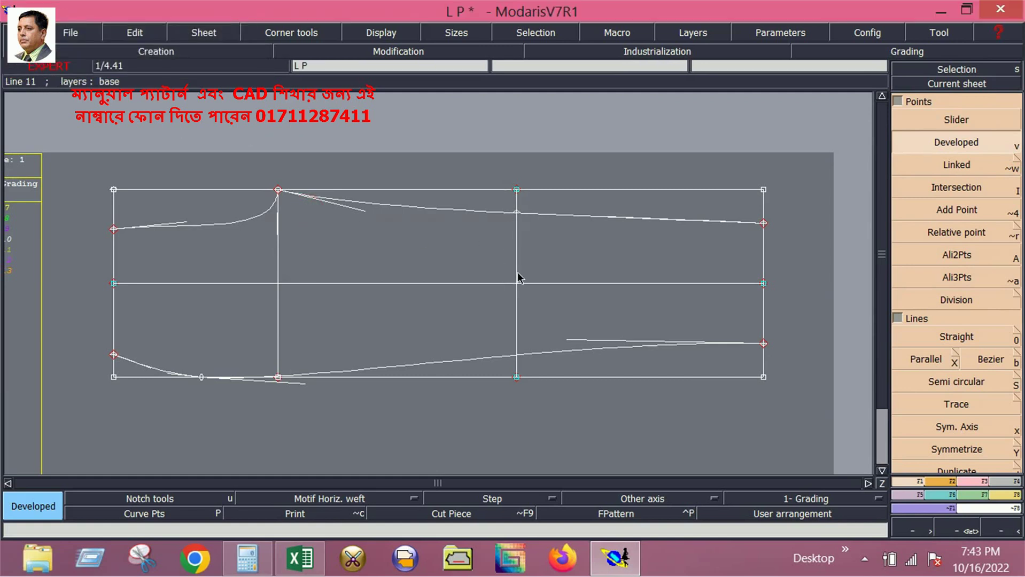
click(516, 288)
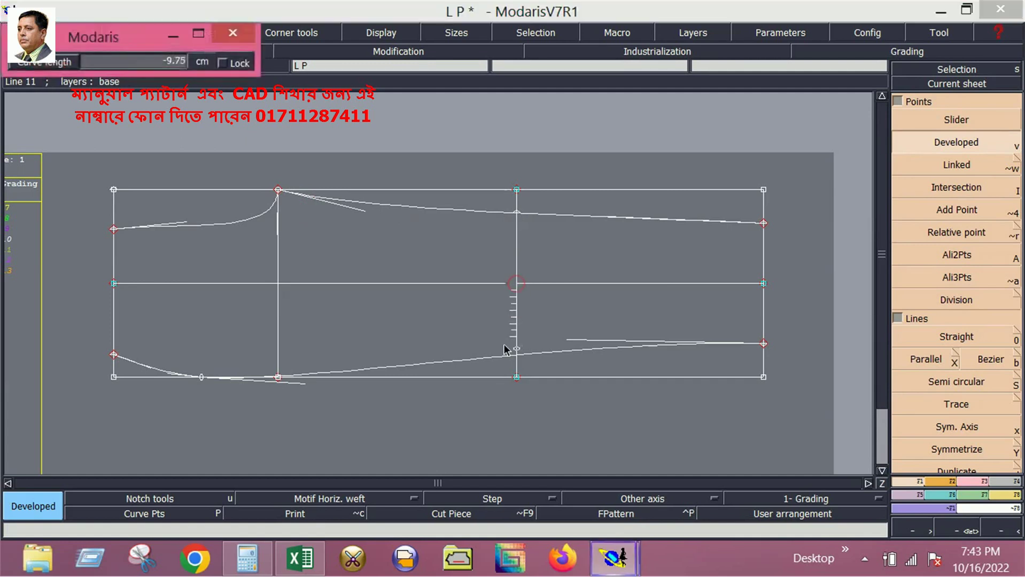
click(162, 67)
text(-)
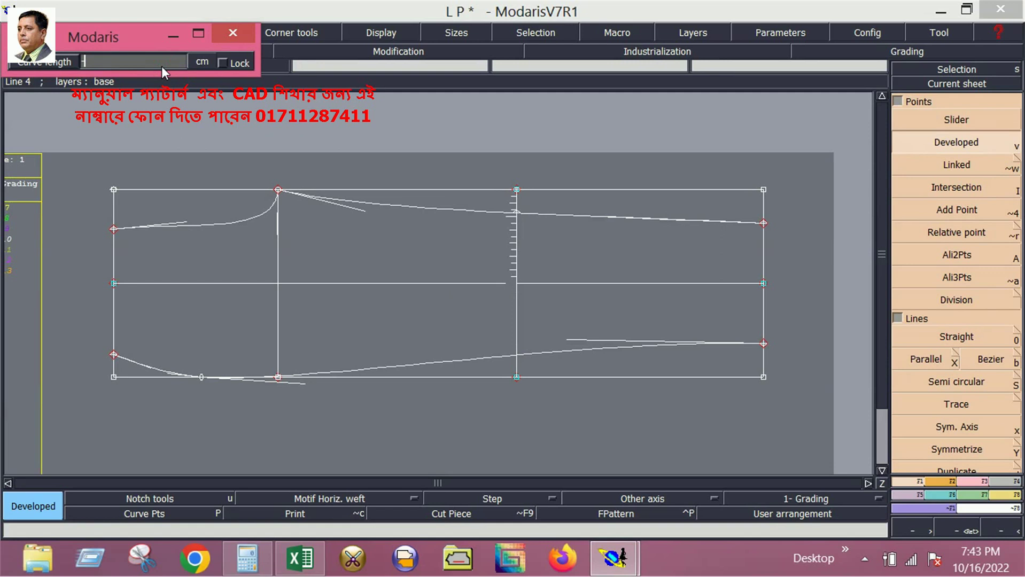
text(10)
text(.5)
key(Return)
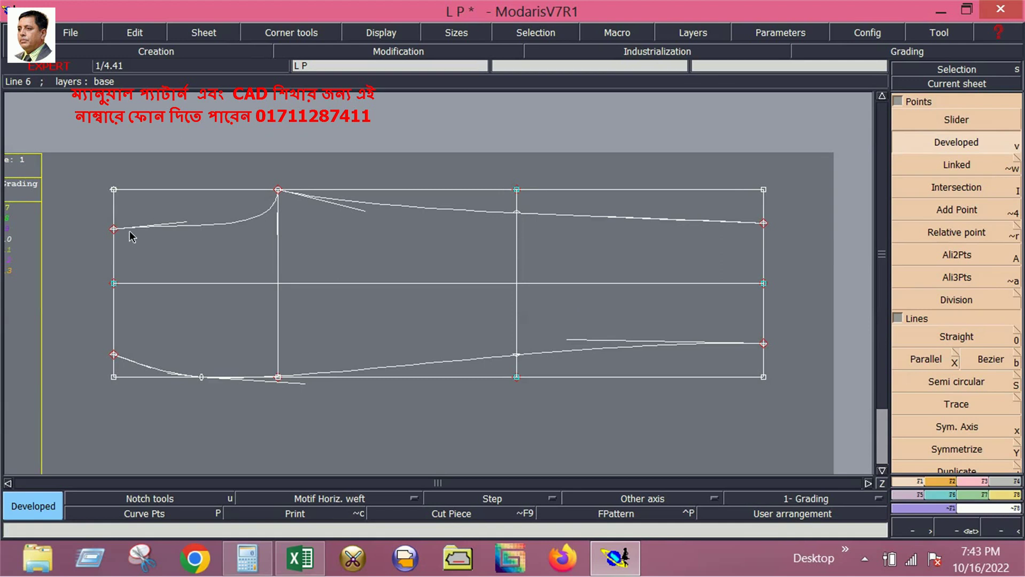
Step: Draw a Bezier from the upper-left to lower-left point and reshape it into a curve
click(990, 361)
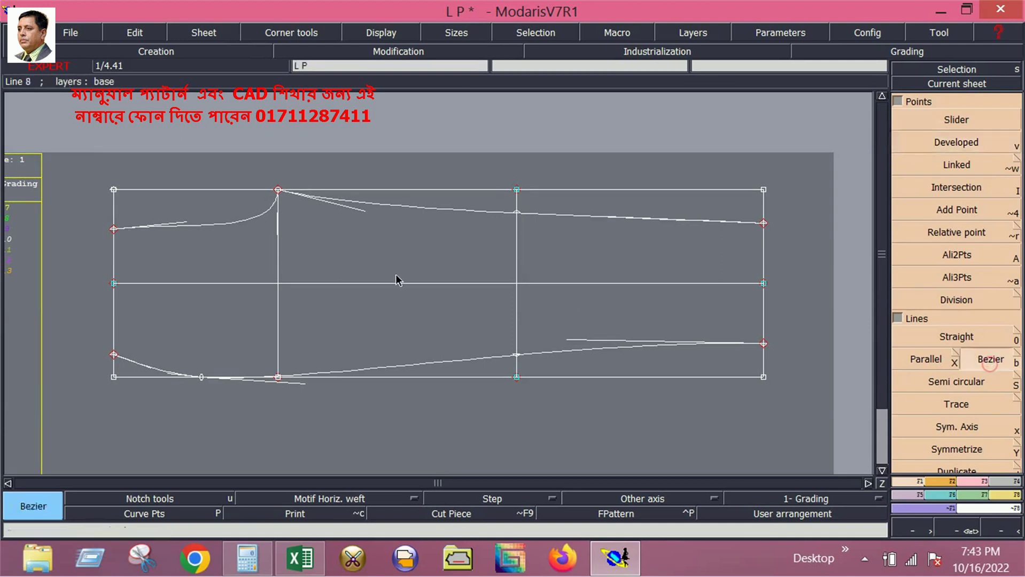
click(127, 231)
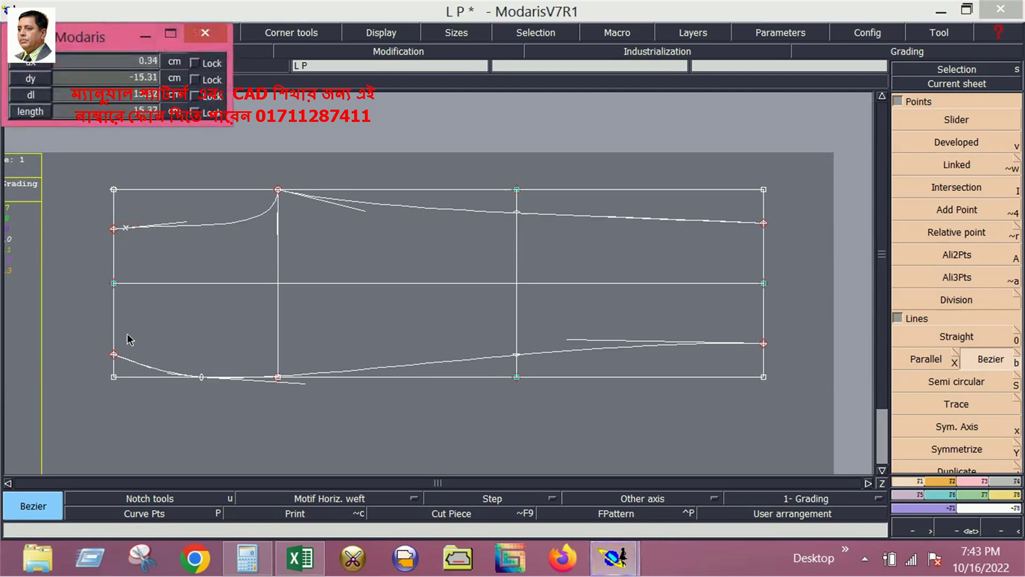
click(114, 354)
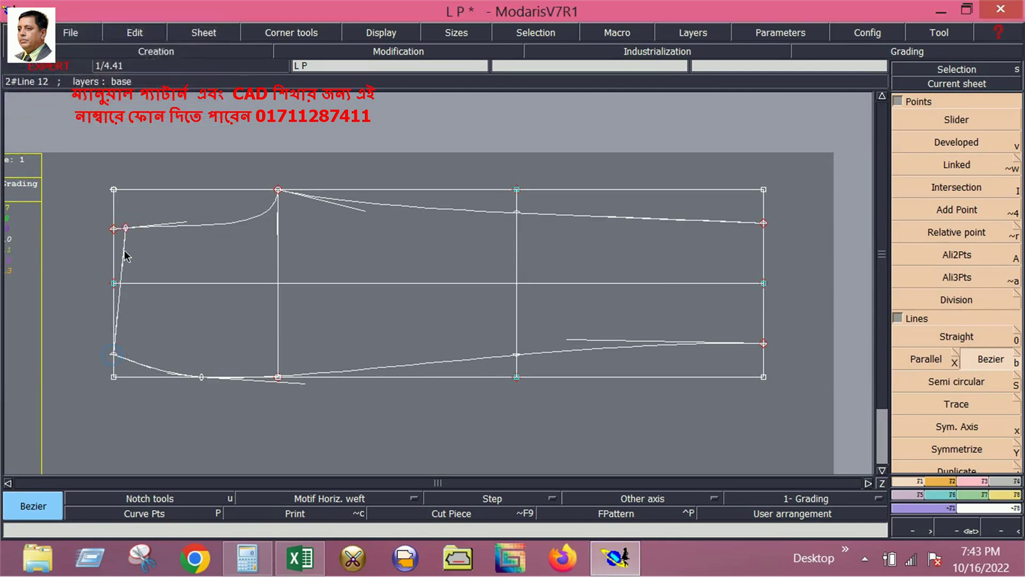
click(986, 484)
click(945, 317)
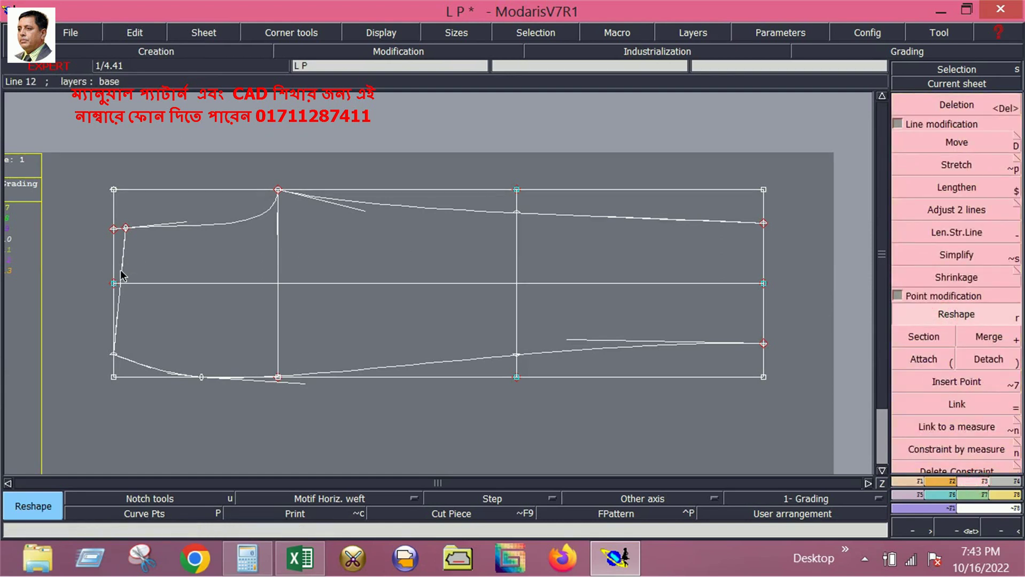
drag(122, 275, 127, 271)
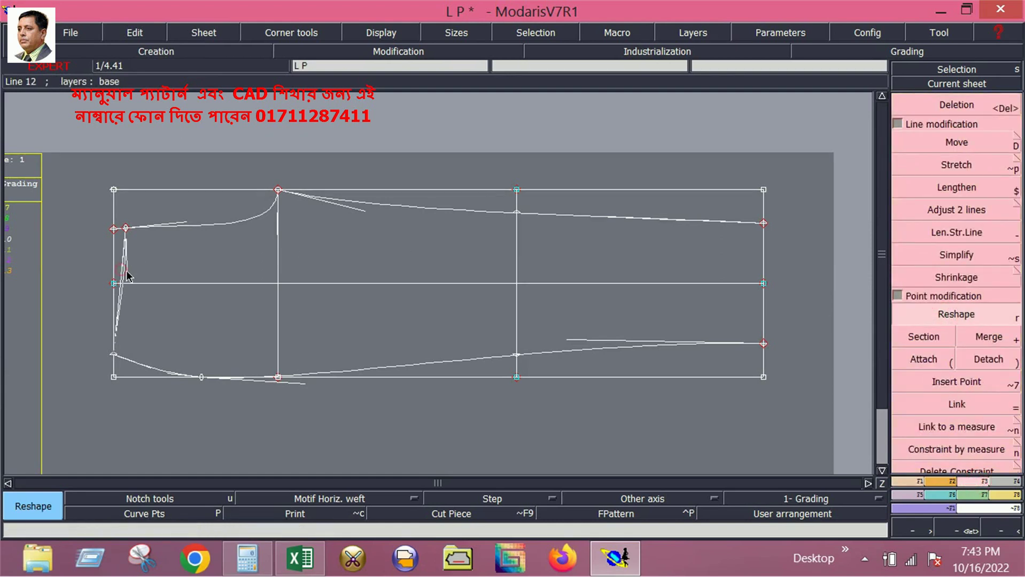
click(118, 320)
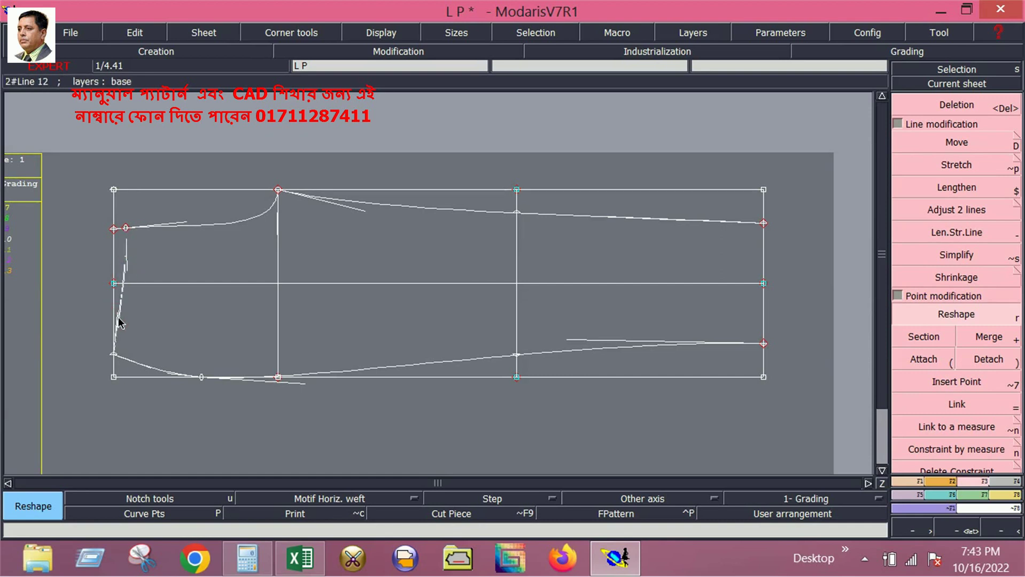
click(120, 255)
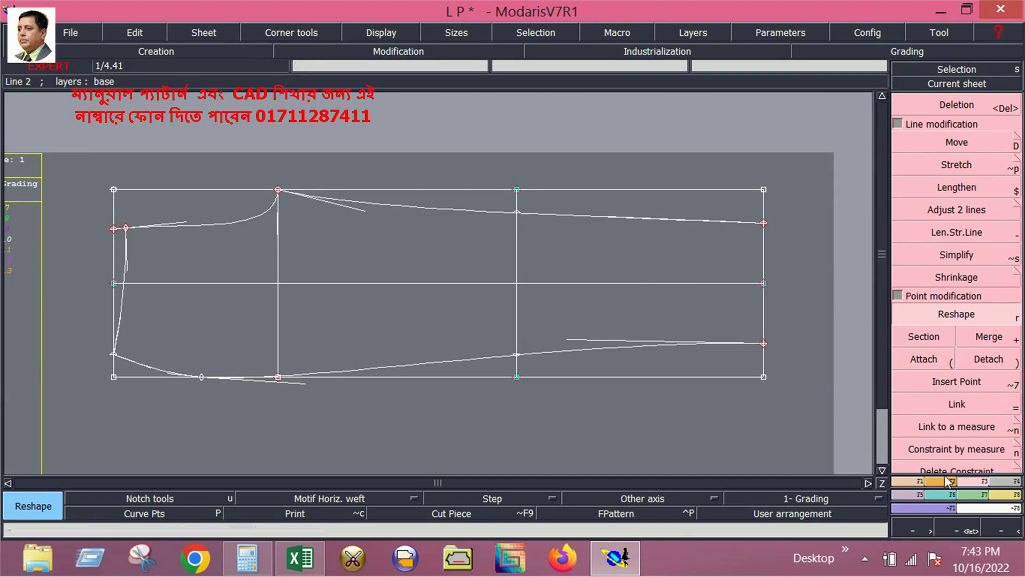
click(907, 482)
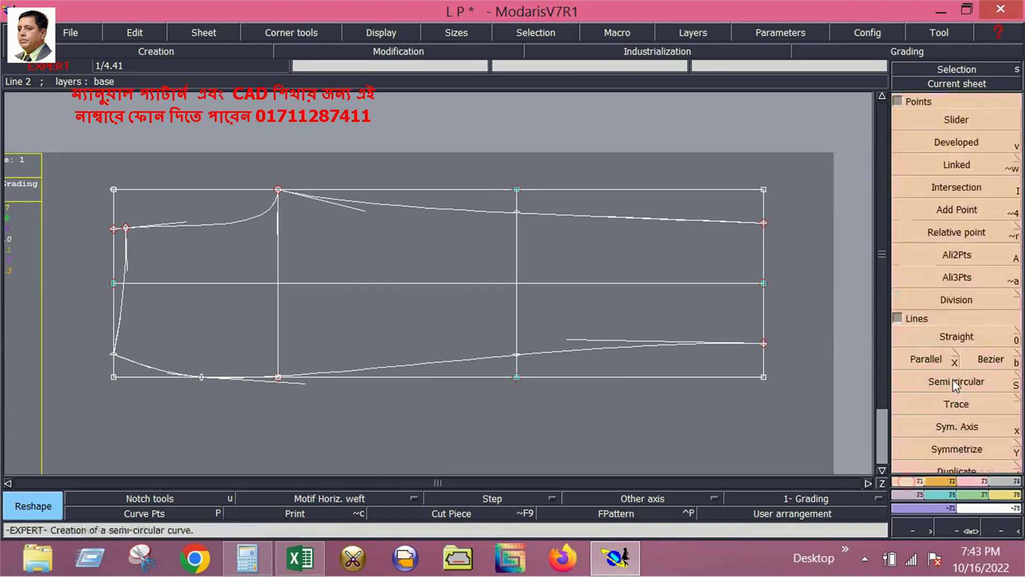
Step: Offset a line above the top leg line and draw a Bezier from its left end to the new left point
click(916, 359)
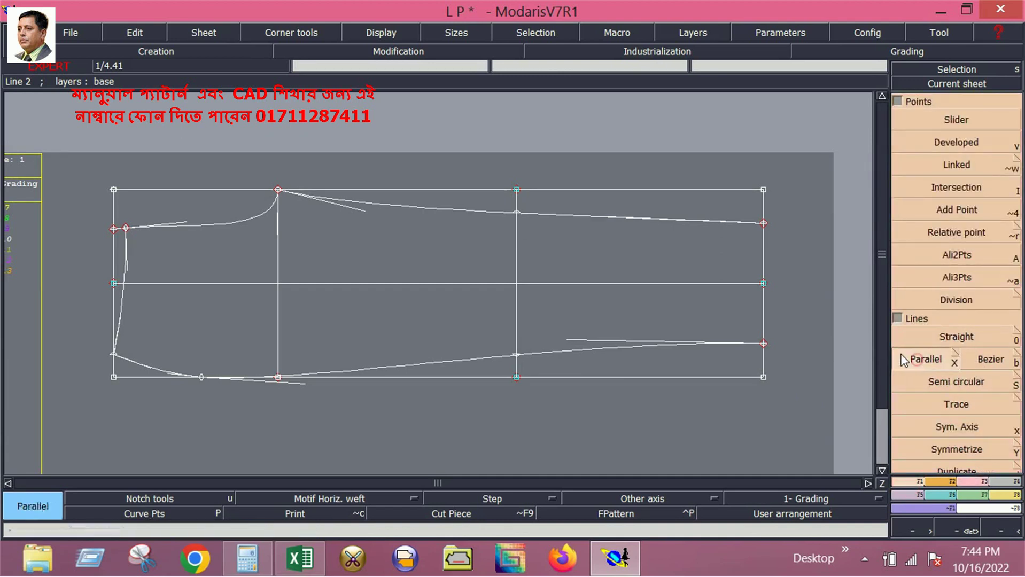
click(571, 216)
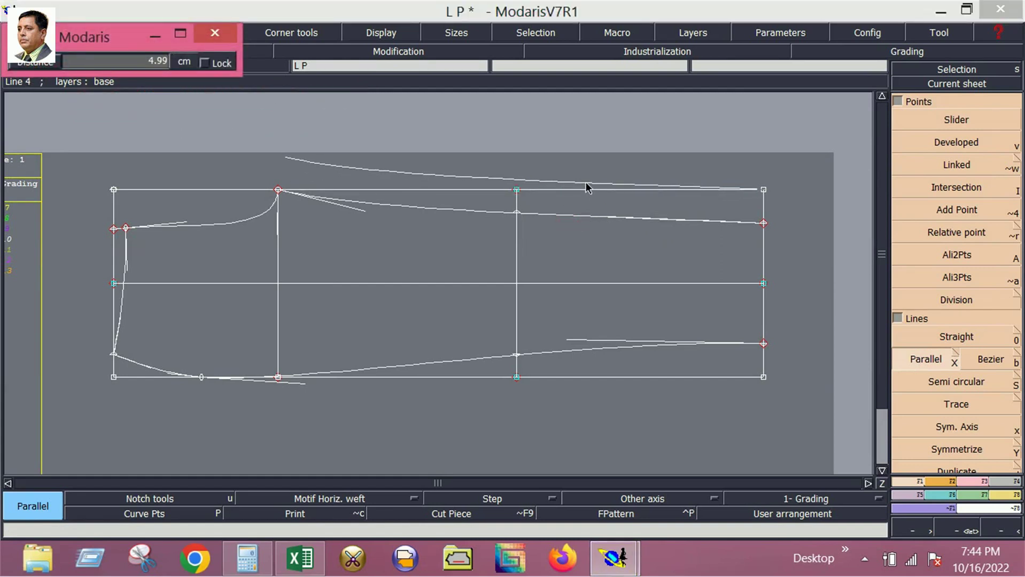
click(586, 187)
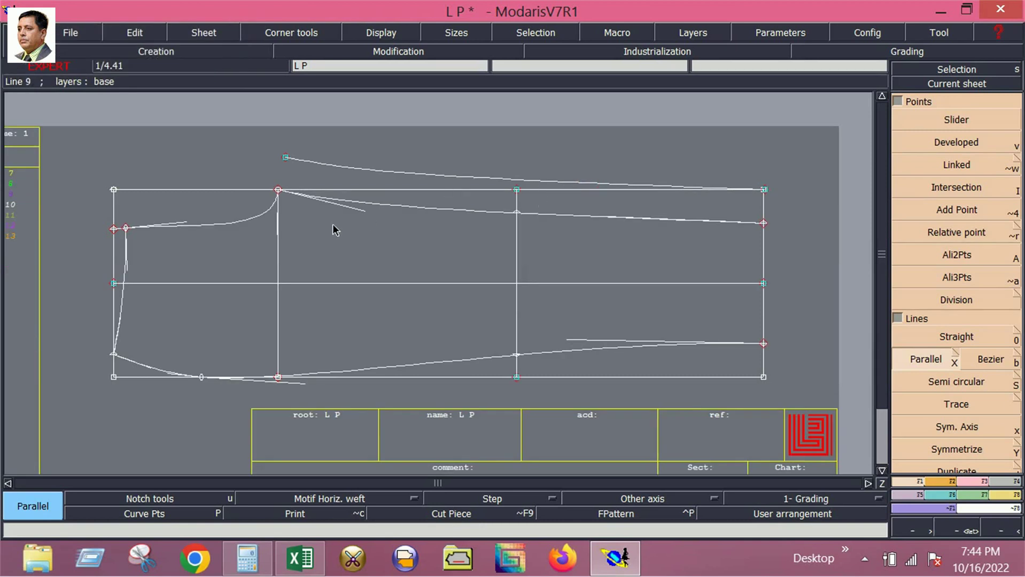
click(982, 359)
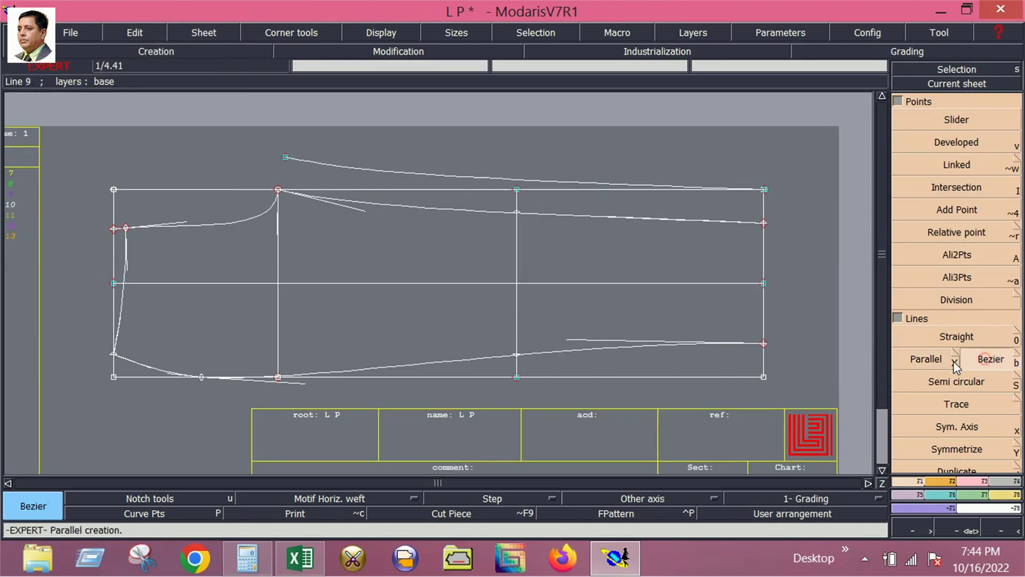
click(286, 158)
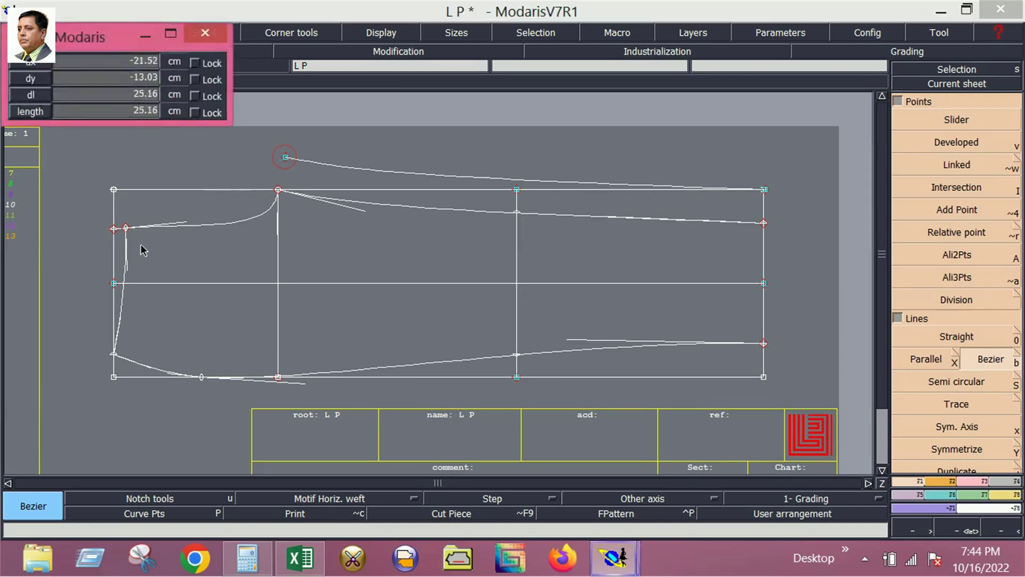
click(94, 237)
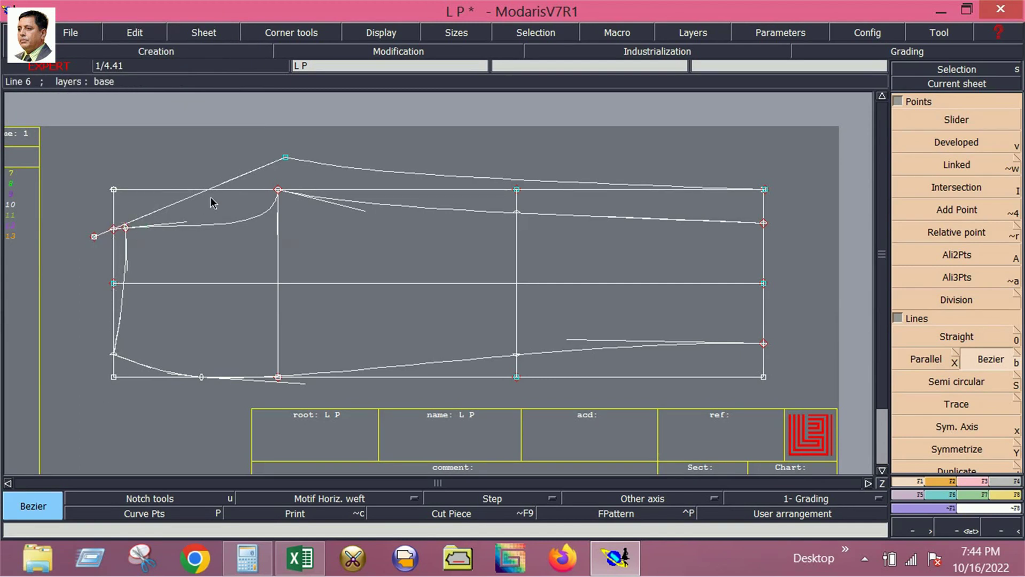
Step: Reshape the upper rise curve and crotch curve so they sweep smoothly into the crotch point
click(984, 482)
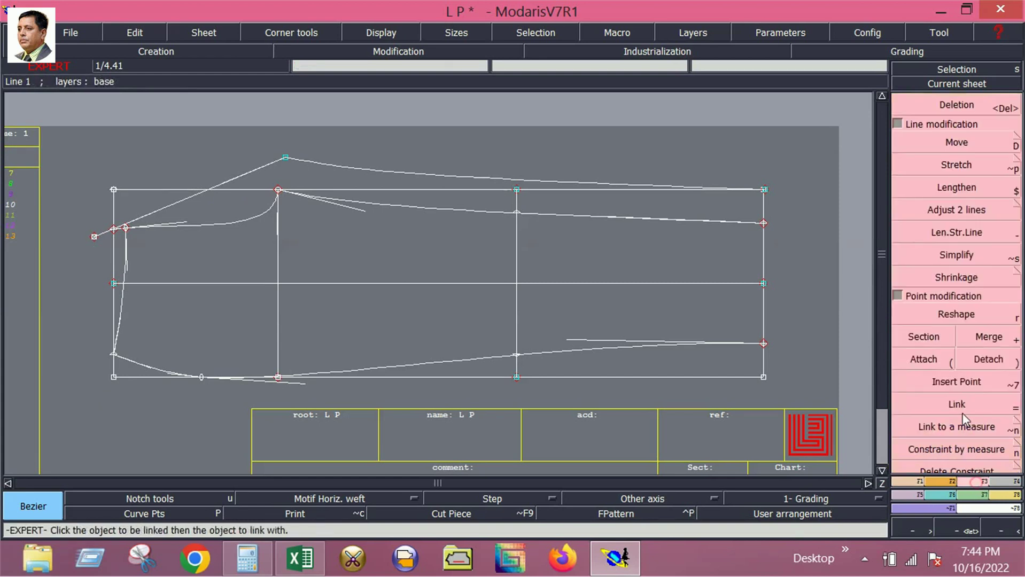
click(956, 315)
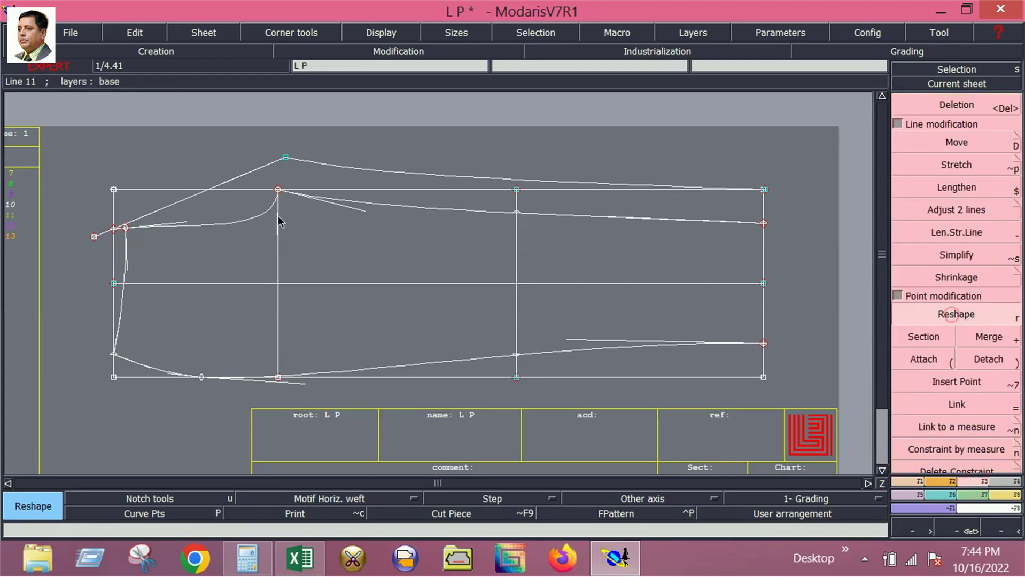
click(226, 182)
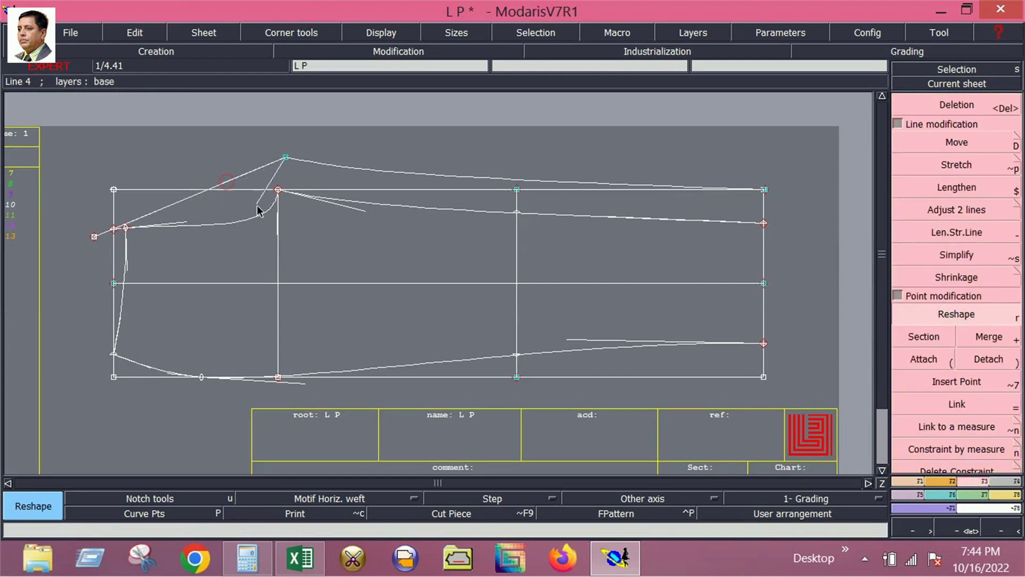
click(282, 251)
click(167, 227)
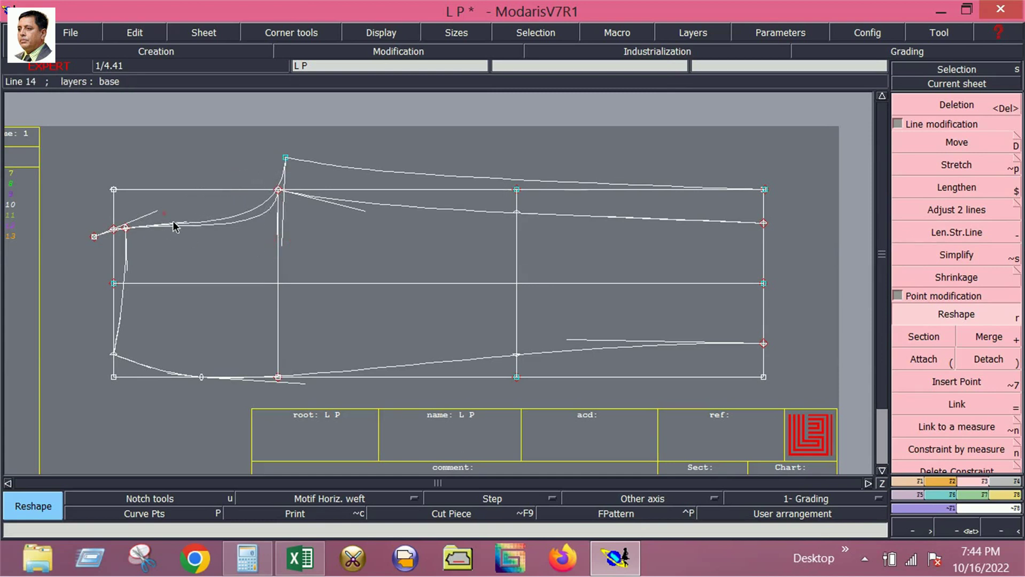
click(175, 227)
click(179, 230)
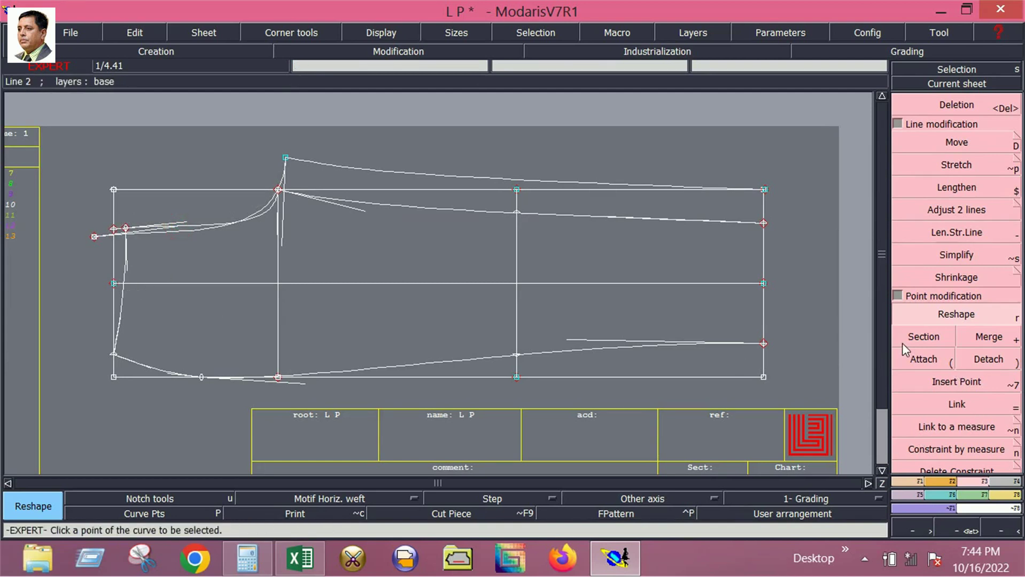
Step: Draw Bezier curves from the left end point to the lower-left corner, then along the bottom
click(904, 483)
click(982, 359)
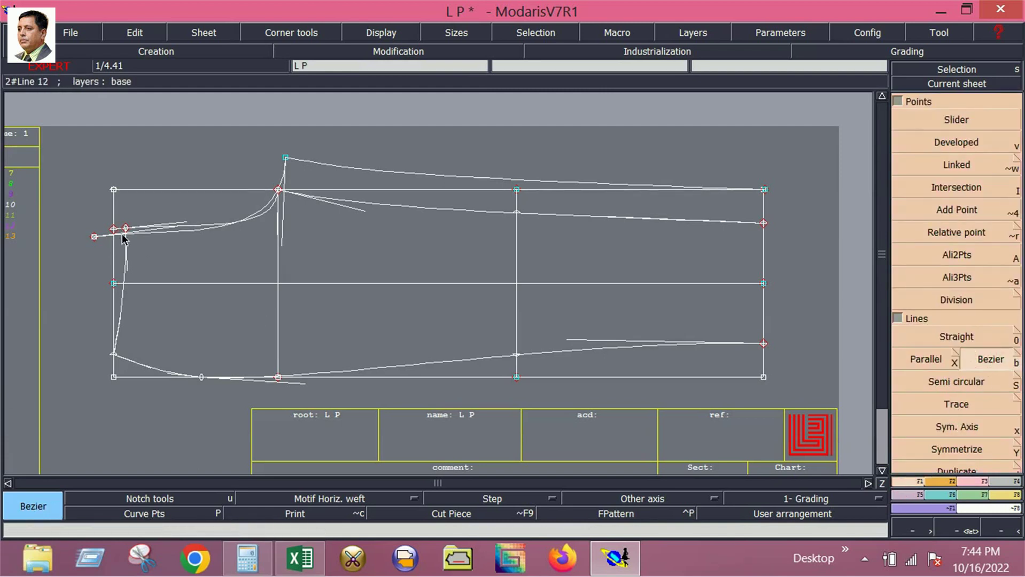
click(94, 237)
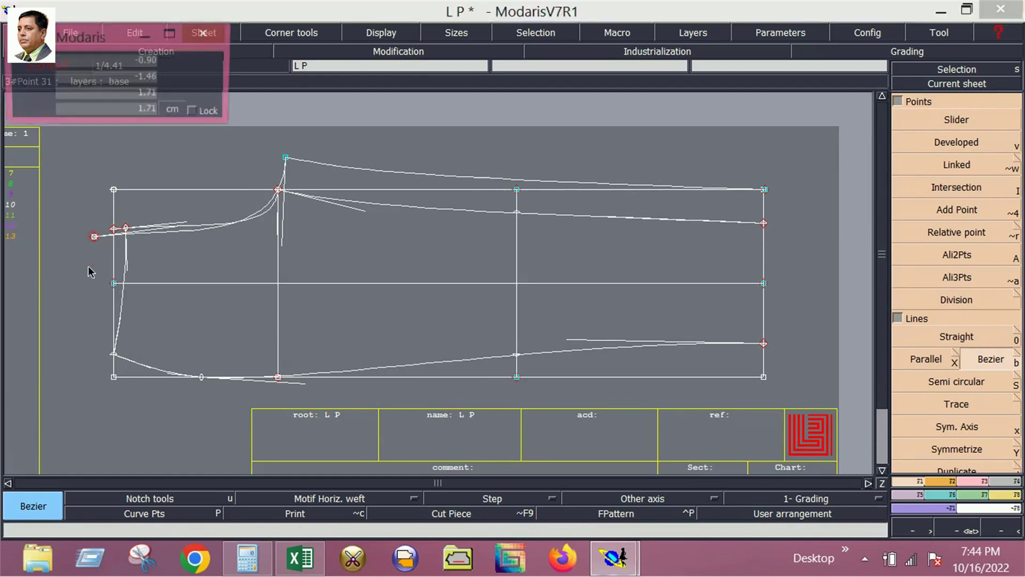
click(113, 370)
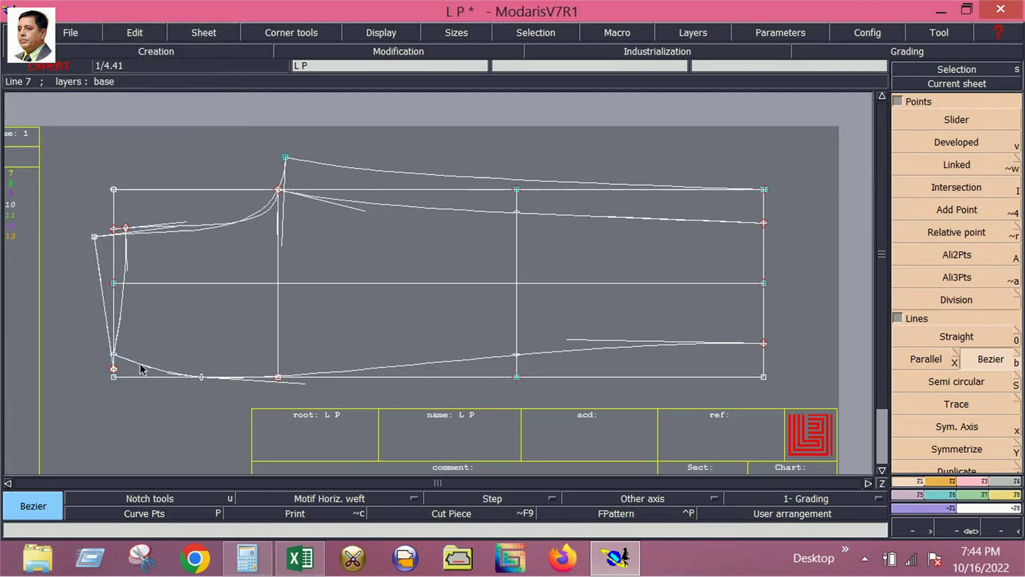
click(113, 370)
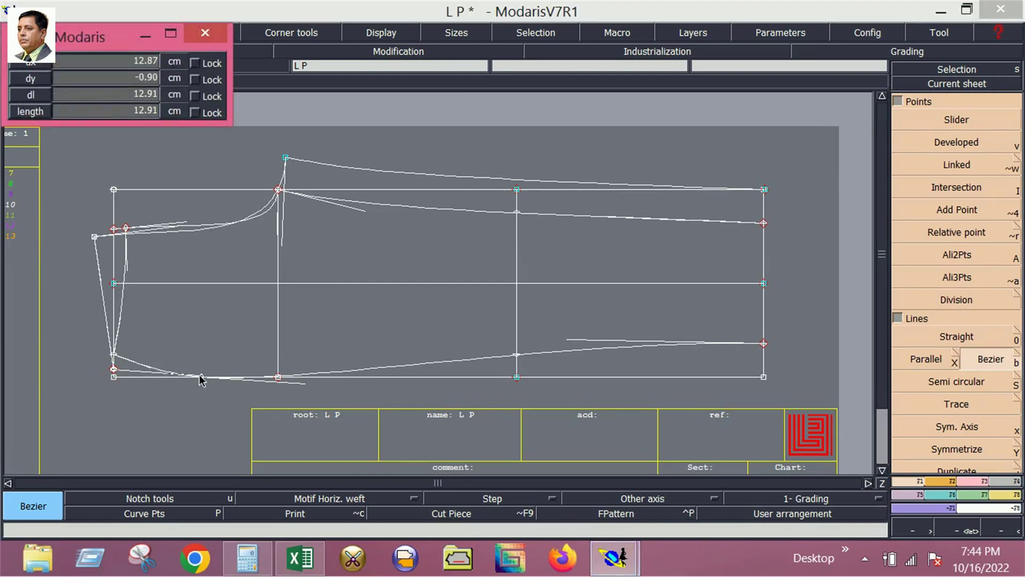
click(201, 377)
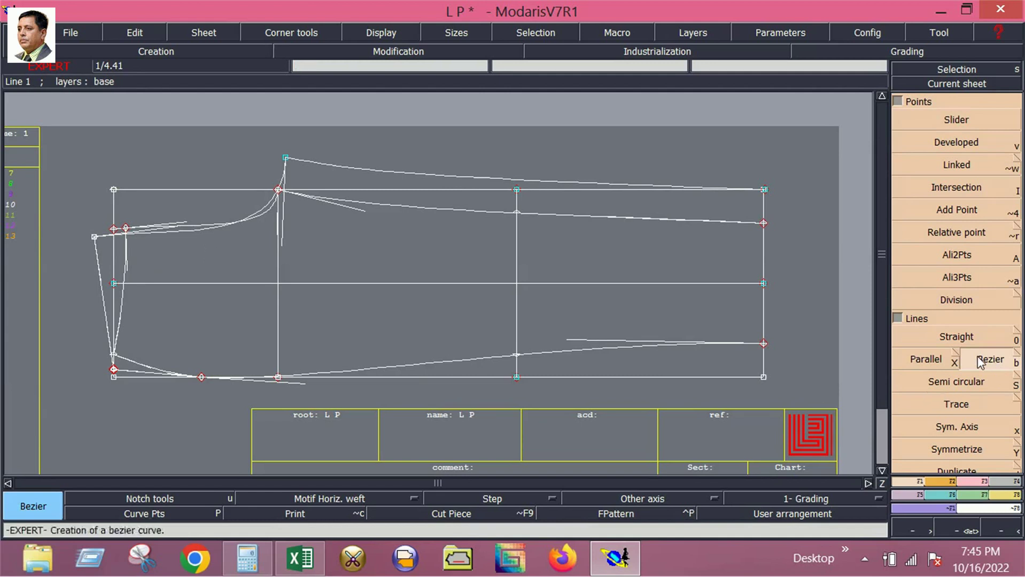
Step: Draw a near-vertical Bezier line inside the left edge down to the bottom edge
click(928, 358)
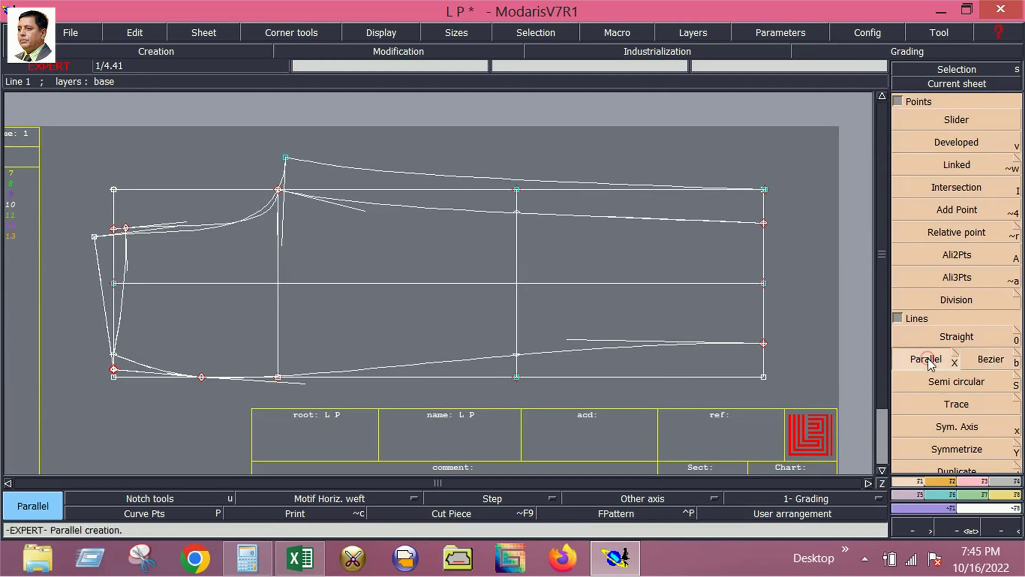
click(993, 364)
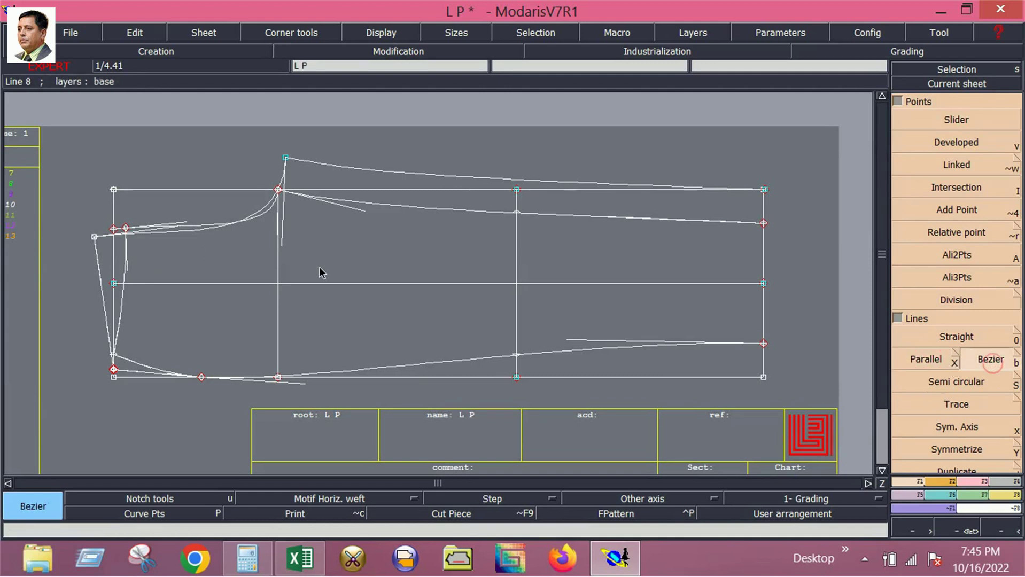
click(138, 235)
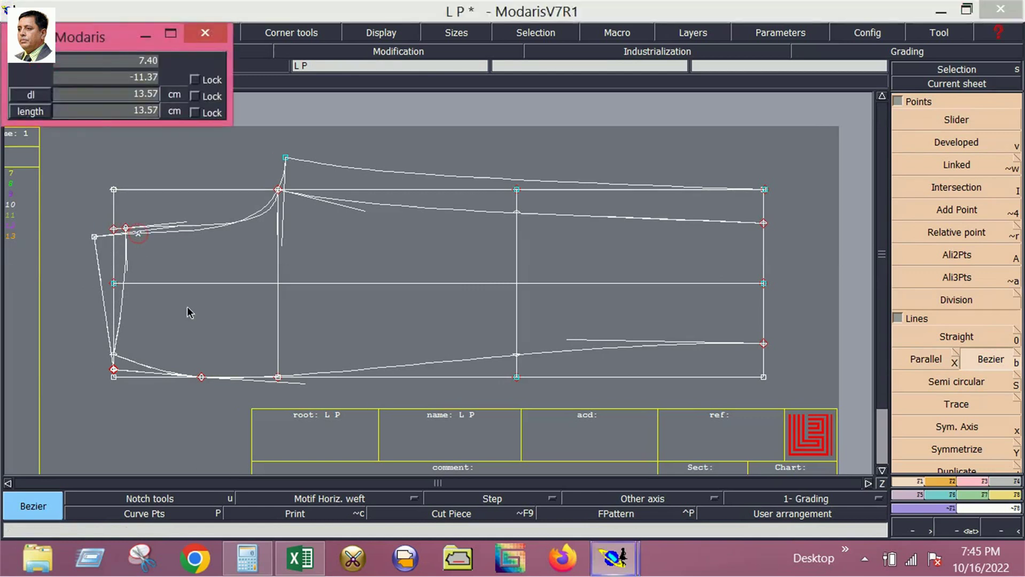
click(135, 373)
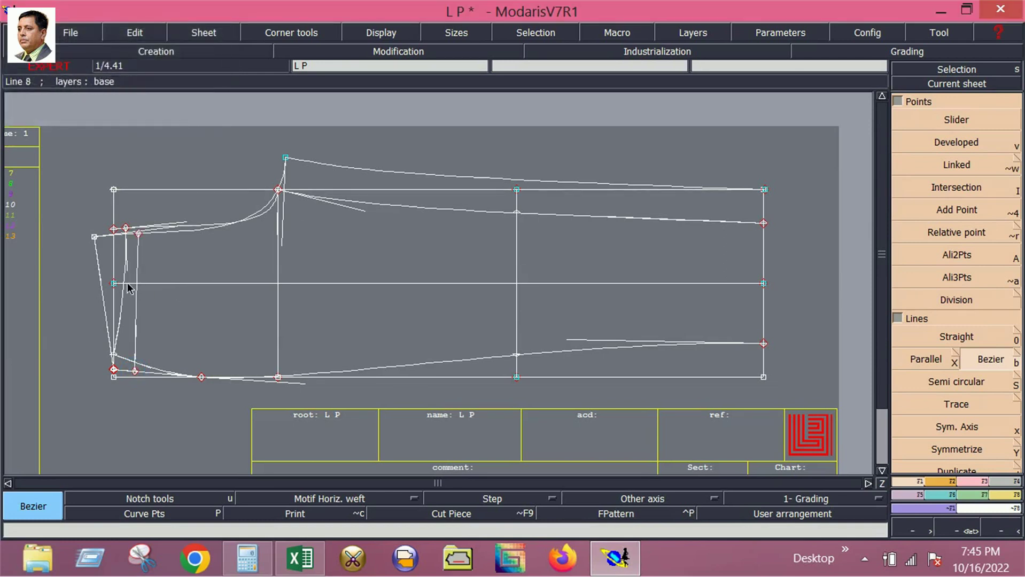
Step: Extract the trouser front as a seam piece by selecting its top, crotch, left and bottom boundaries
click(1004, 480)
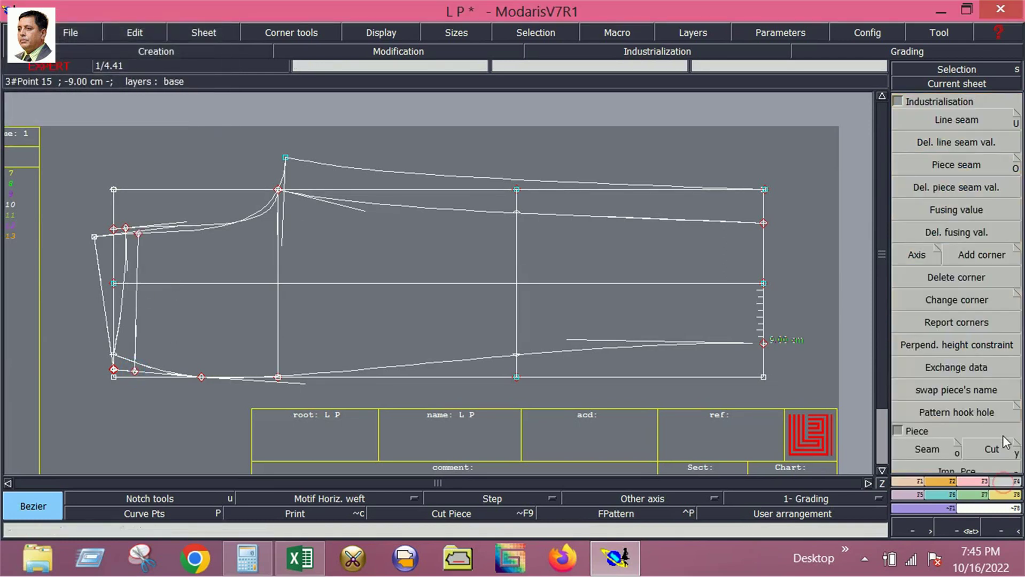
click(927, 449)
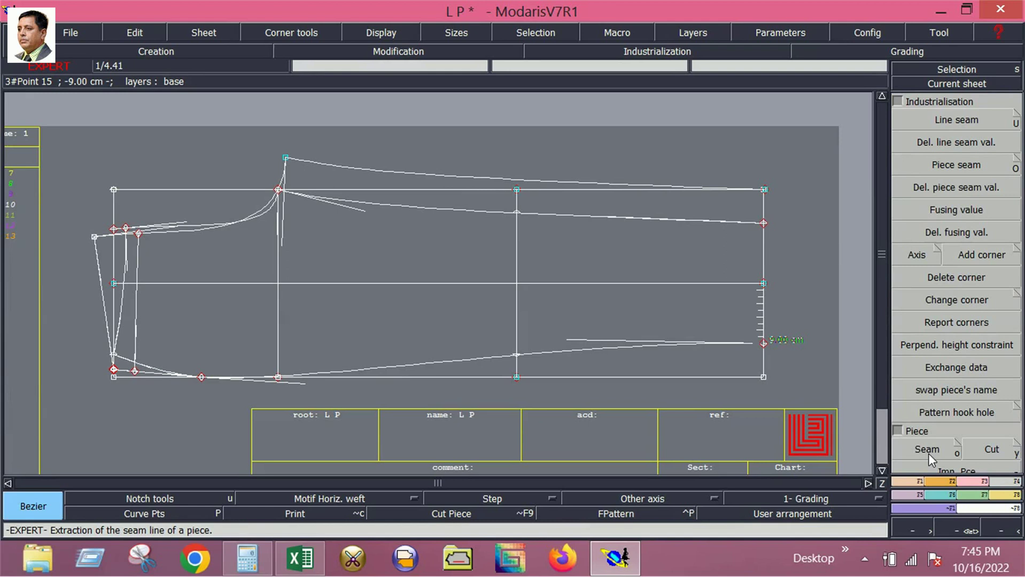
click(716, 268)
click(612, 212)
click(567, 188)
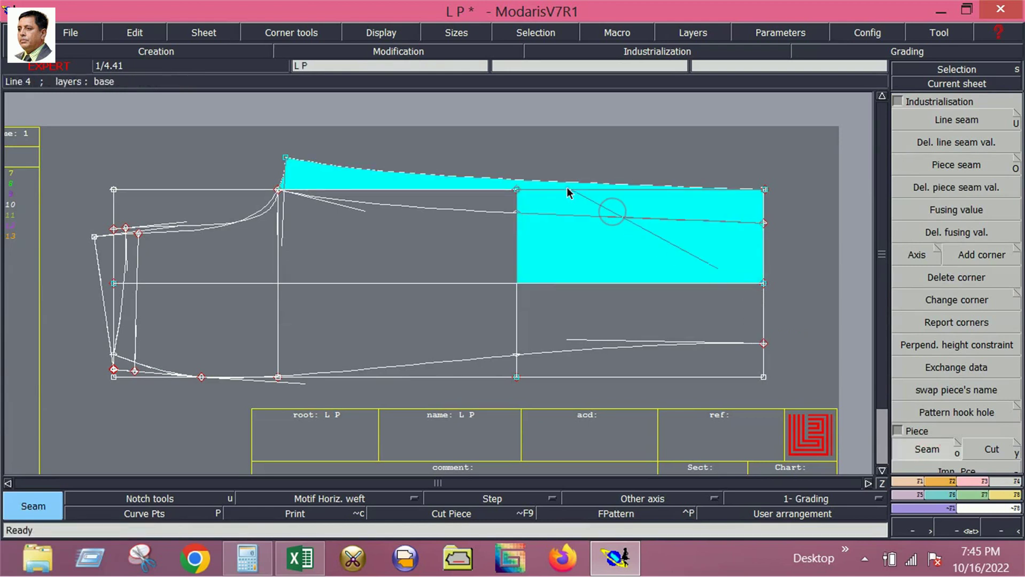
click(425, 193)
click(416, 194)
click(357, 231)
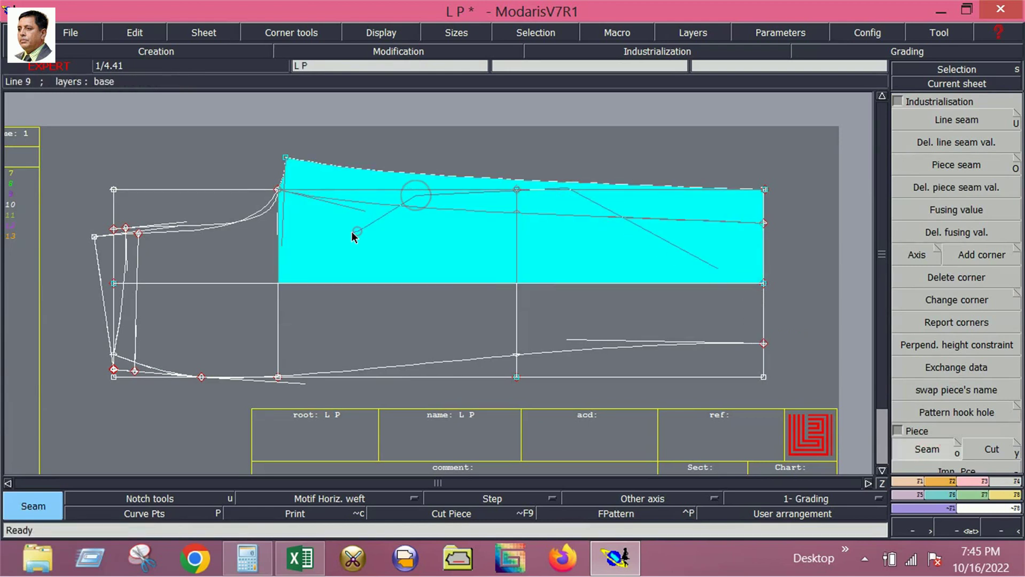
click(280, 231)
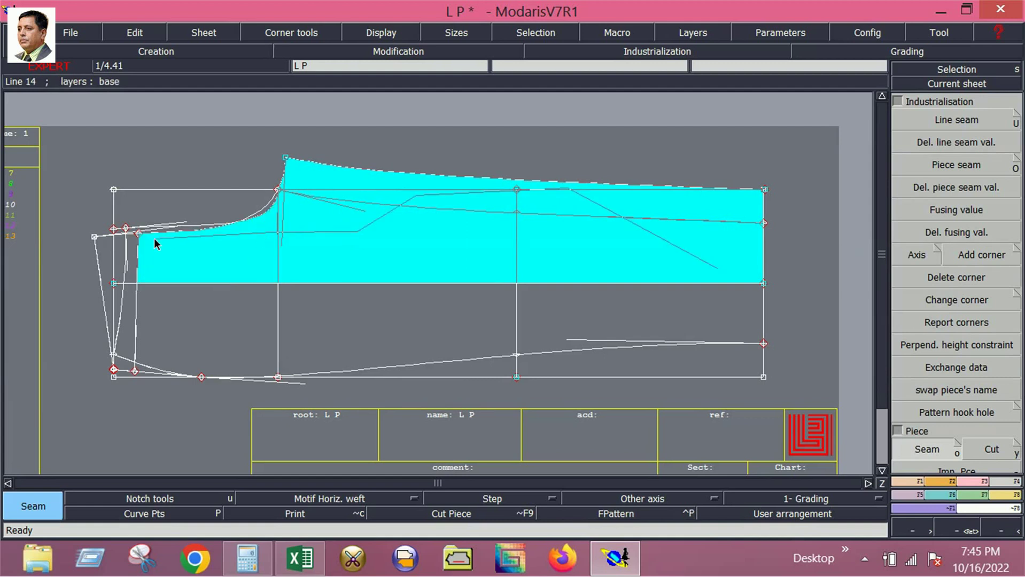
click(134, 285)
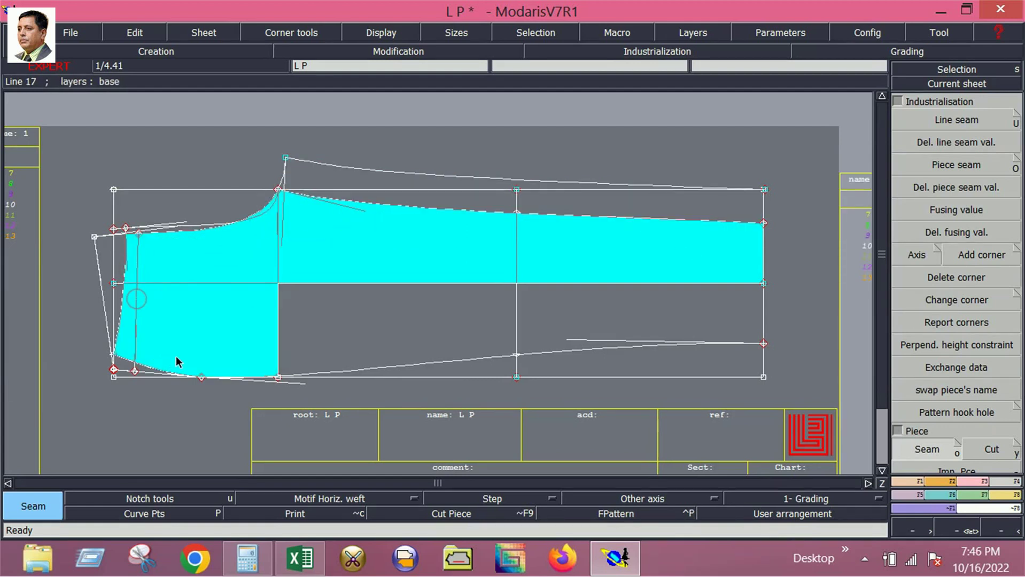
click(296, 346)
click(565, 335)
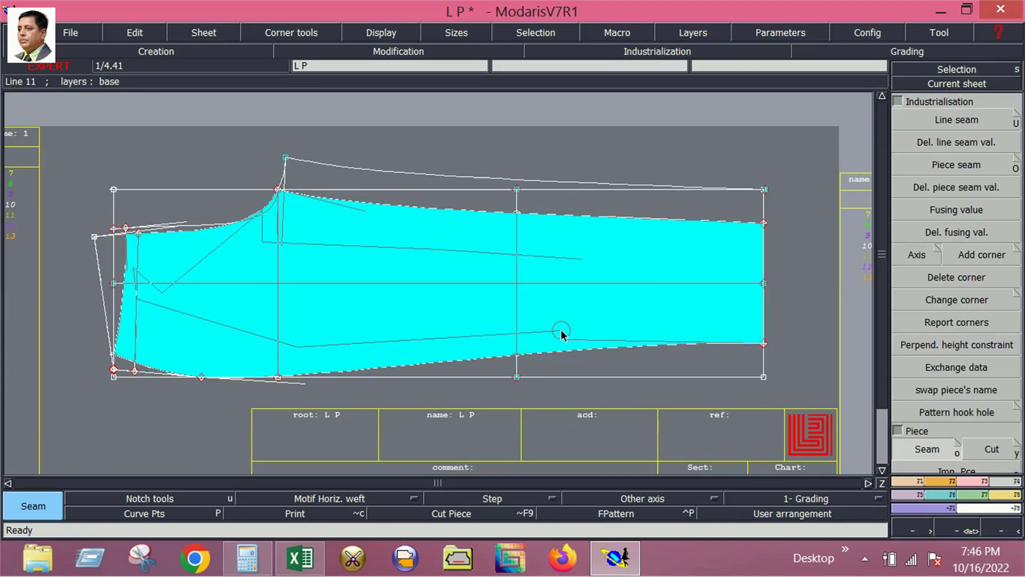
right_click(560, 330)
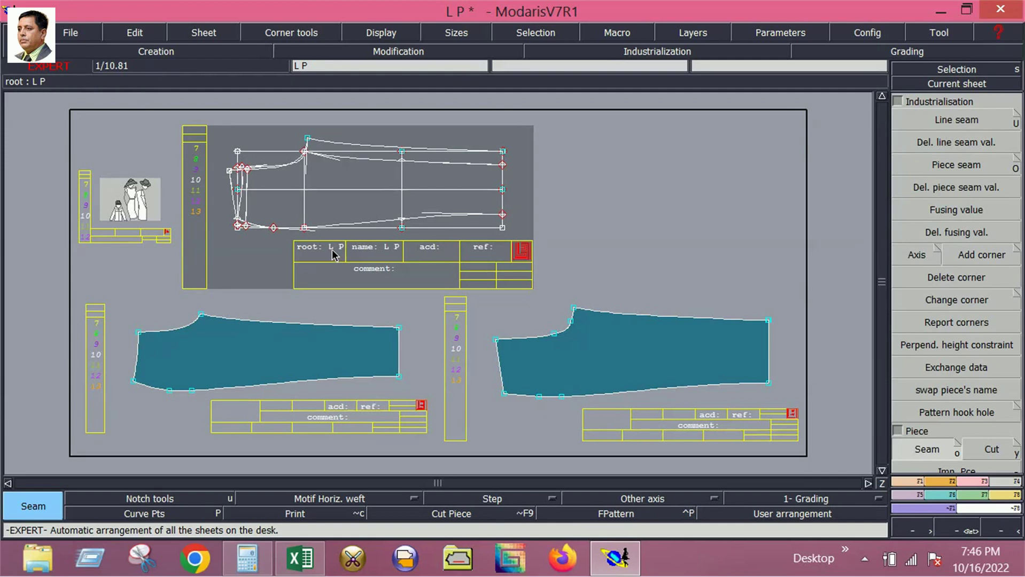
Step: Review the Excel measurements, then extract an enclosed area as a seam piece and recentre the draft
click(300, 558)
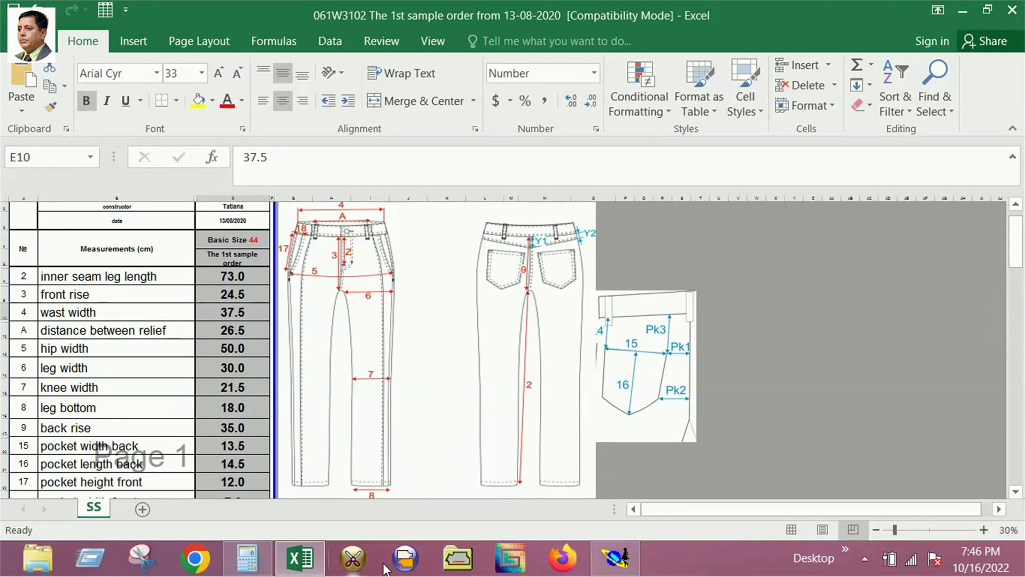
click(597, 562)
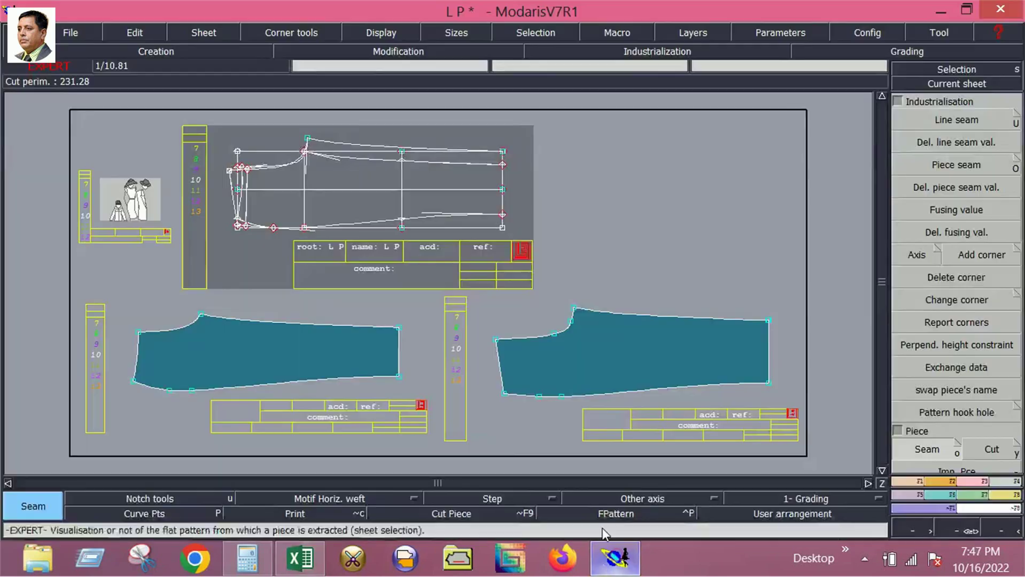
click(358, 182)
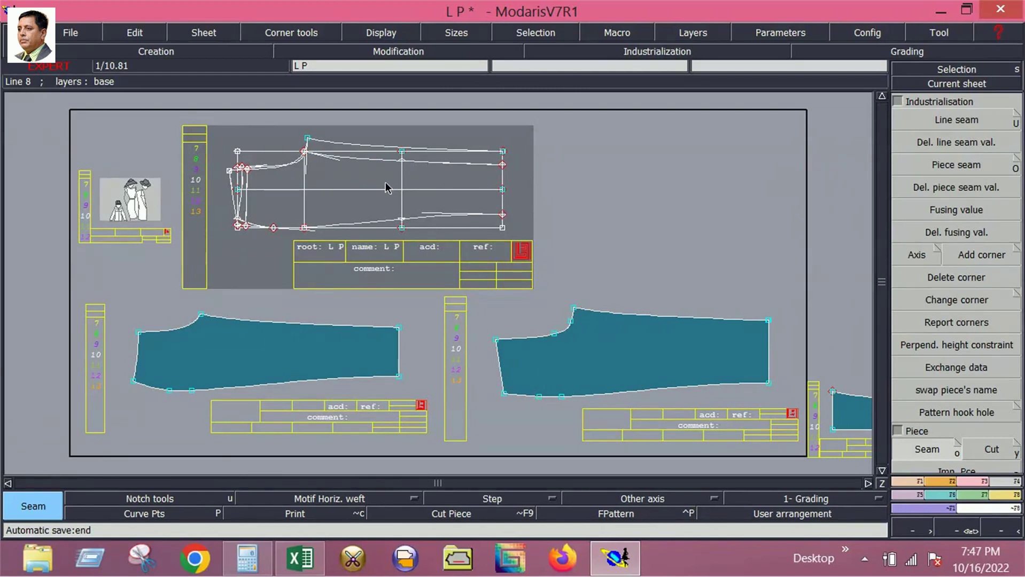
key(F2)
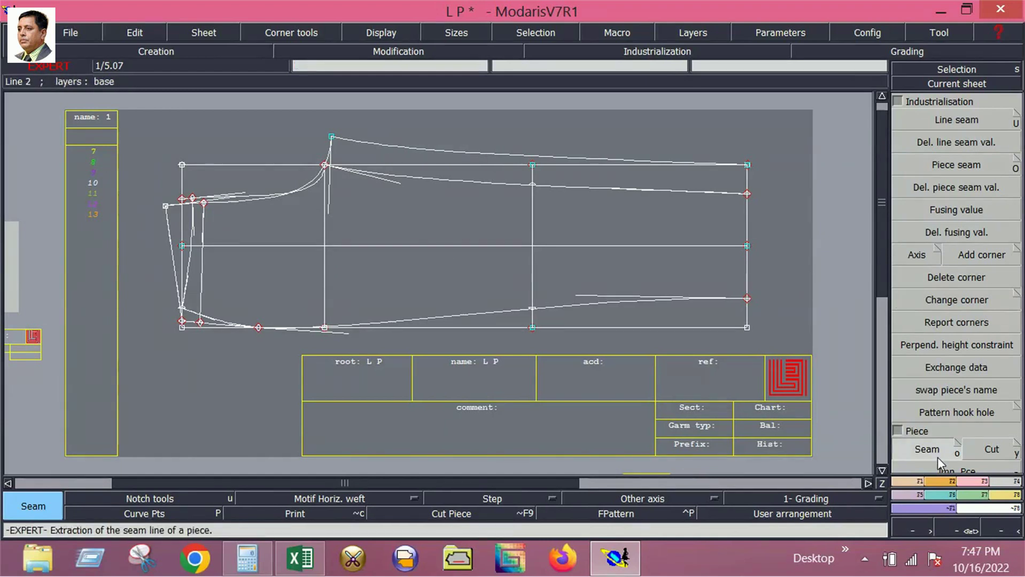
Step: Begin a parallel copy of the lower curve and bring up the Excel measurement sheet
click(970, 482)
click(912, 481)
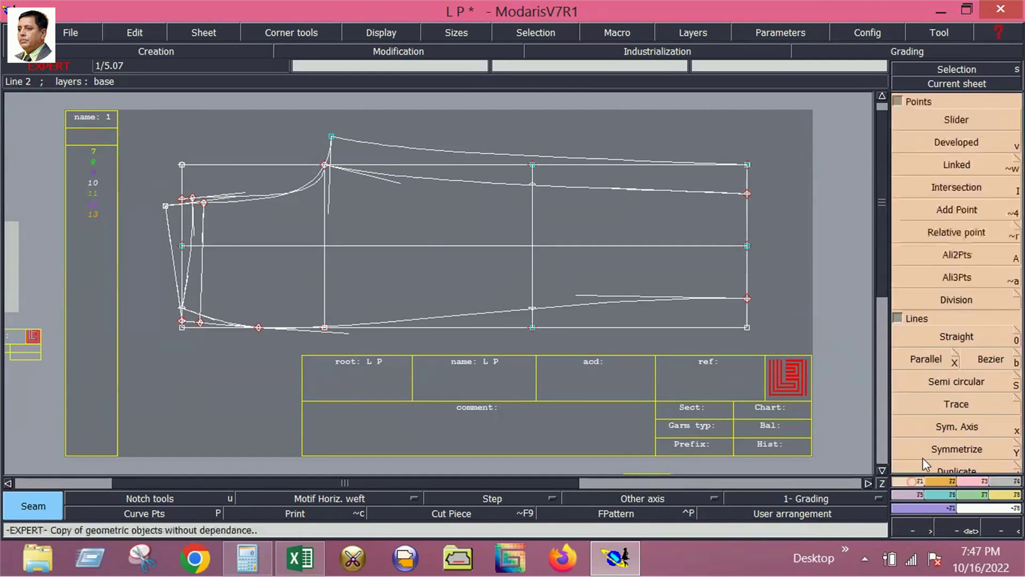
click(928, 361)
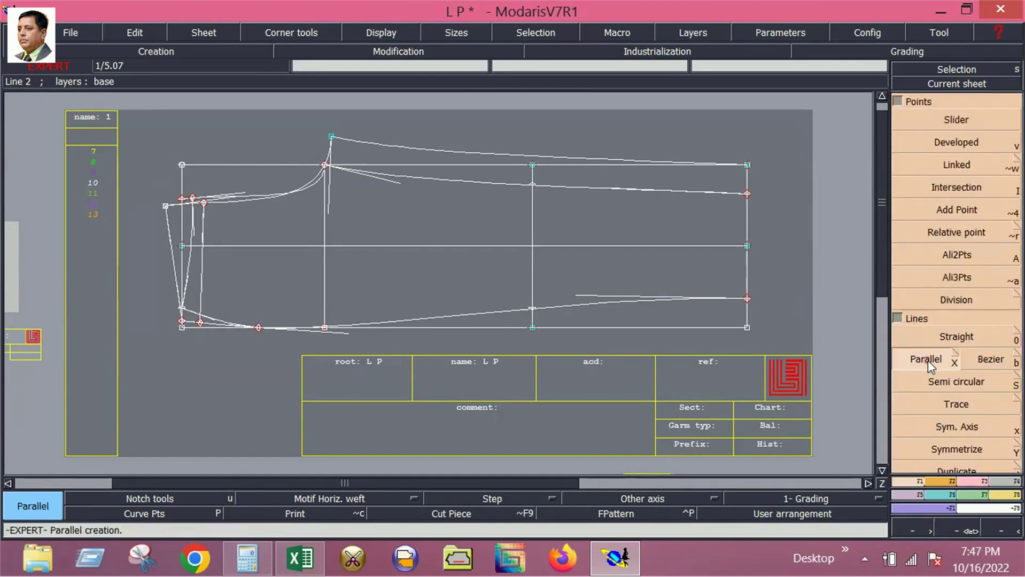
click(567, 305)
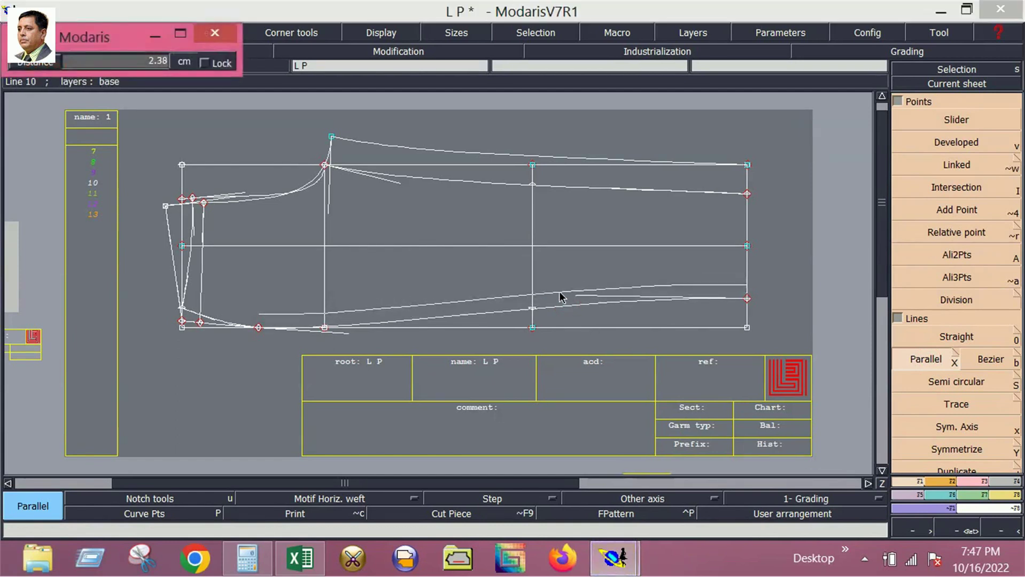
click(300, 558)
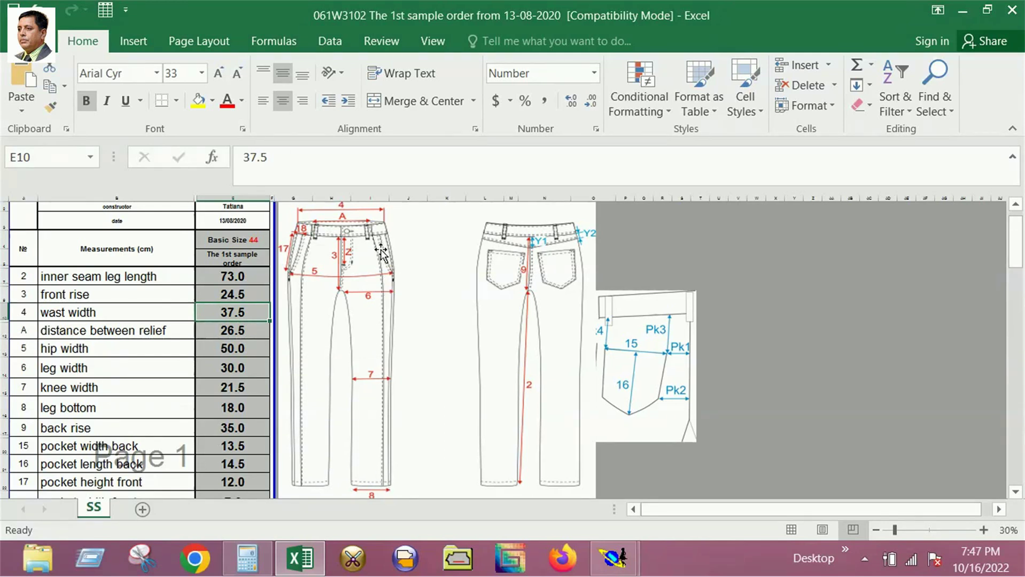
Step: Back in Modaris, offset the lower-left line by a parallel distance of 4
click(613, 557)
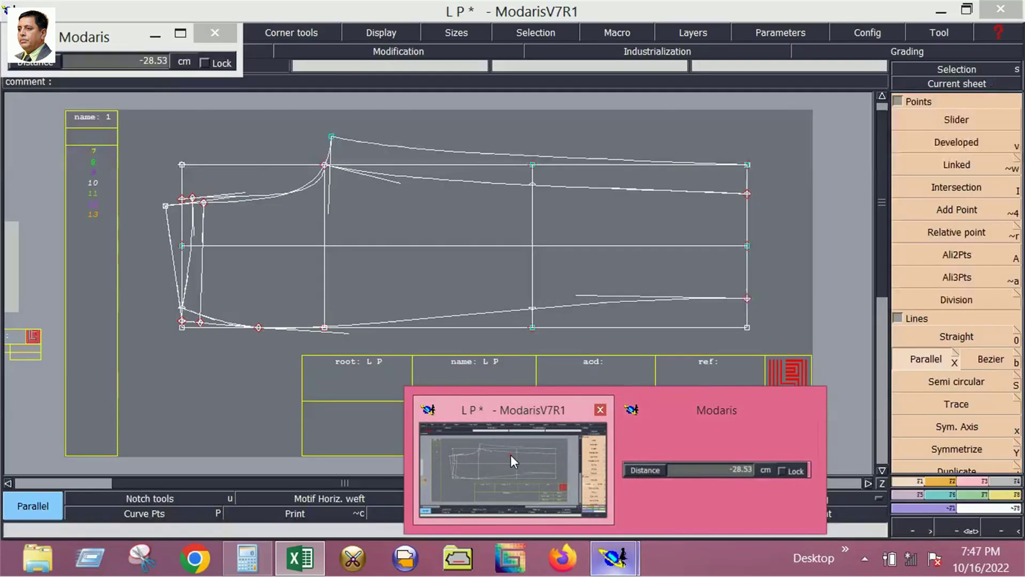
click(510, 455)
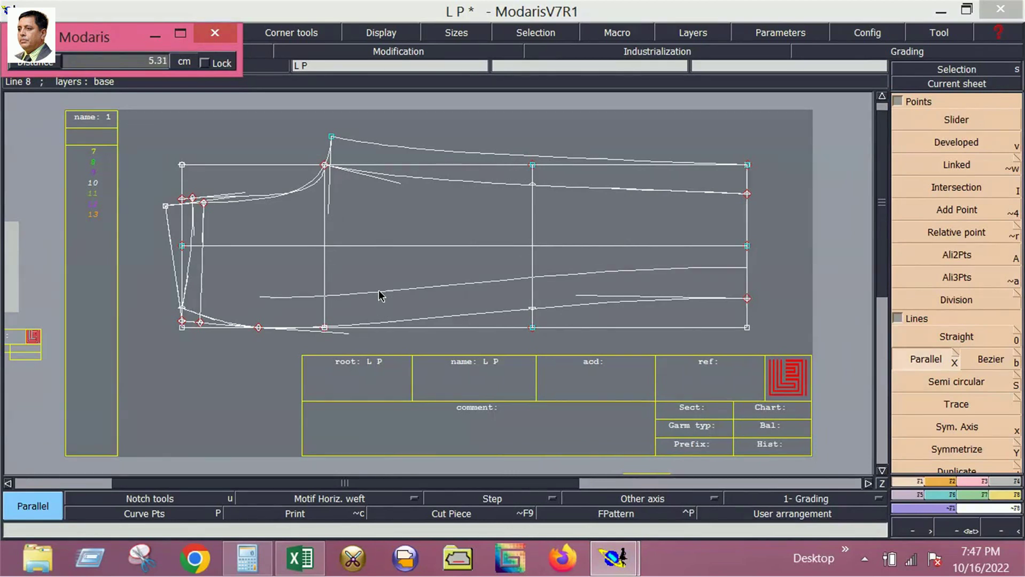
click(136, 59)
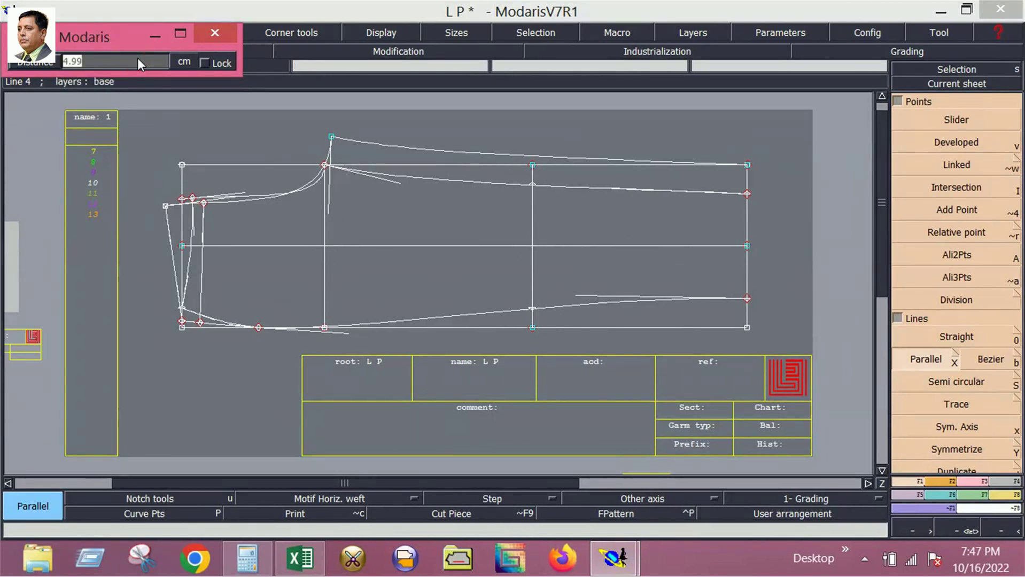
text(4)
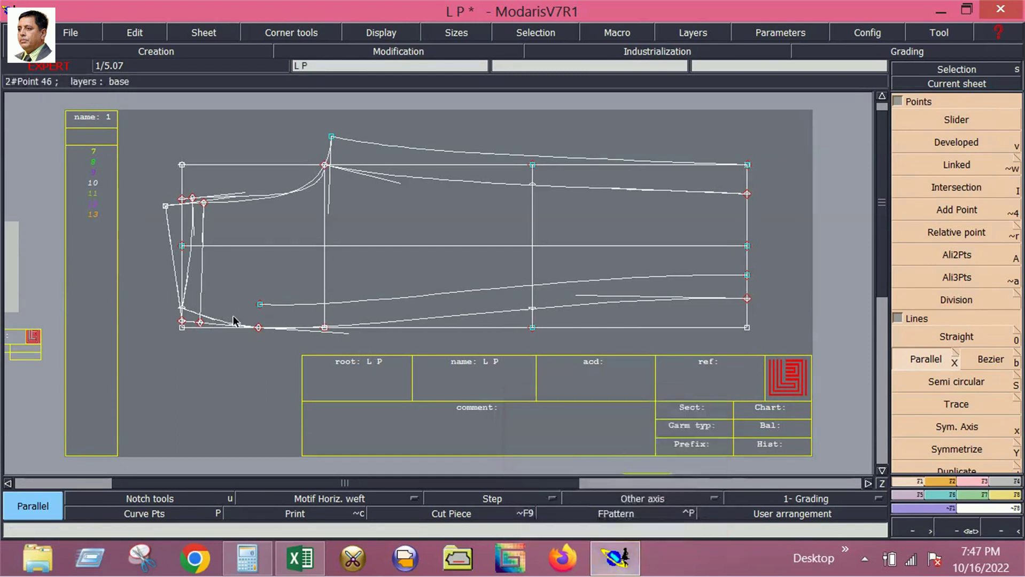
click(217, 323)
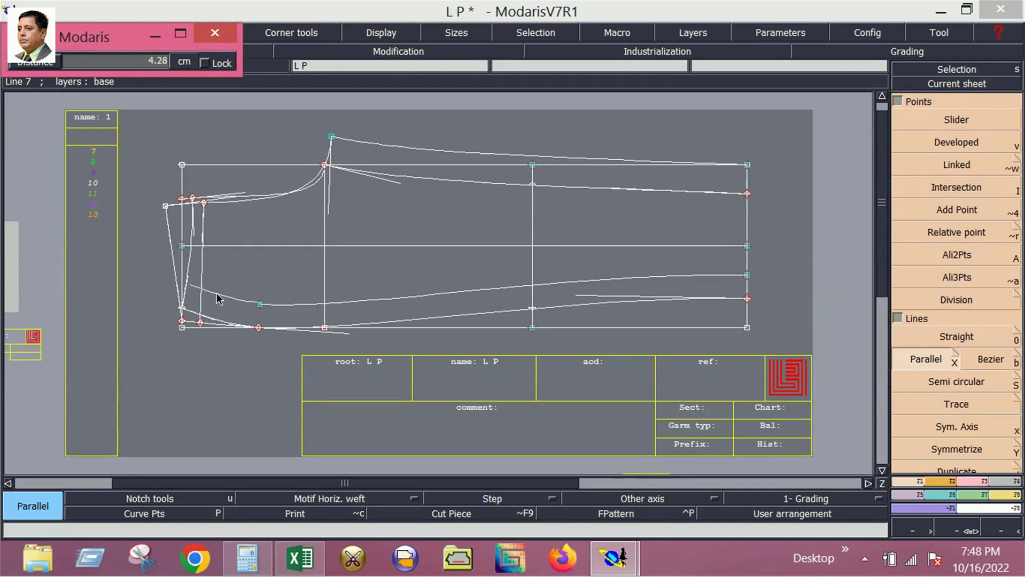
click(217, 298)
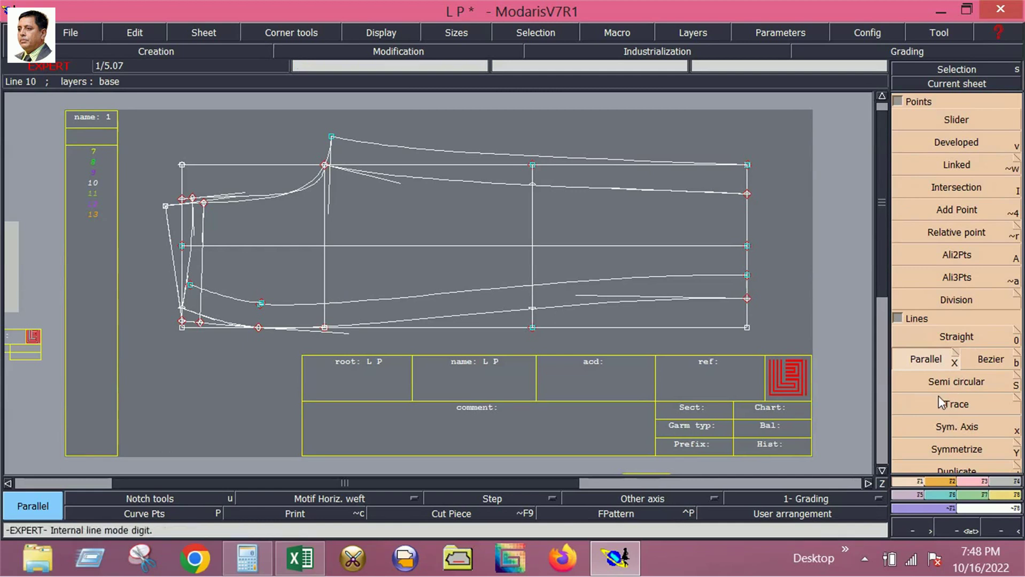
Step: Place two developed points, one on the side curve and one on the bottom curve
click(988, 360)
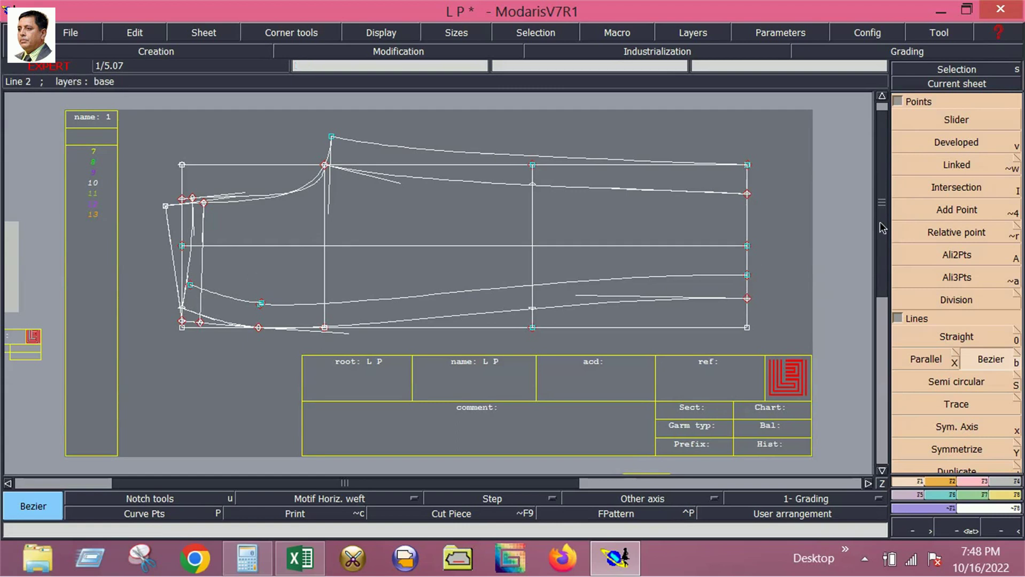
click(965, 142)
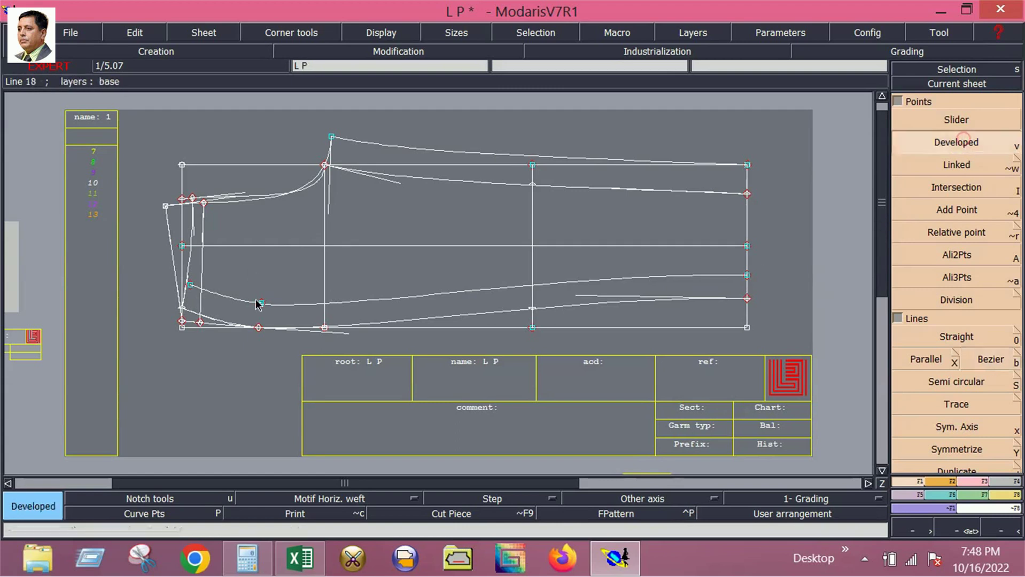
click(183, 312)
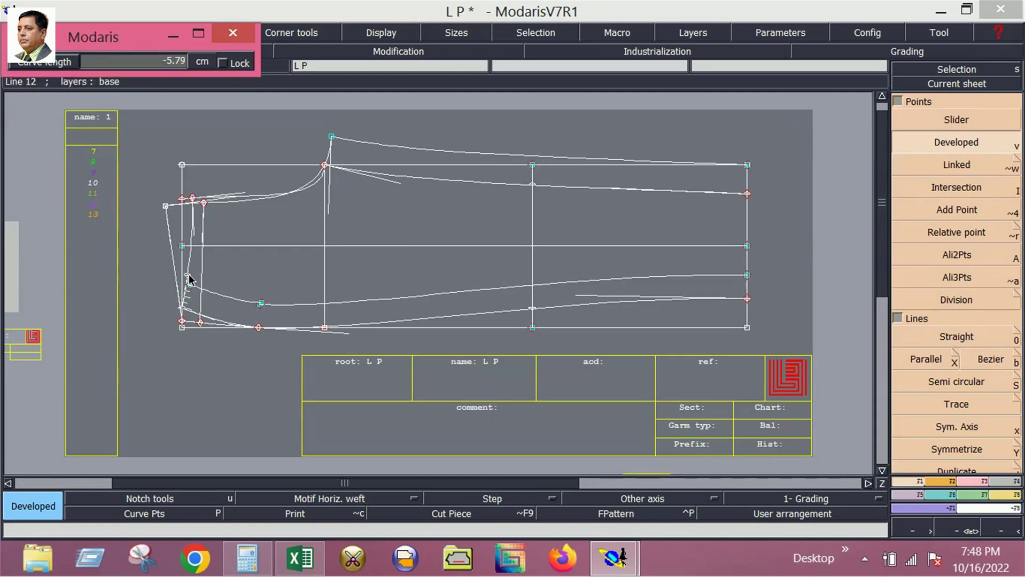
click(191, 279)
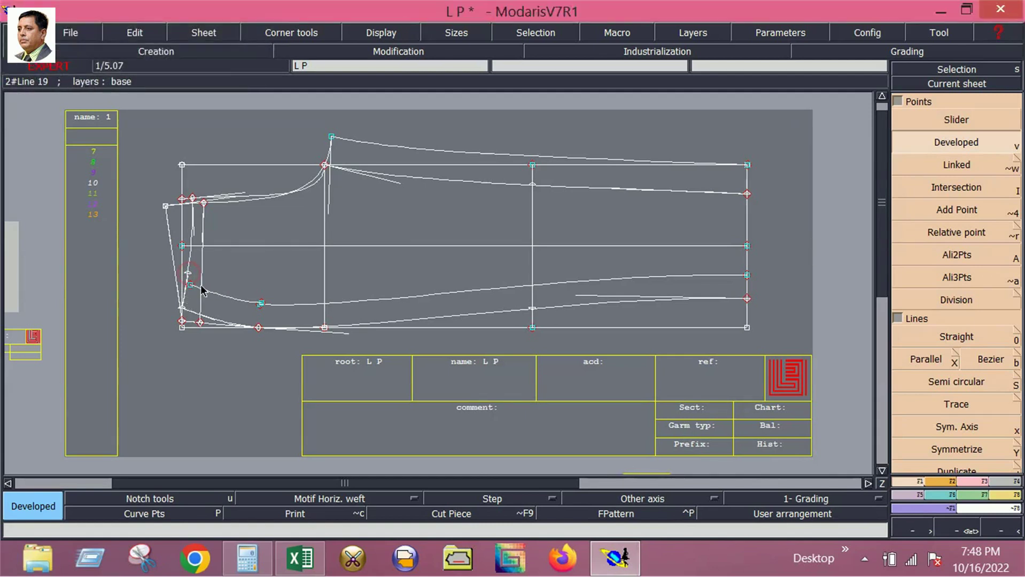
click(182, 307)
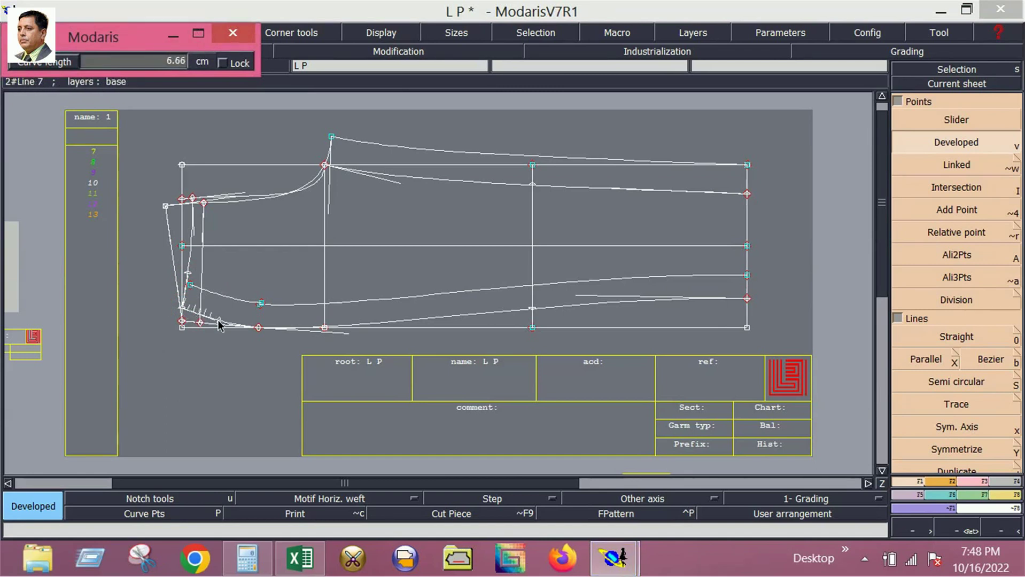
click(263, 327)
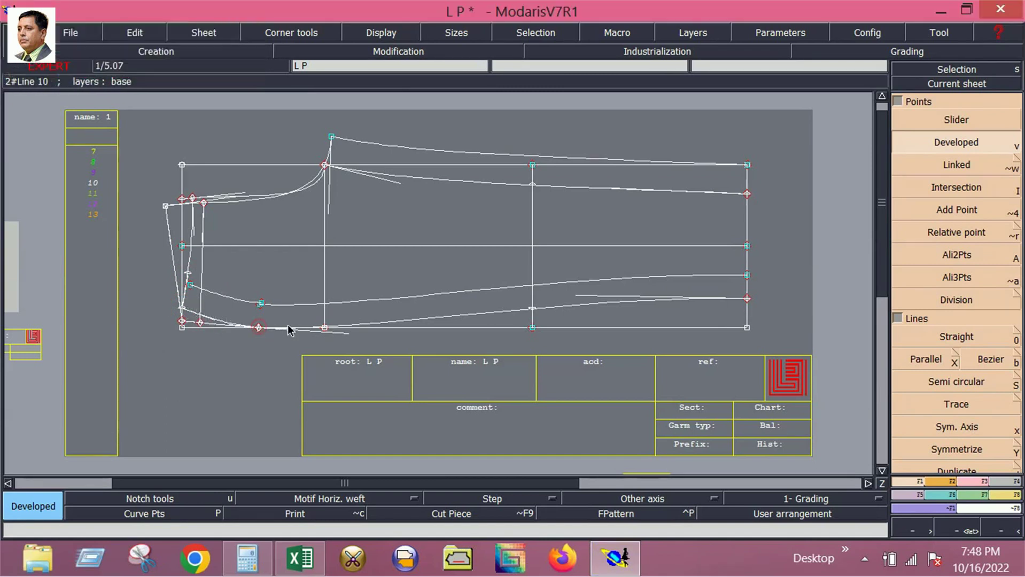
Step: Draw a Bezier pocket line joining the two measured points, checking the Excel measurements
click(1003, 359)
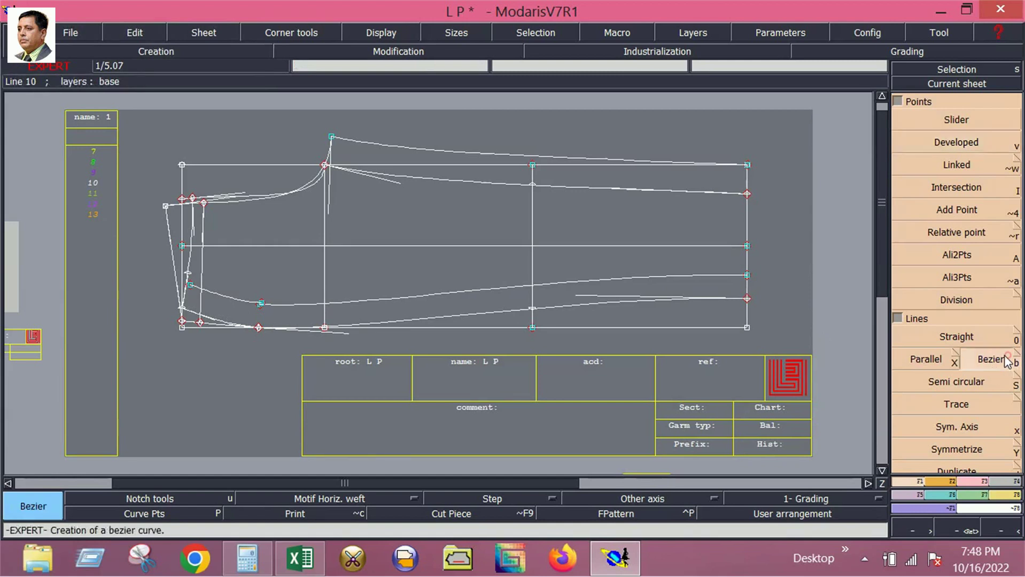
click(187, 282)
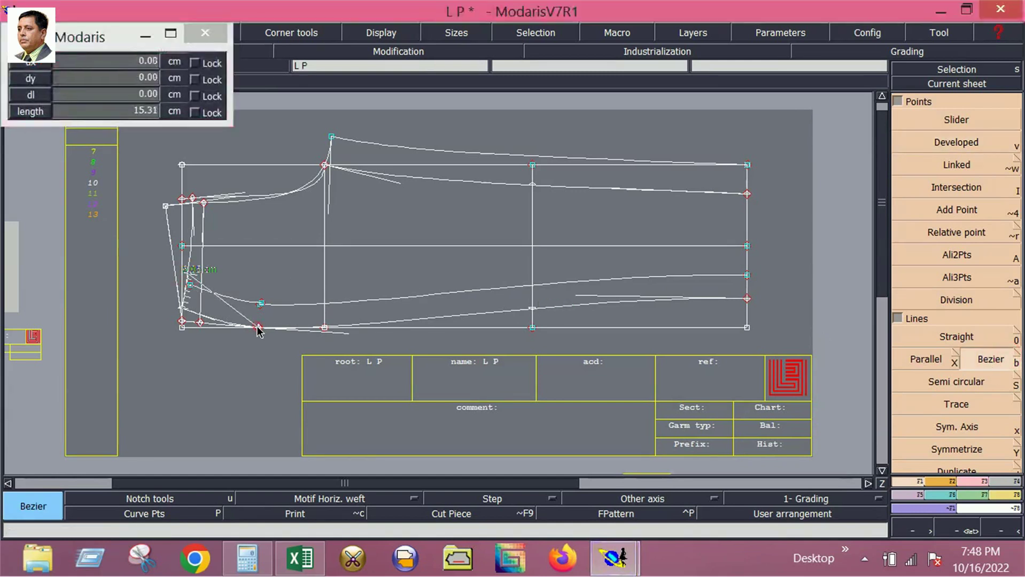
click(258, 329)
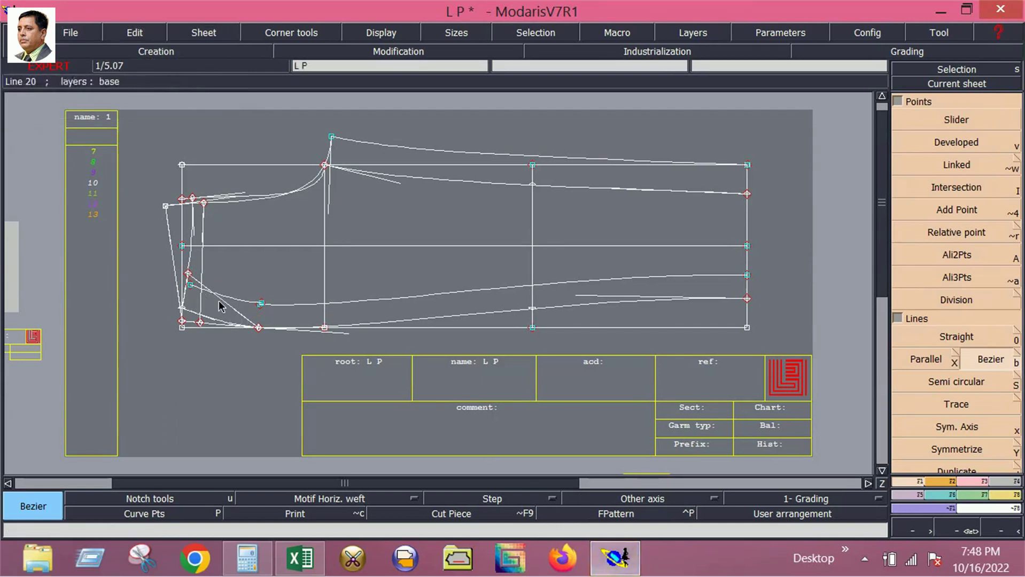
click(301, 559)
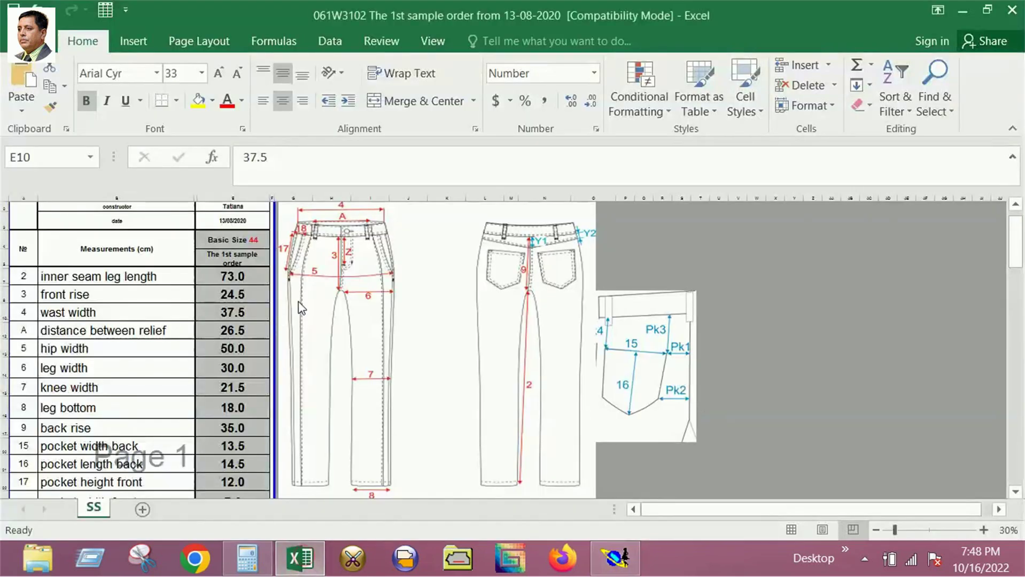
click(297, 568)
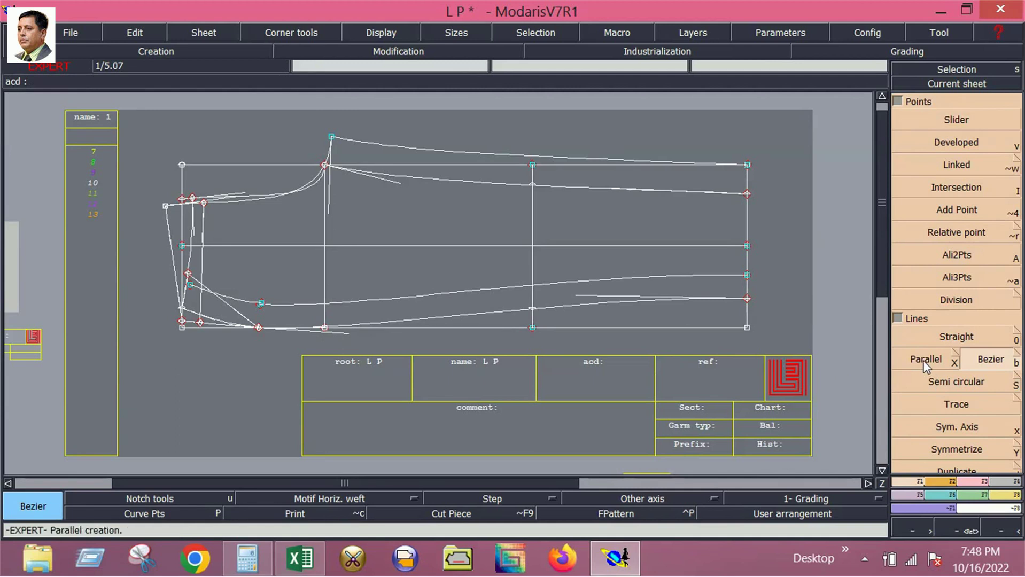
click(978, 481)
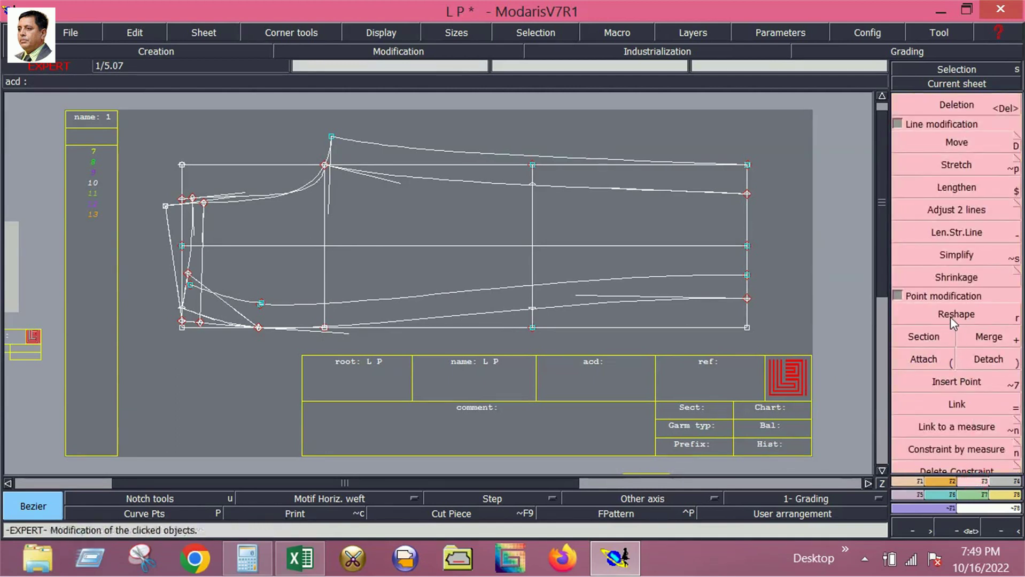
Step: Reshape the new pocket line into a gentle curve
click(950, 317)
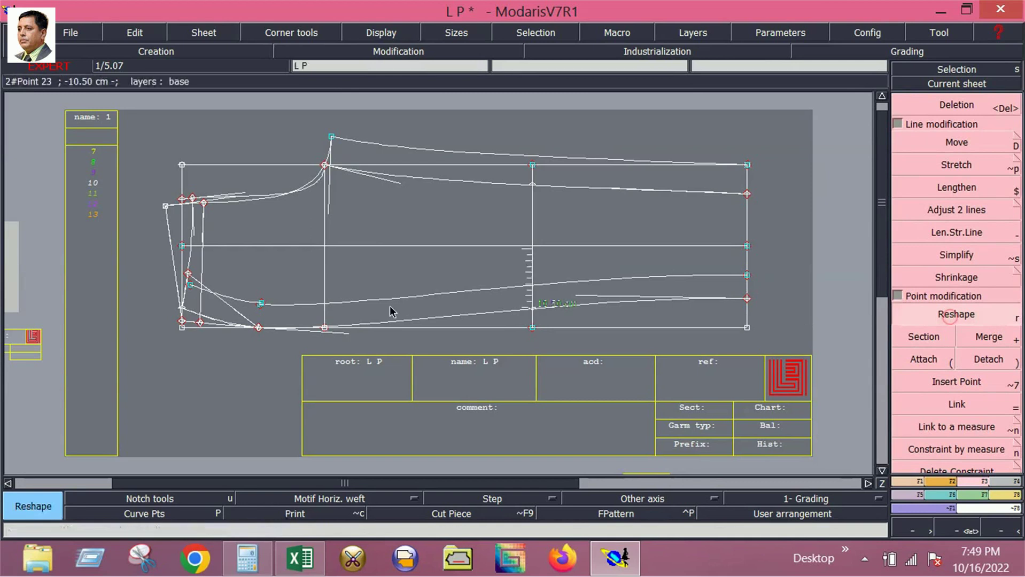
click(208, 290)
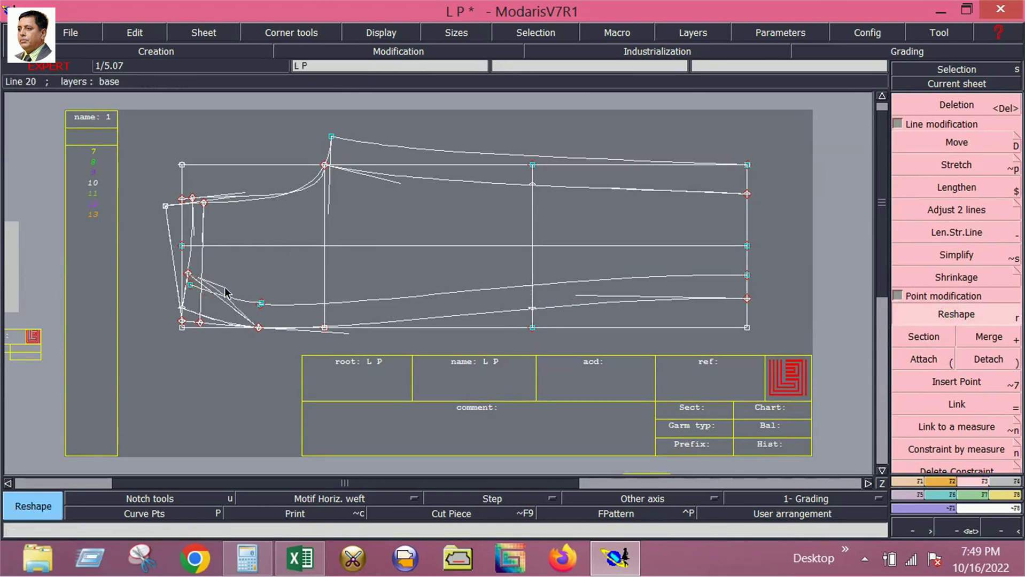
click(248, 313)
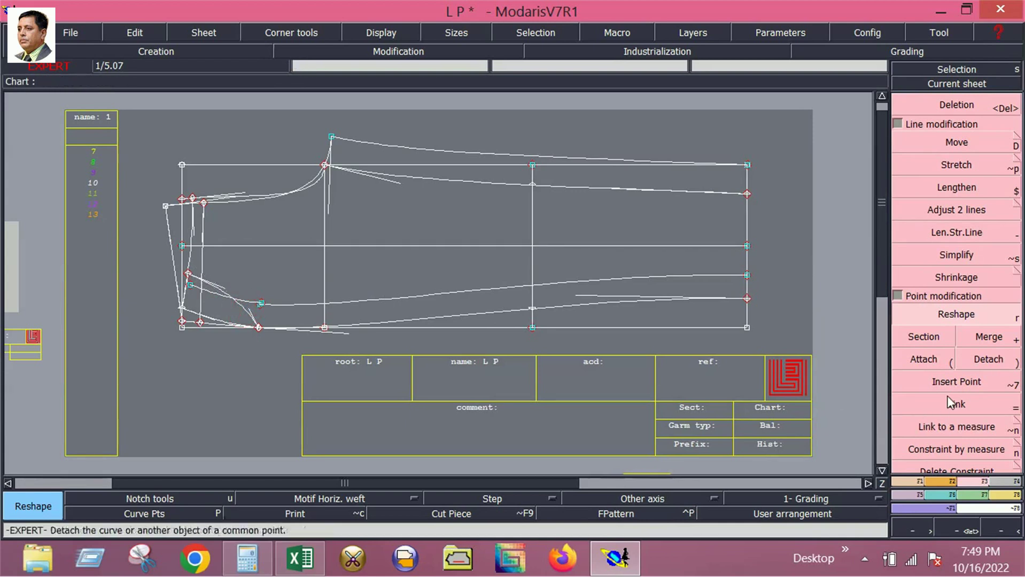
Step: Draw a second Bezier curve from the front edge to the bottom line and smooth it
click(908, 479)
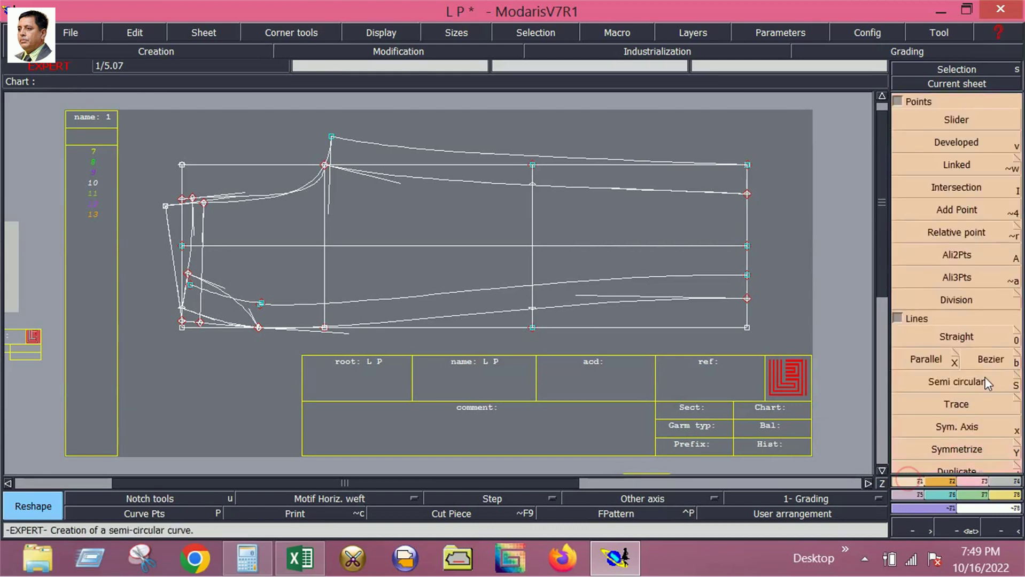
click(988, 360)
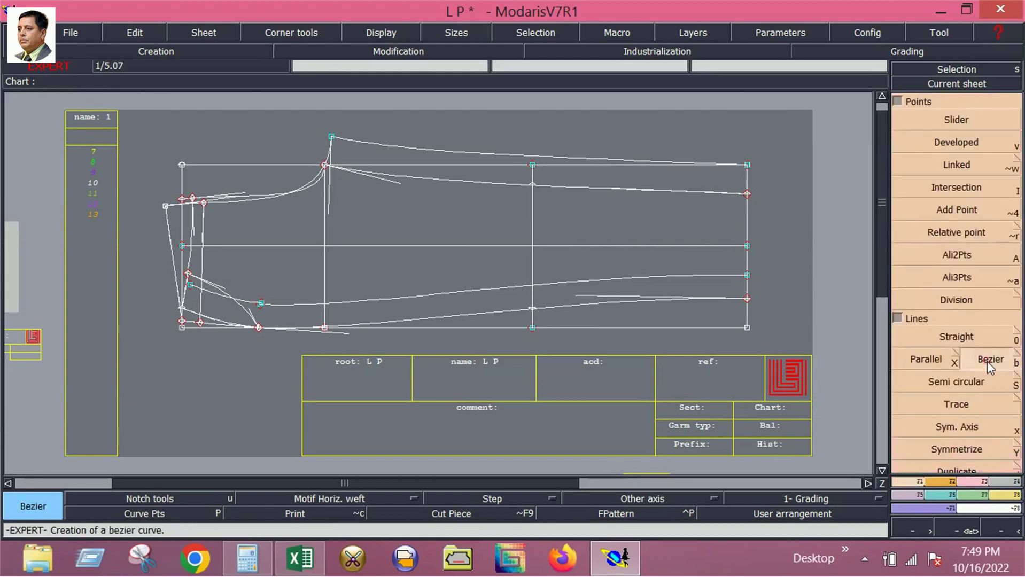
click(189, 256)
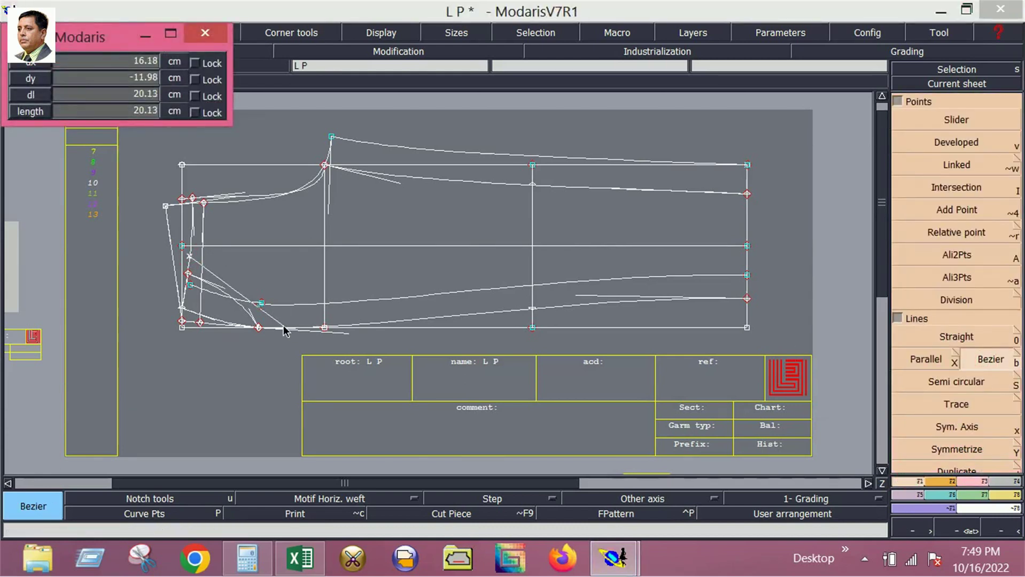
click(284, 329)
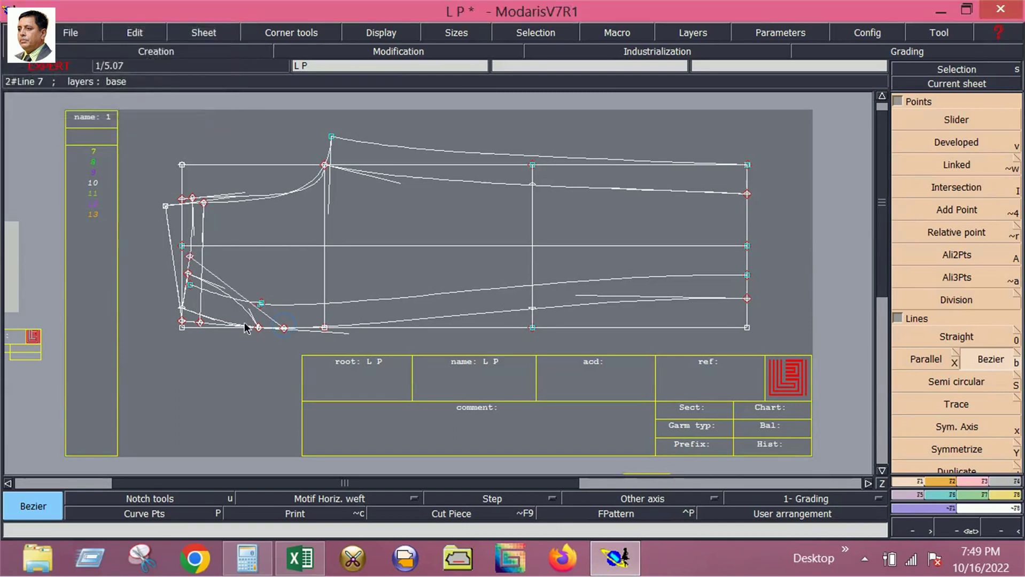
click(975, 479)
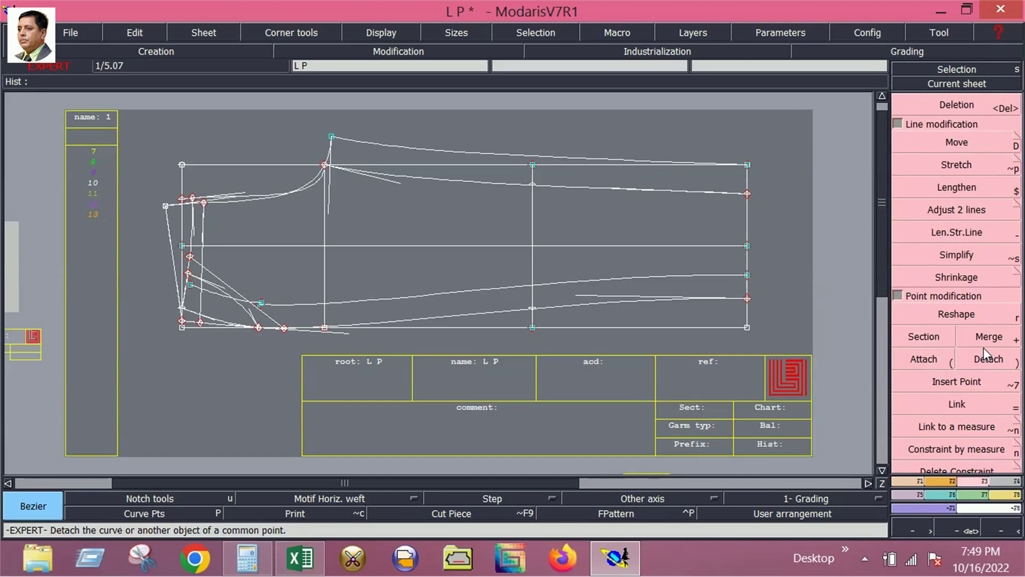
click(957, 315)
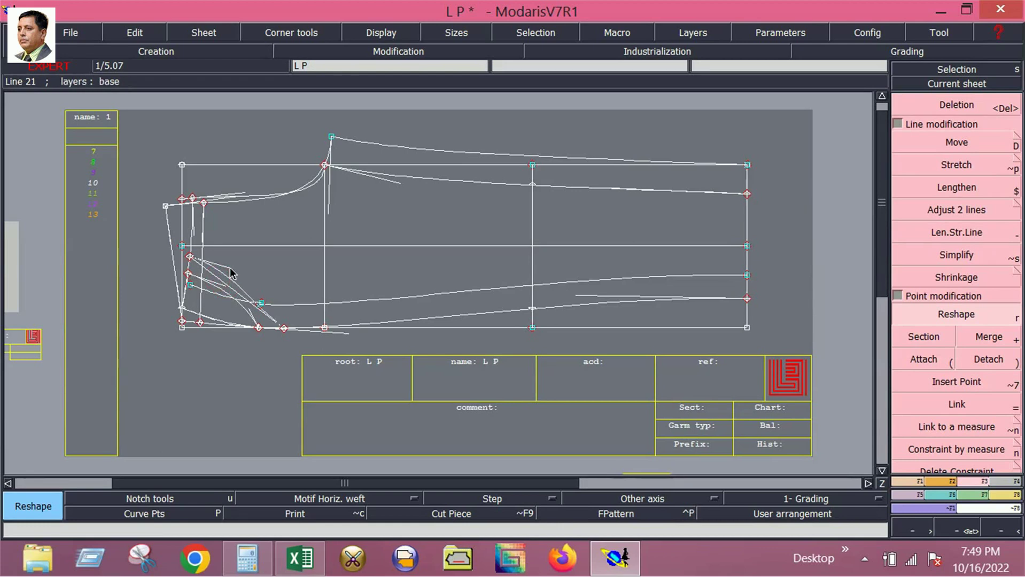
click(261, 306)
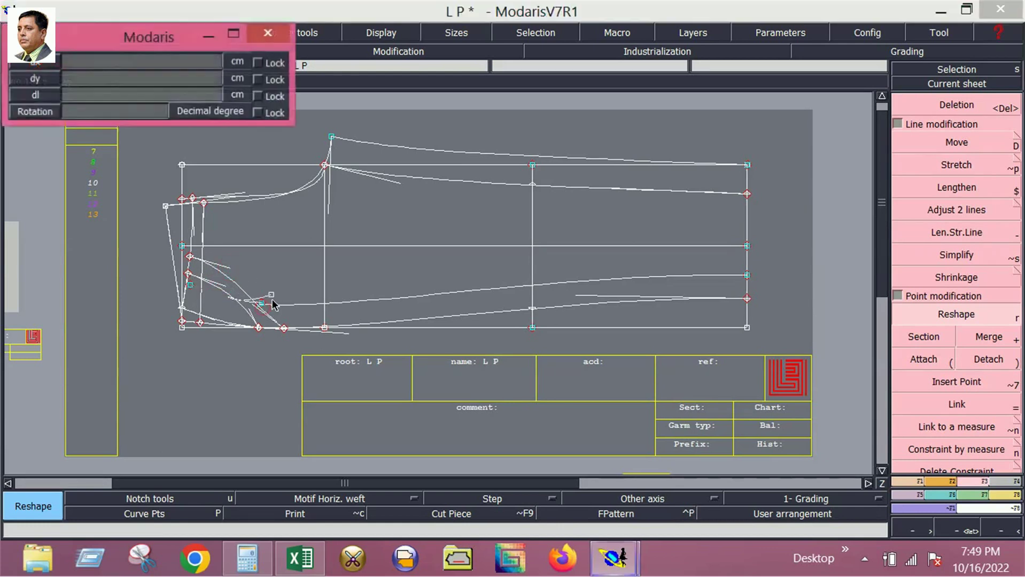
click(268, 307)
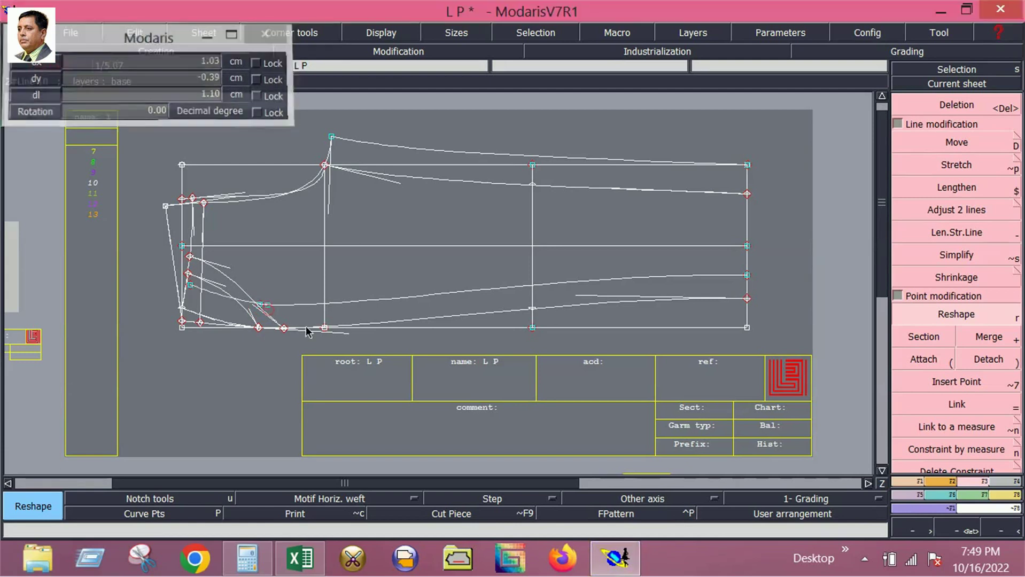
click(265, 293)
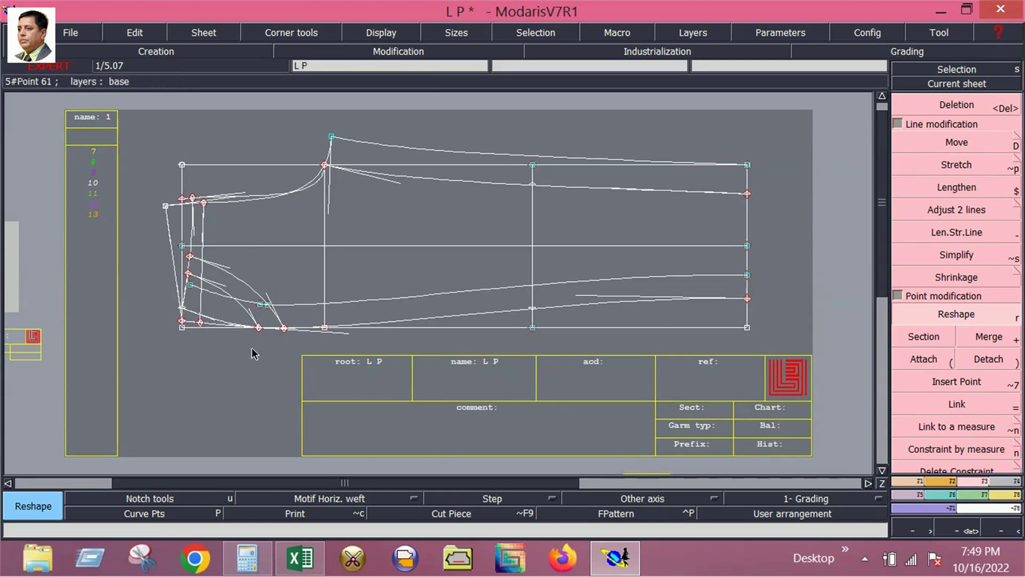
Step: Start a Bezier pocket line from the left side to a corner point, checking Excel measurements
click(904, 482)
click(998, 356)
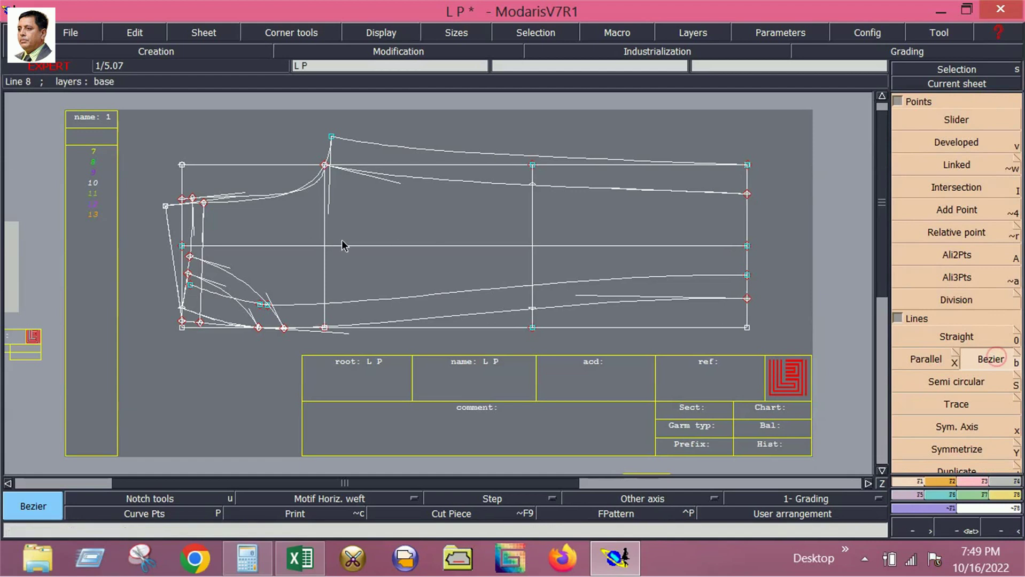
click(192, 227)
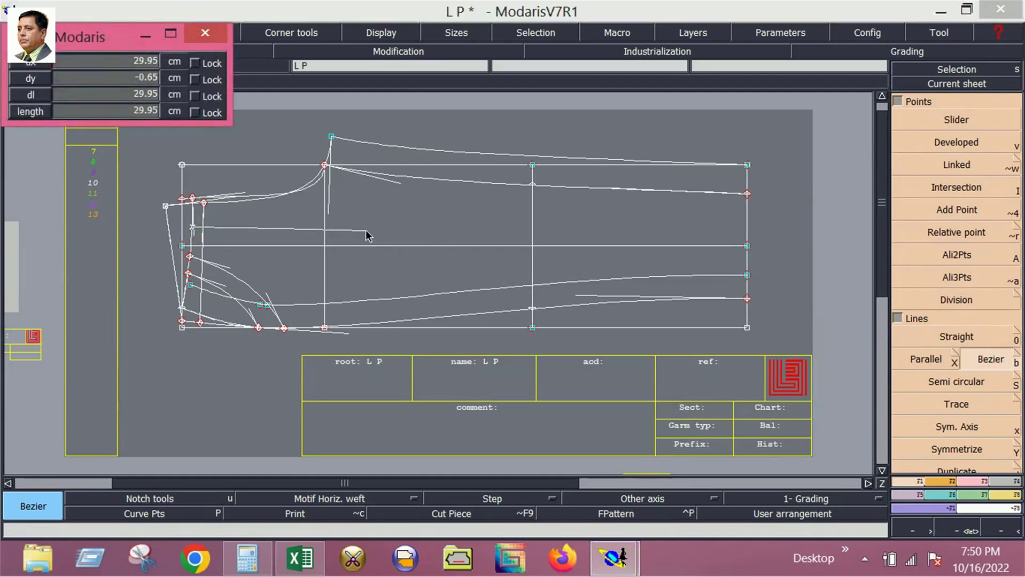
click(365, 231)
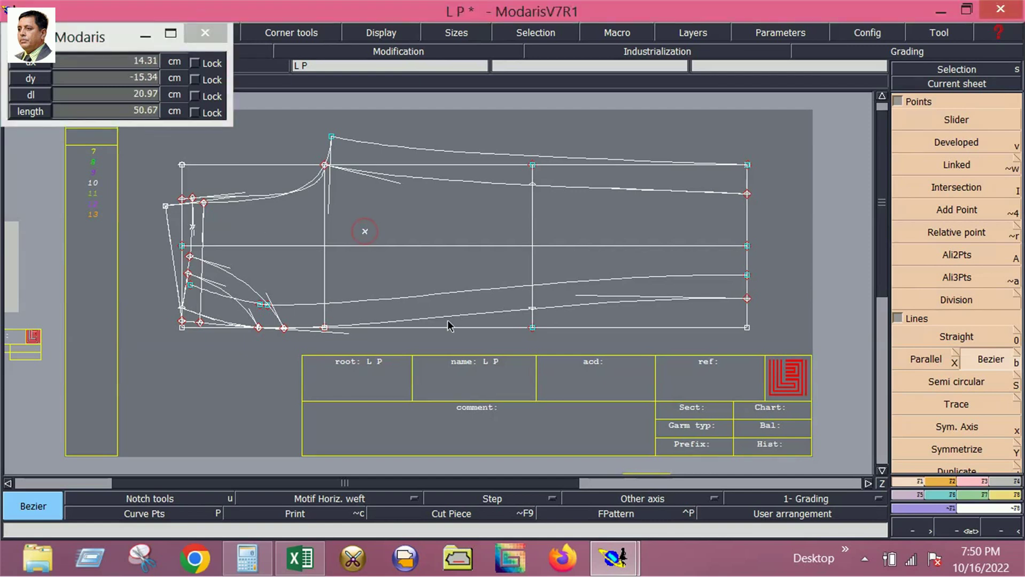
click(299, 558)
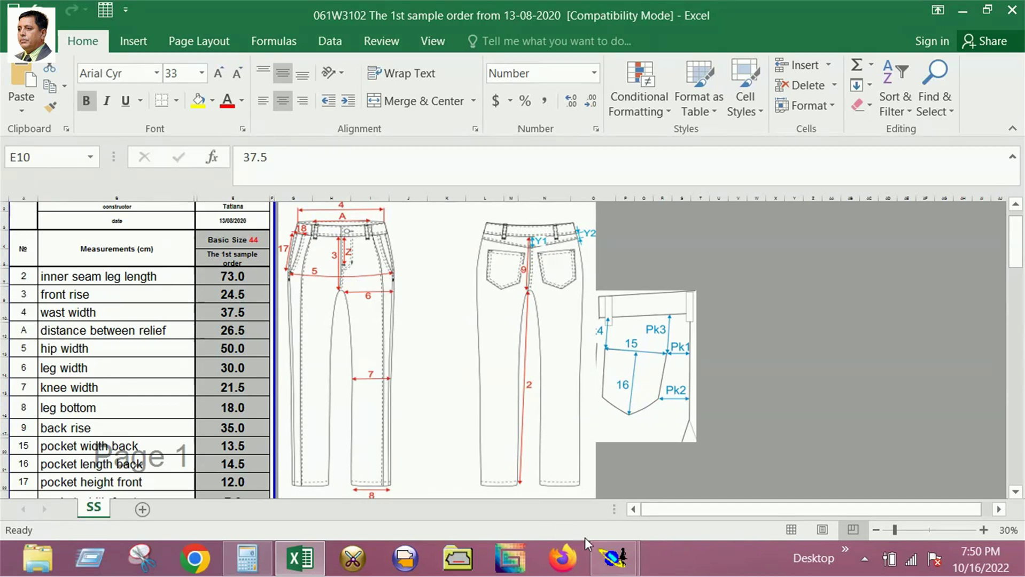
click(613, 557)
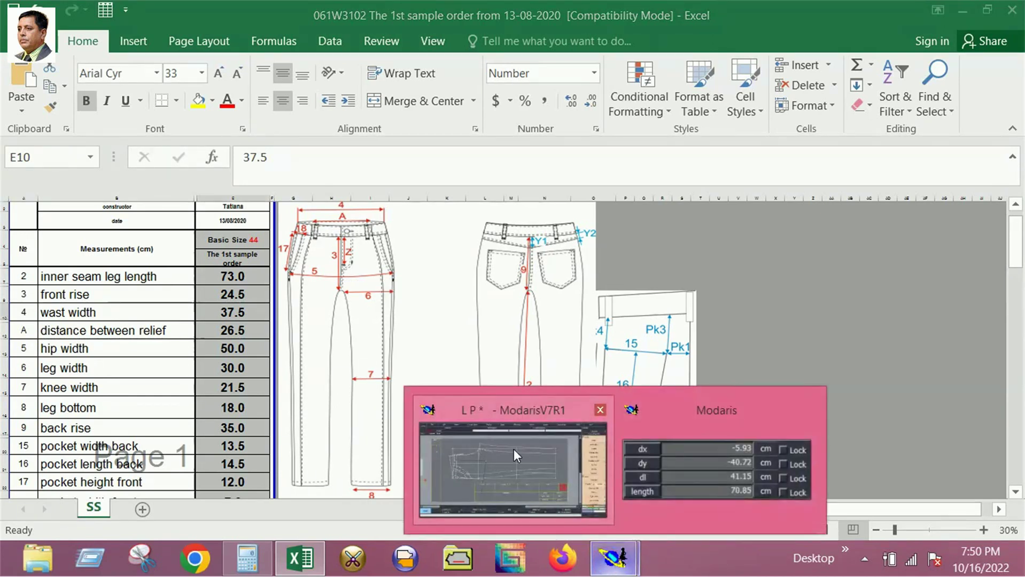
click(514, 449)
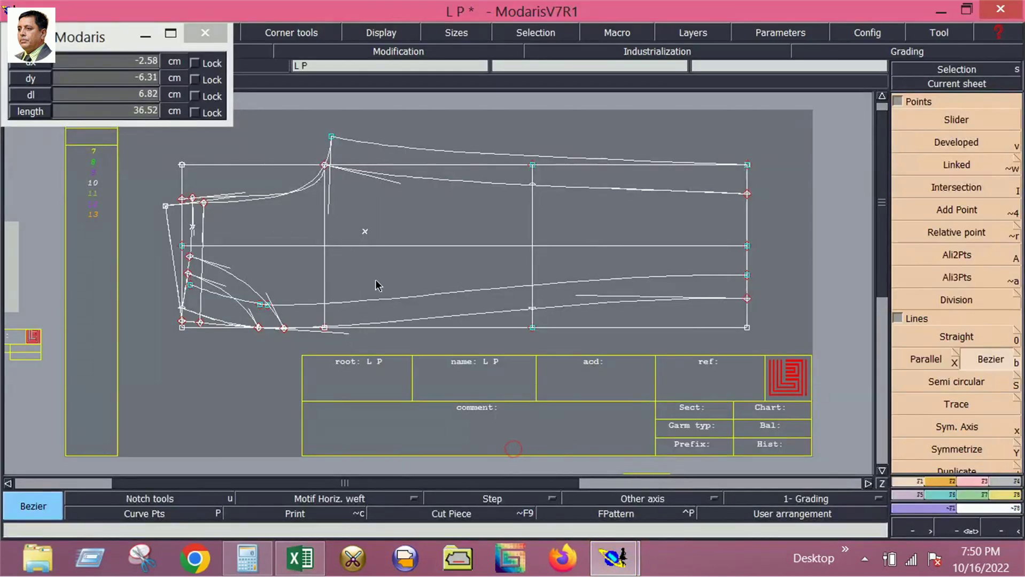
Step: End the pocket line on the lower seam and reshape its downward stretch into a curve
click(345, 324)
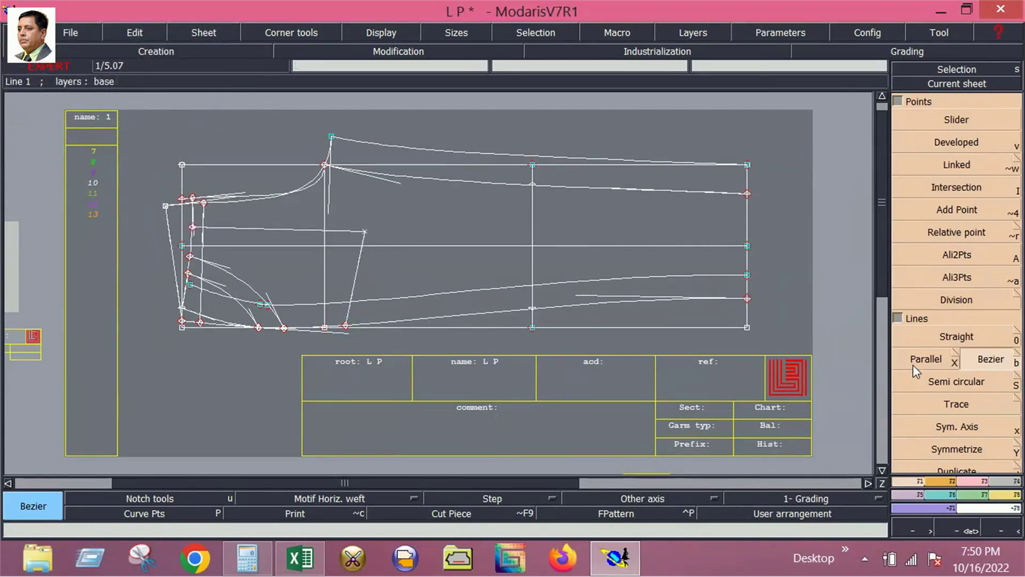
click(975, 480)
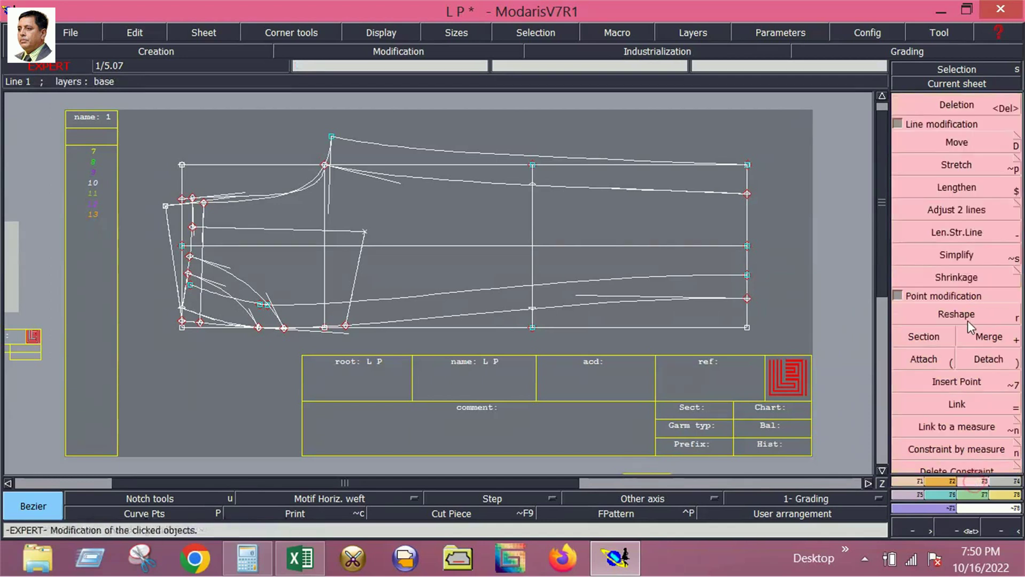
click(965, 316)
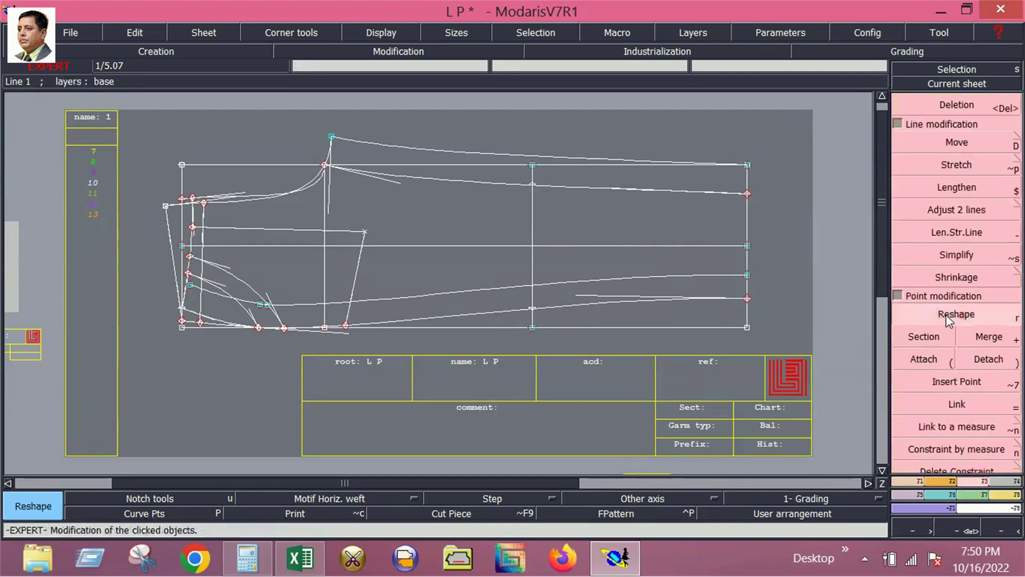
click(347, 298)
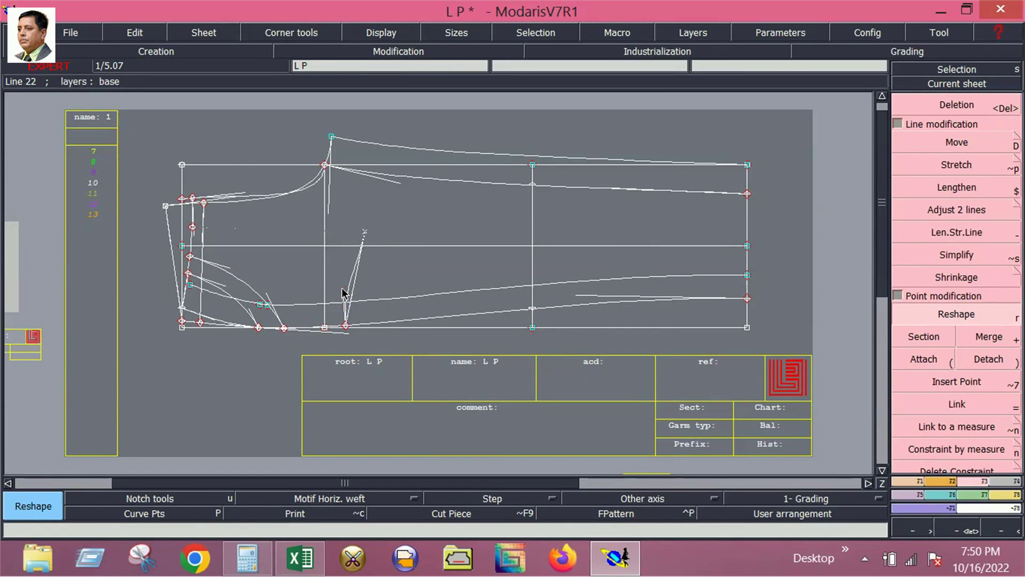
click(343, 292)
click(358, 261)
click(367, 273)
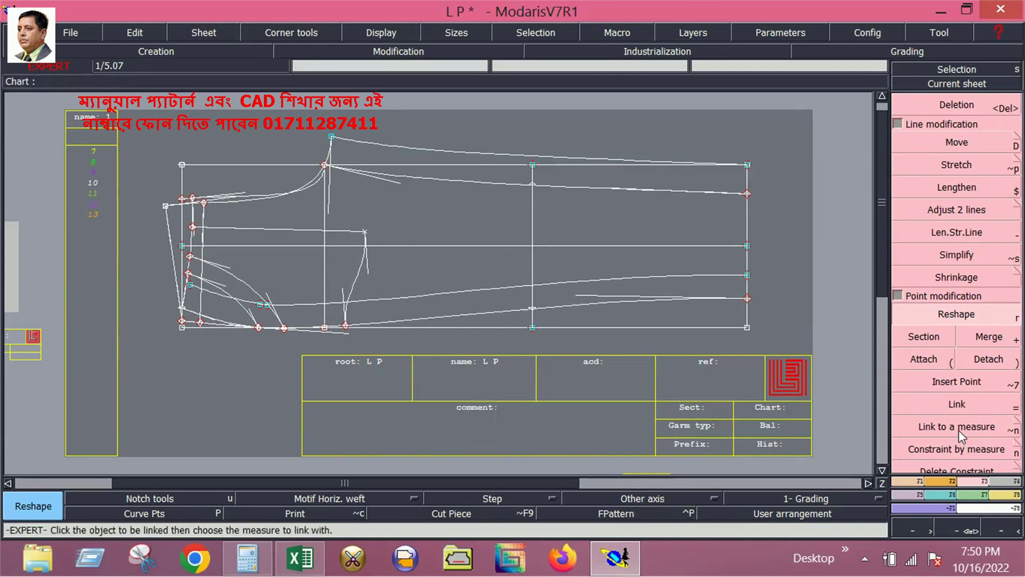
click(998, 483)
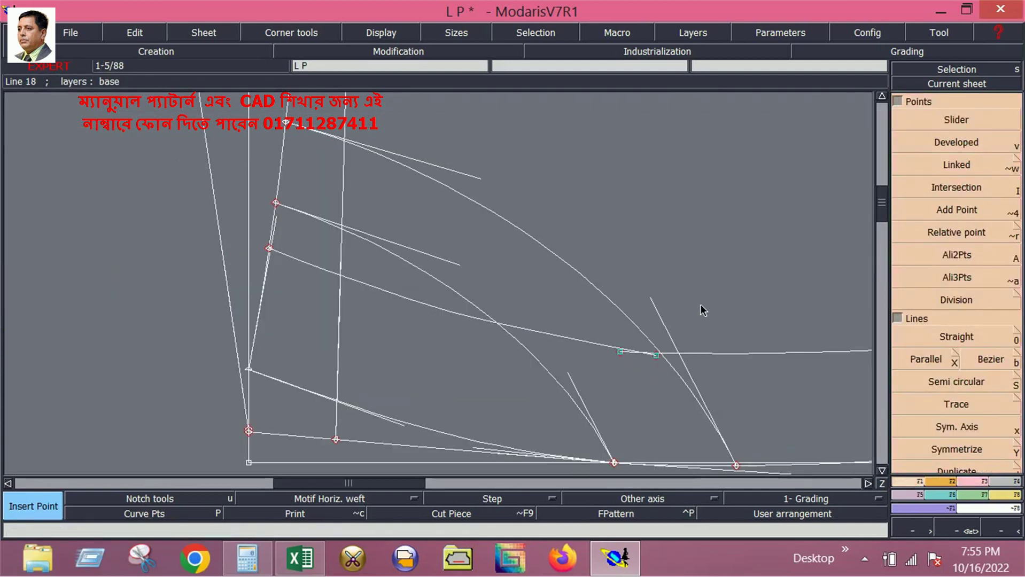
Step: Refit the whole pattern sheet in view and activate the Piece > Seam tool under Industrialisation
key(Home)
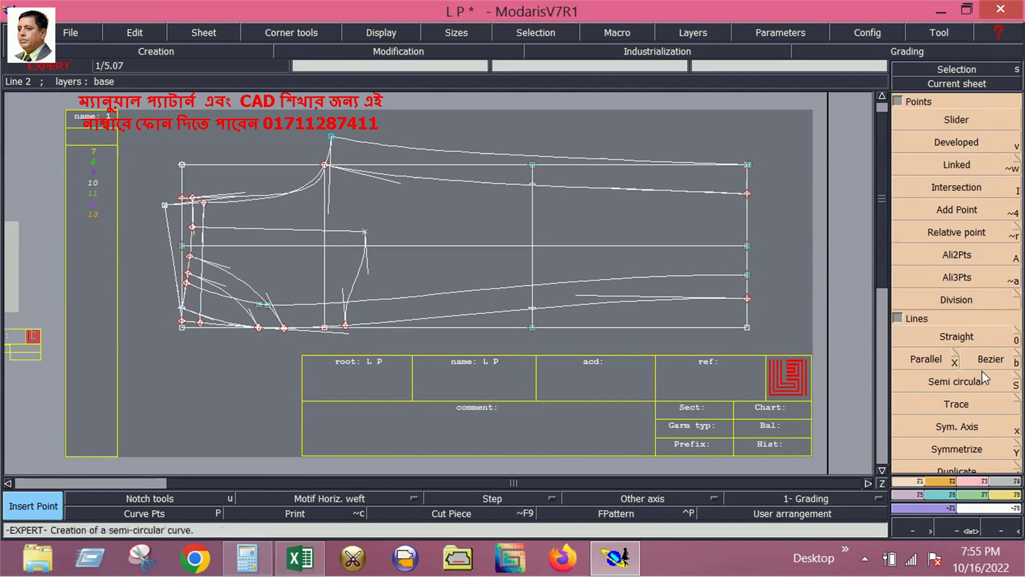
click(1002, 482)
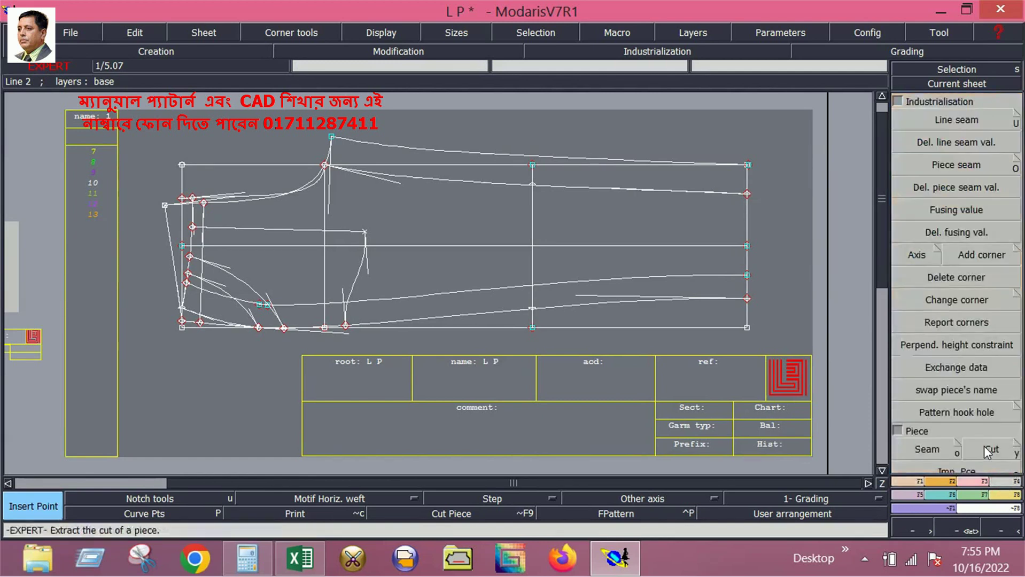
click(984, 446)
click(919, 447)
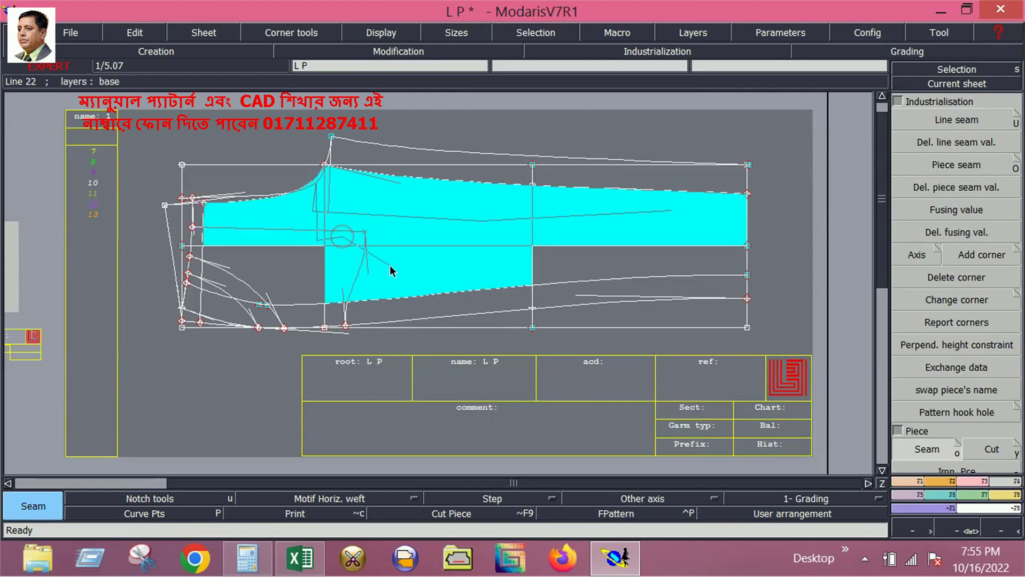
Step: Trace a trial seam piece across the pattern lines, then discard it
drag(283, 287, 198, 236)
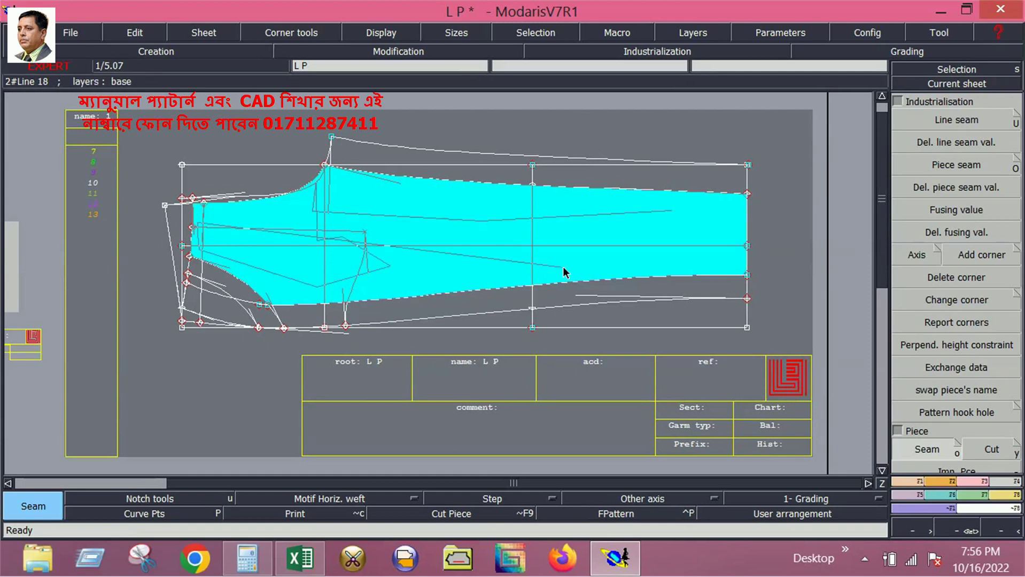
click(562, 265)
click(563, 265)
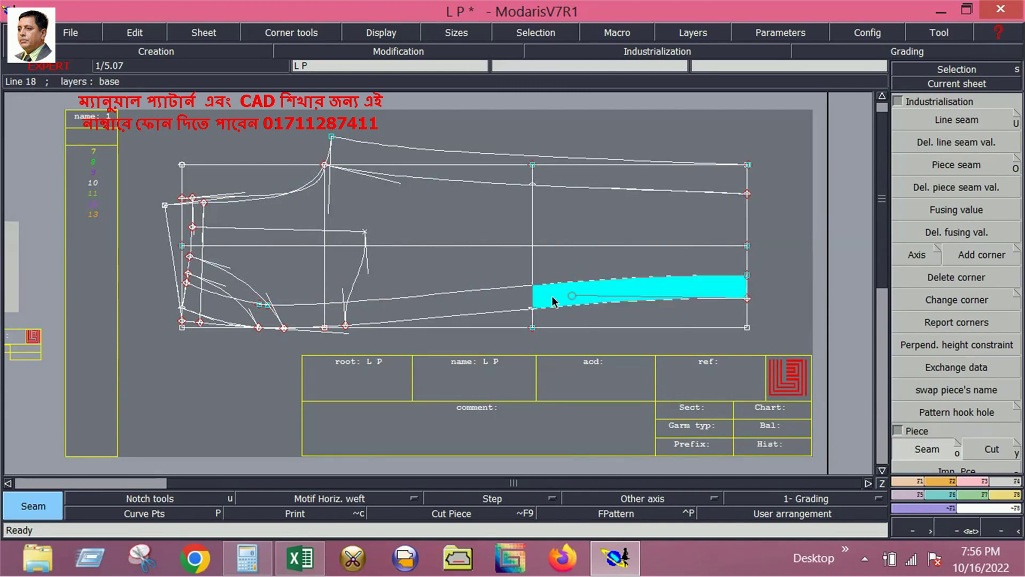
Step: Trace a new seam piece along the lower-edge curves around the lower-left corner
click(464, 301)
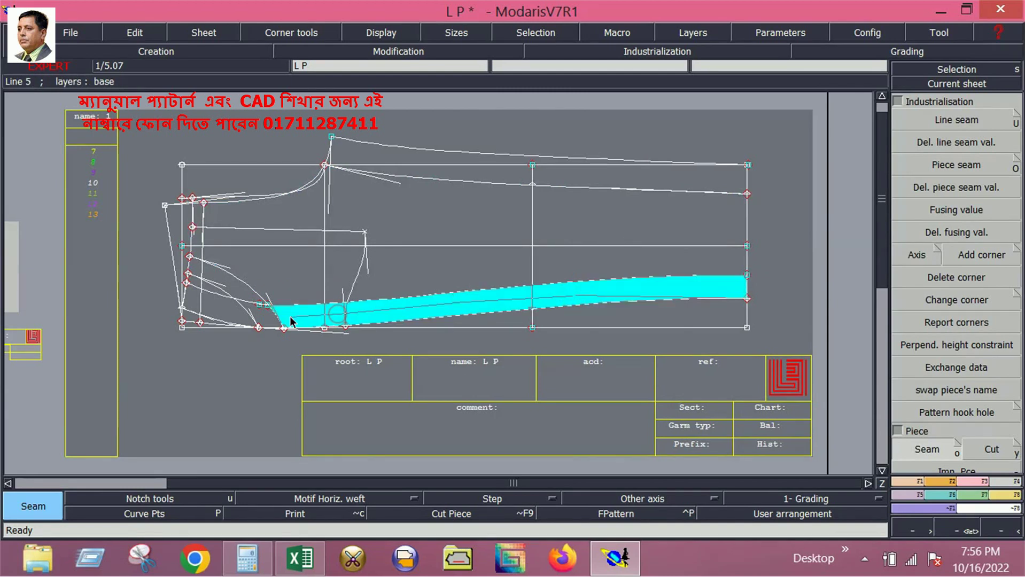
click(261, 317)
click(222, 316)
click(194, 299)
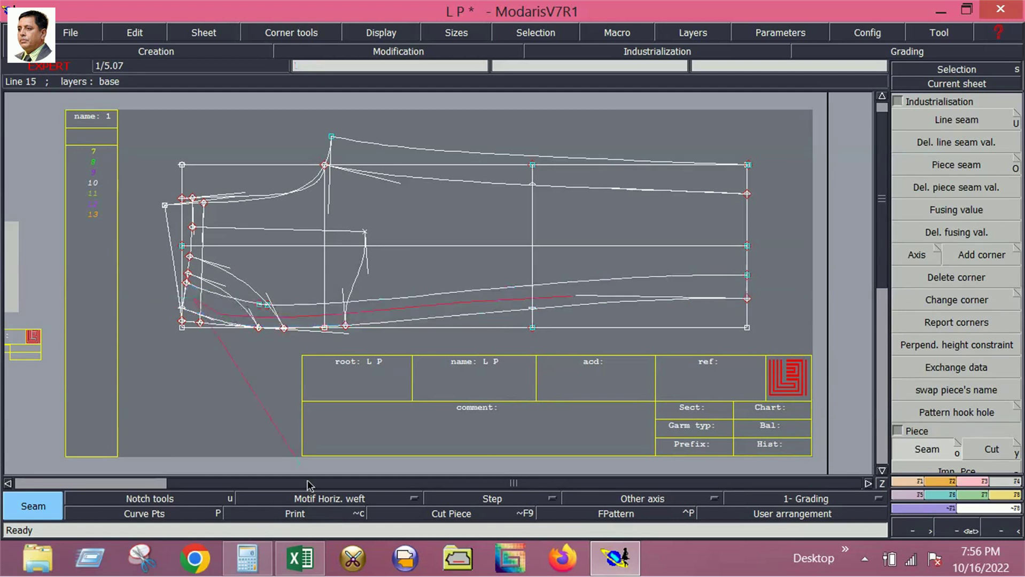
click(308, 560)
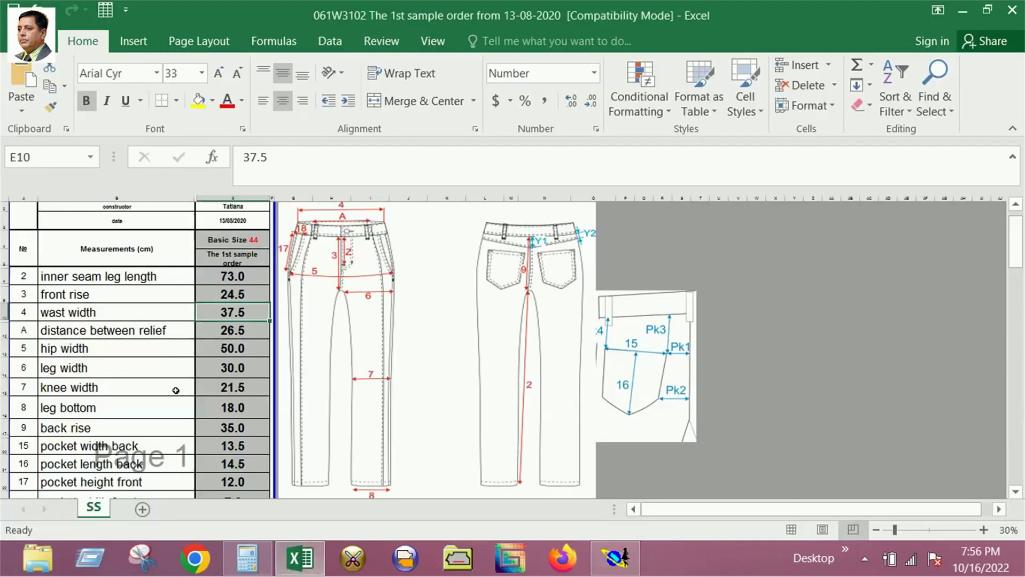
scroll(124, 423, down, 2)
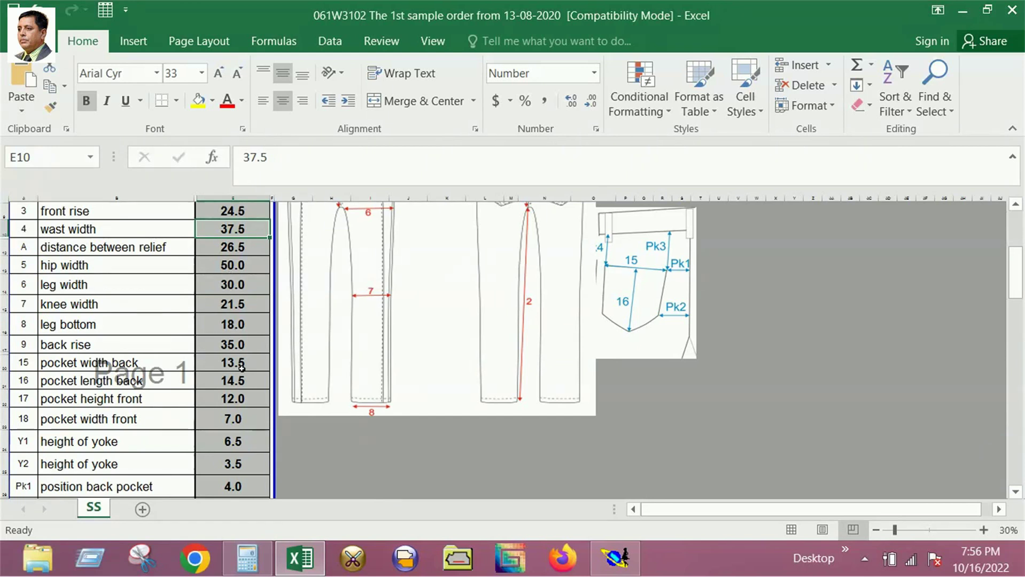
scroll(257, 299, up, 2)
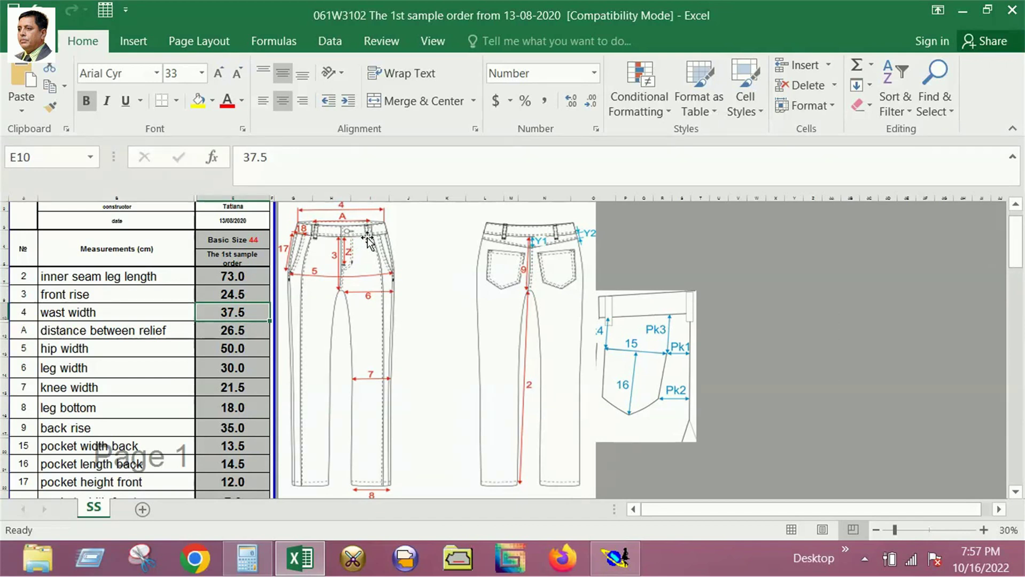
click(604, 556)
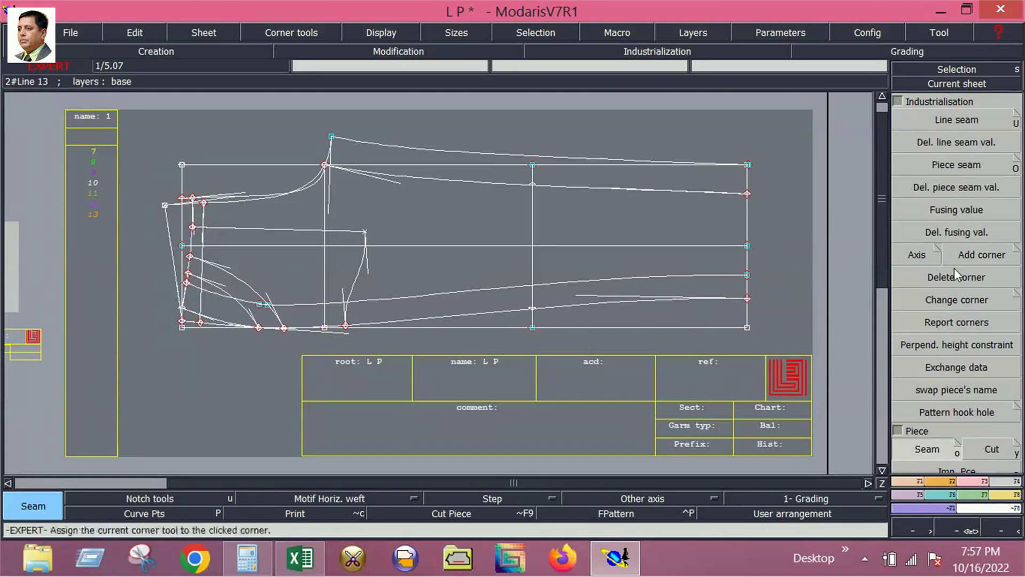
Step: Use the Creation > Developed tool to pick the left curve for measuring
click(914, 484)
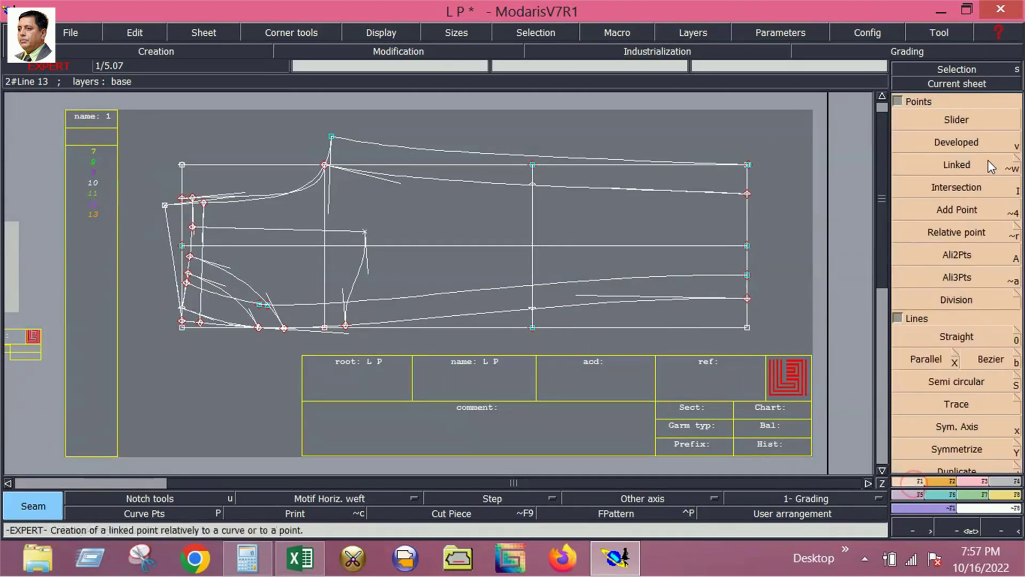
click(967, 143)
click(187, 284)
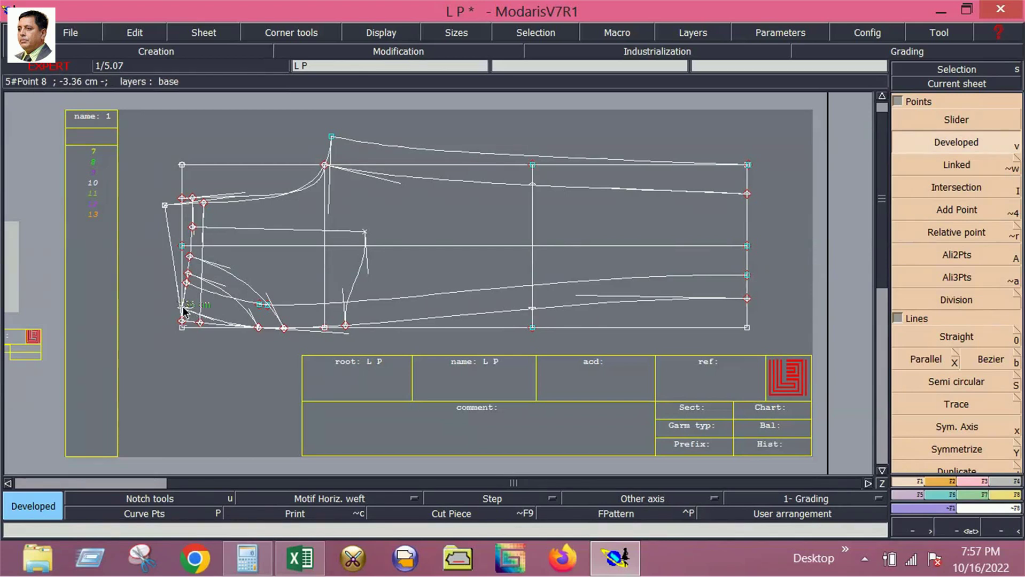
click(183, 314)
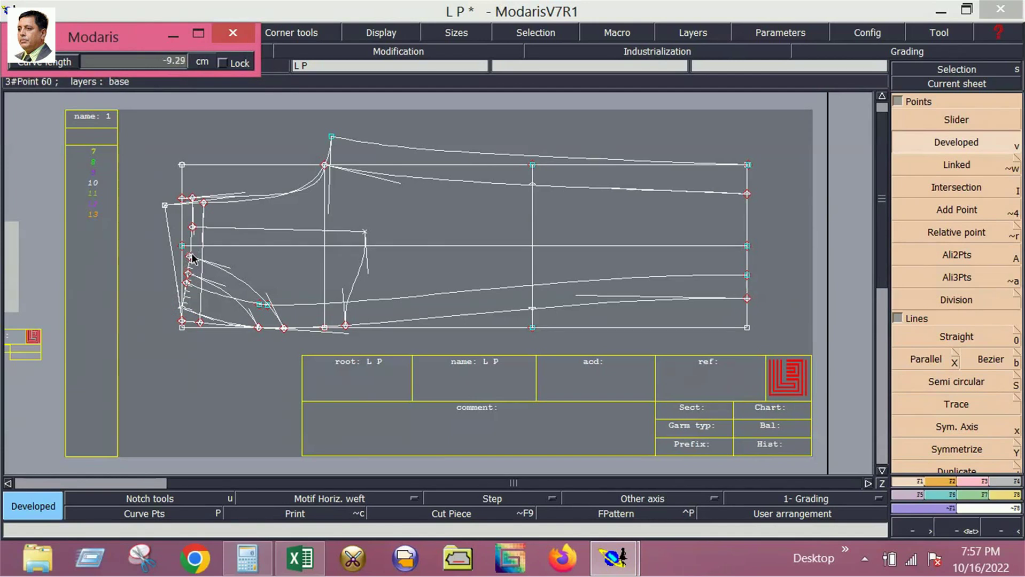
Step: Place a point on the left curve, cancel, and measure the pocket curve at 9.94 cm
click(190, 261)
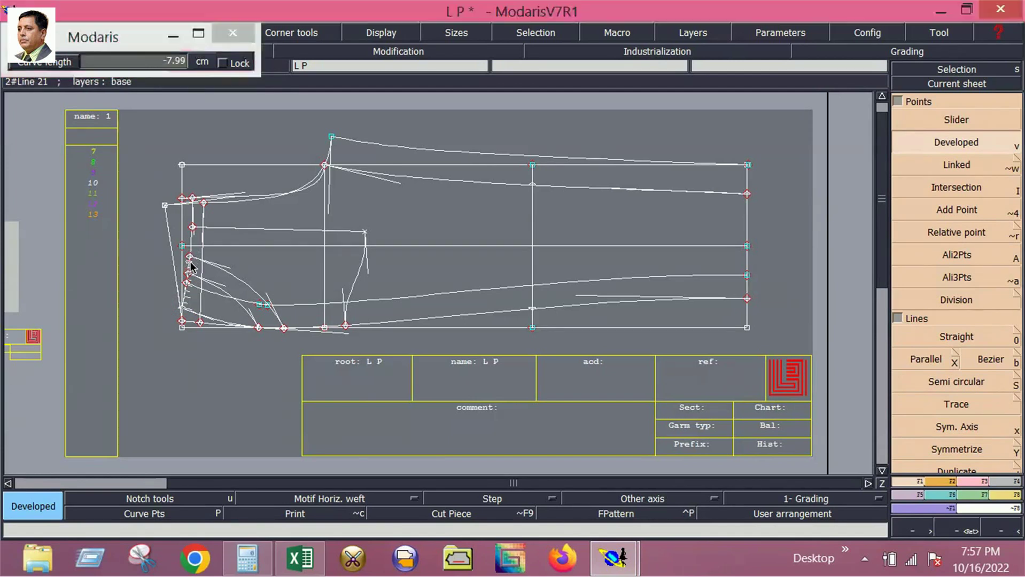
right_click(207, 288)
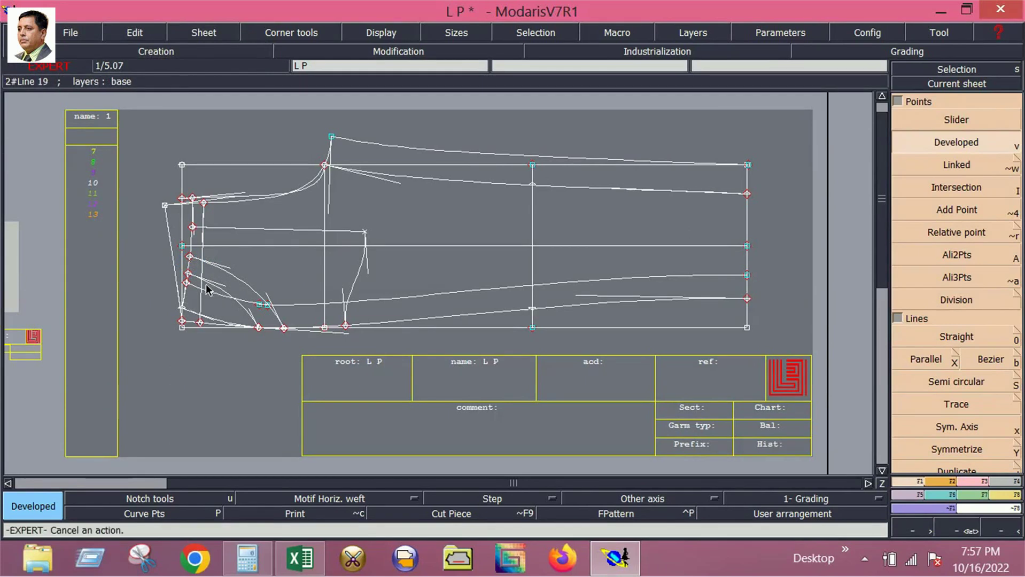
click(193, 201)
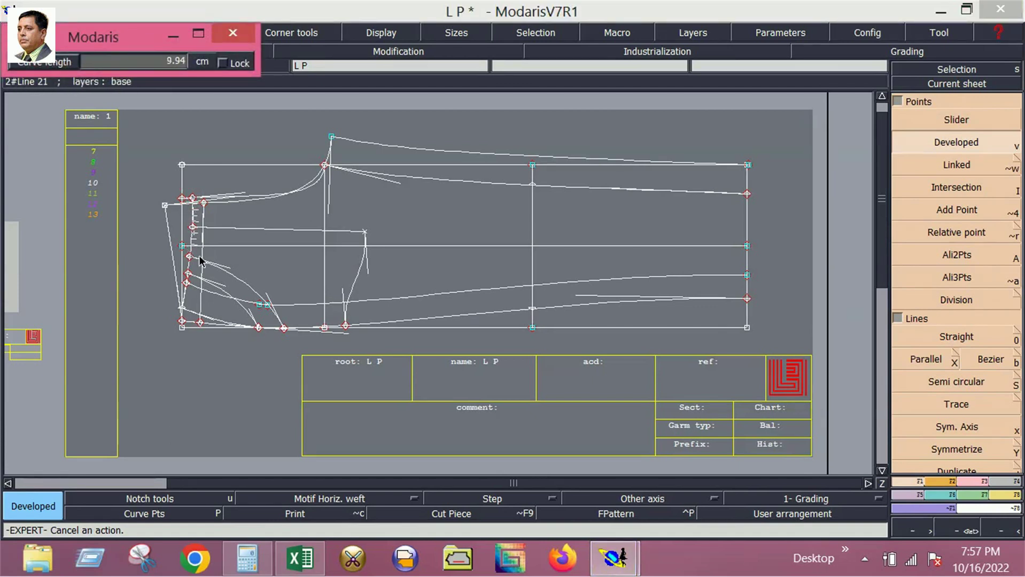
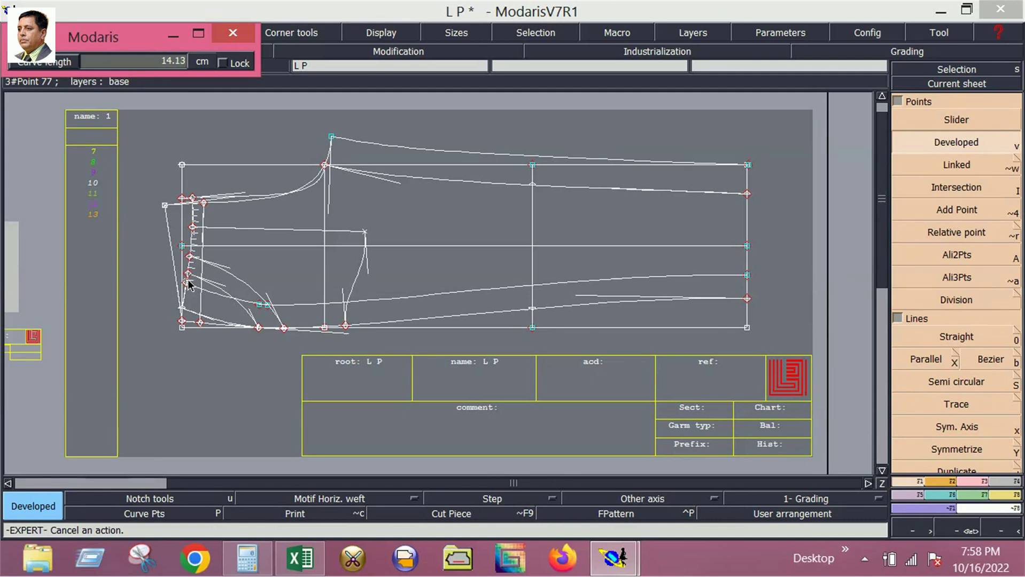
Step: Confirm the left curve's length reads 19.02 cm, then bring up the Excel measurement sheet
click(188, 276)
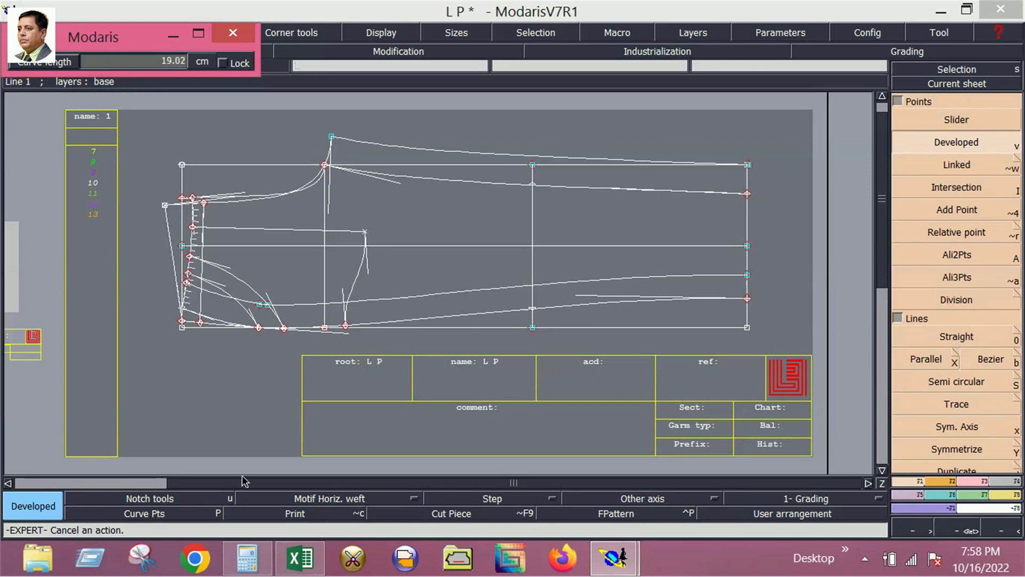
click(308, 570)
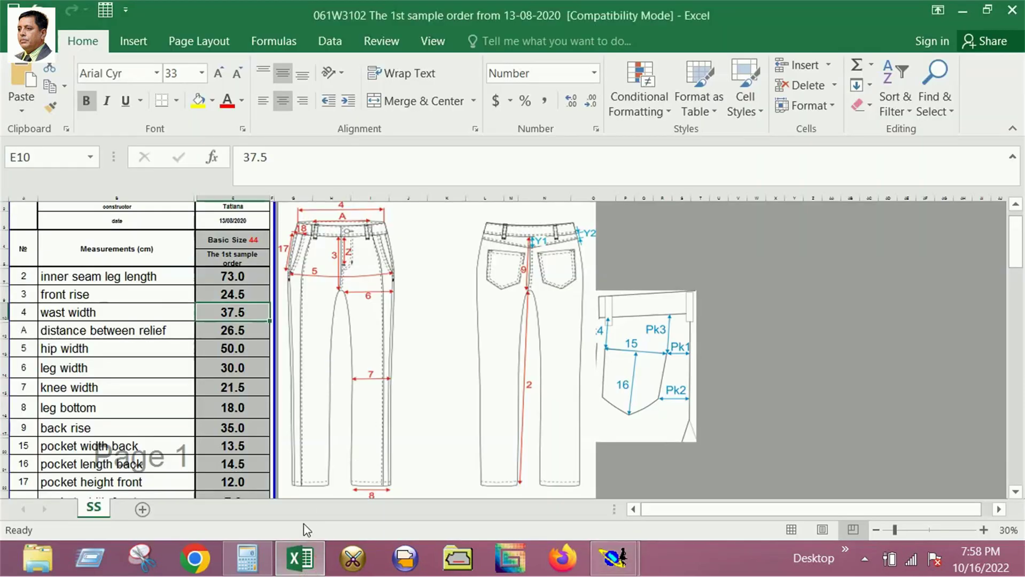
Step: Compute 26.5 / 2 = 13.25 in Calculator, then minimize Calculator
click(248, 558)
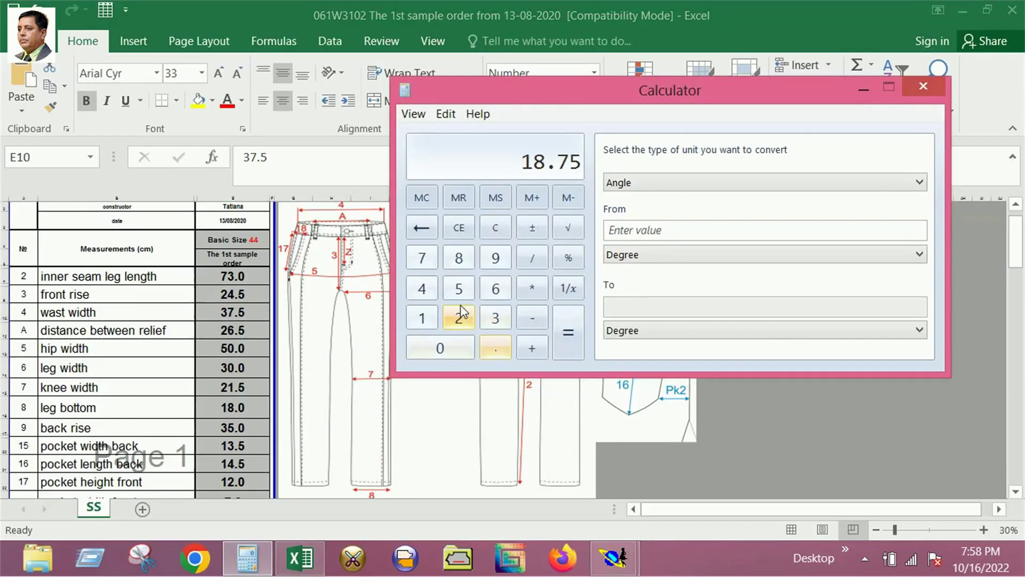
click(458, 317)
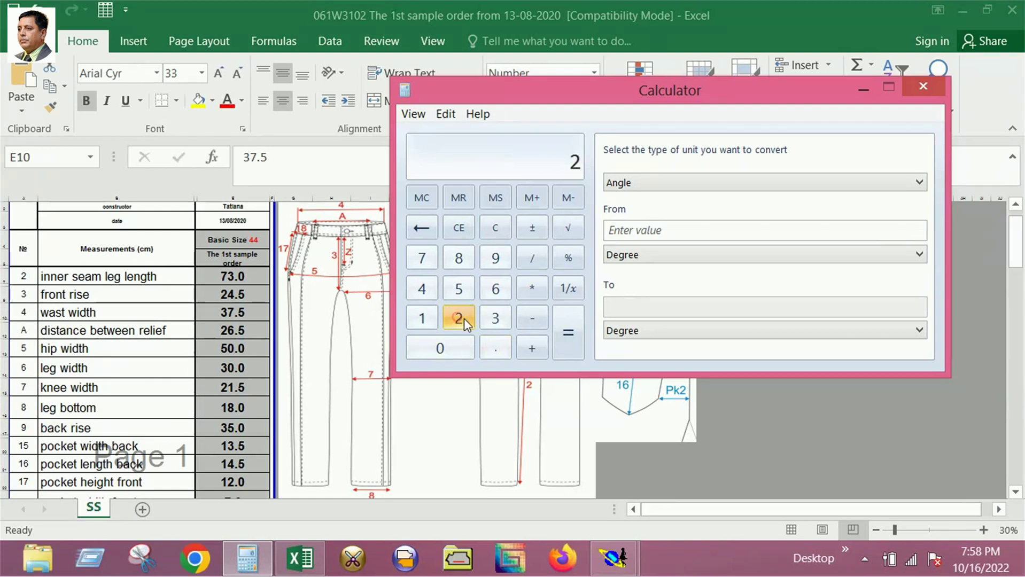
click(497, 289)
click(495, 342)
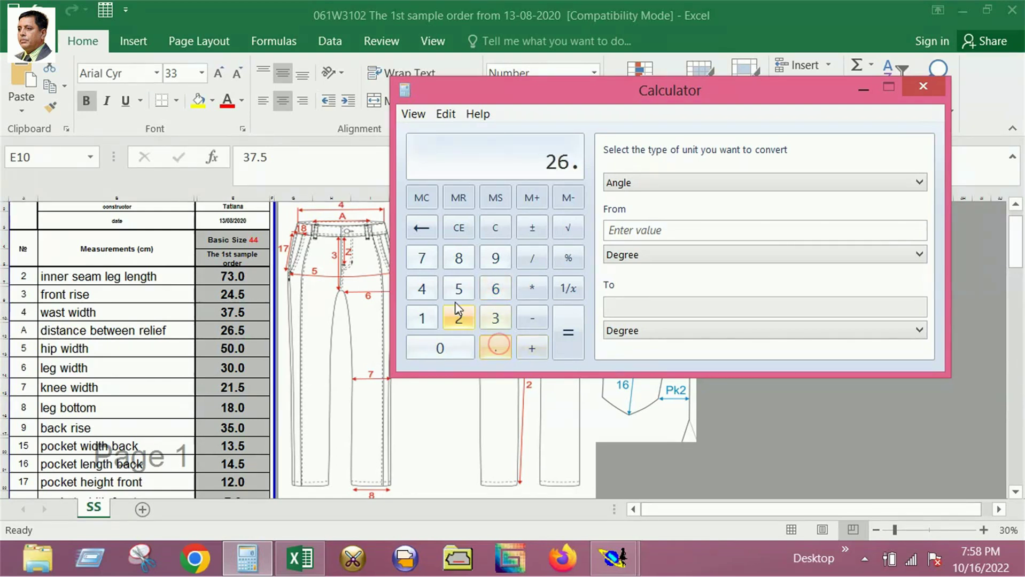
click(458, 289)
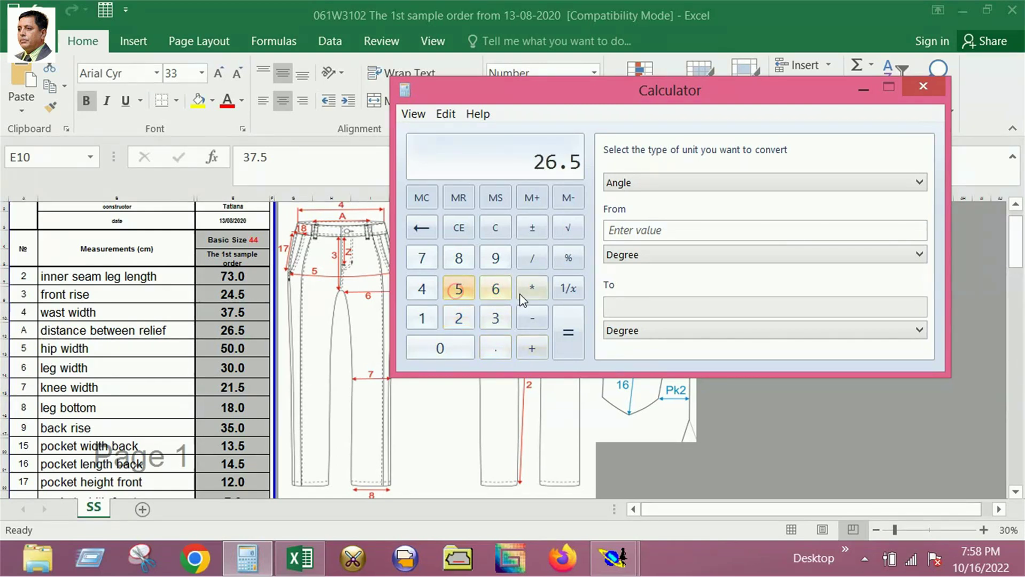
click(532, 258)
click(457, 317)
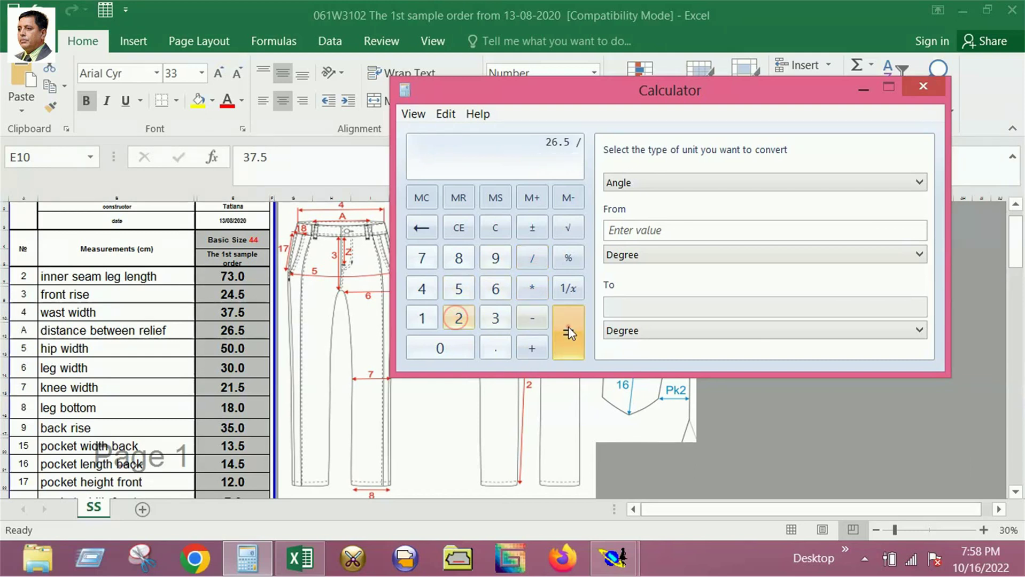
click(567, 326)
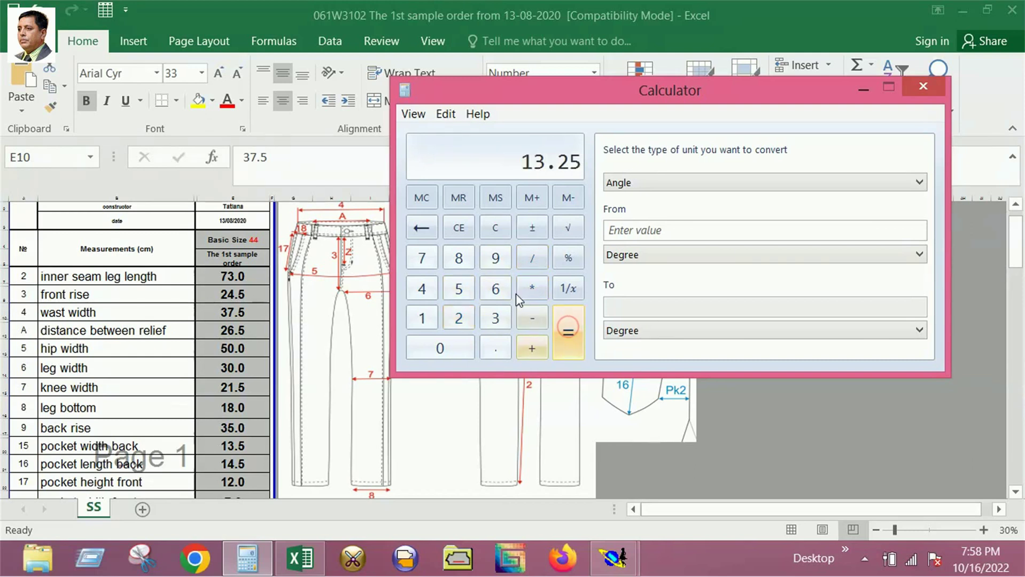
click(863, 89)
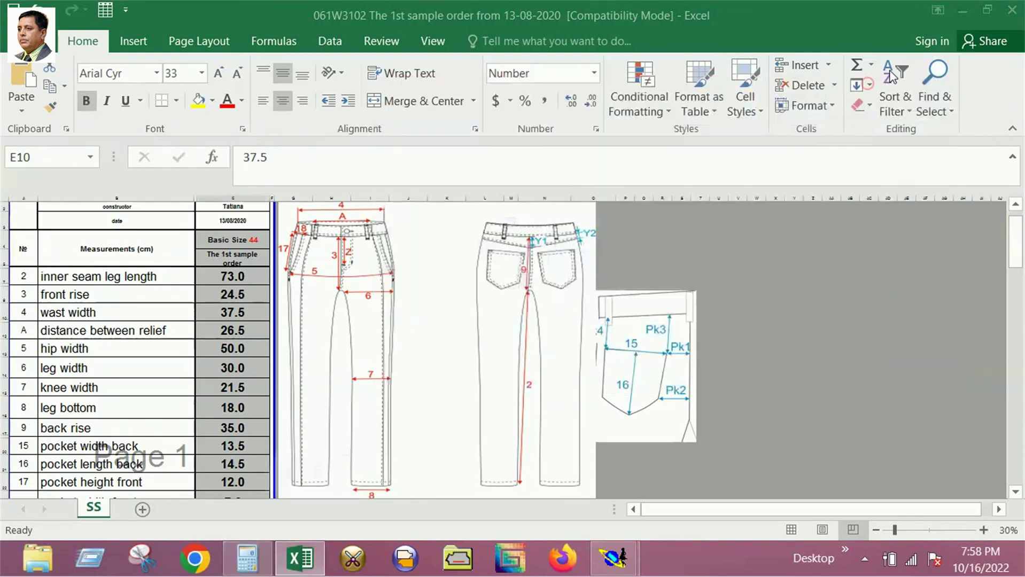
Step: Place a developed point 13.25 cm along the pocket curve, then return to Excel
click(968, 10)
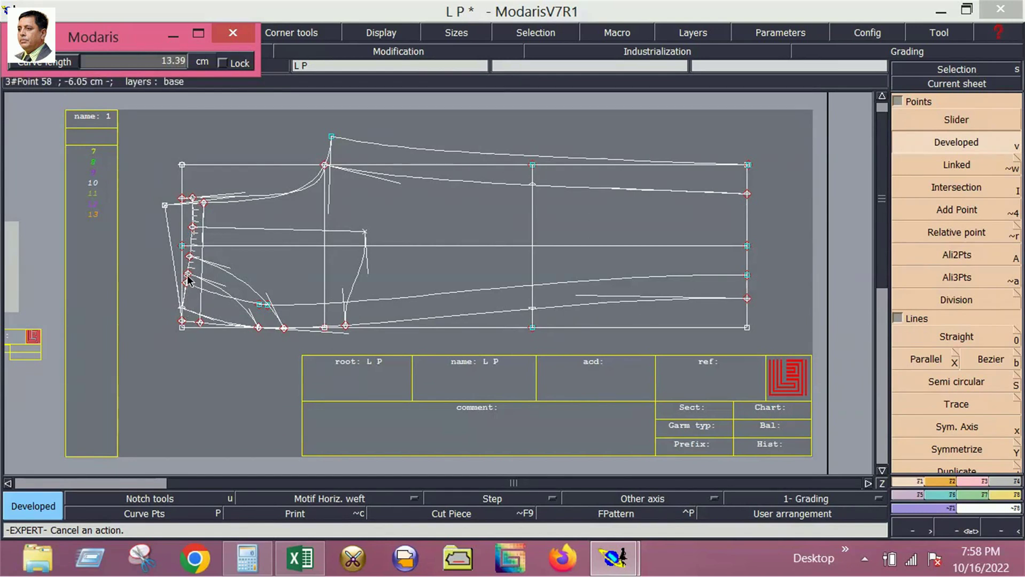
click(171, 60)
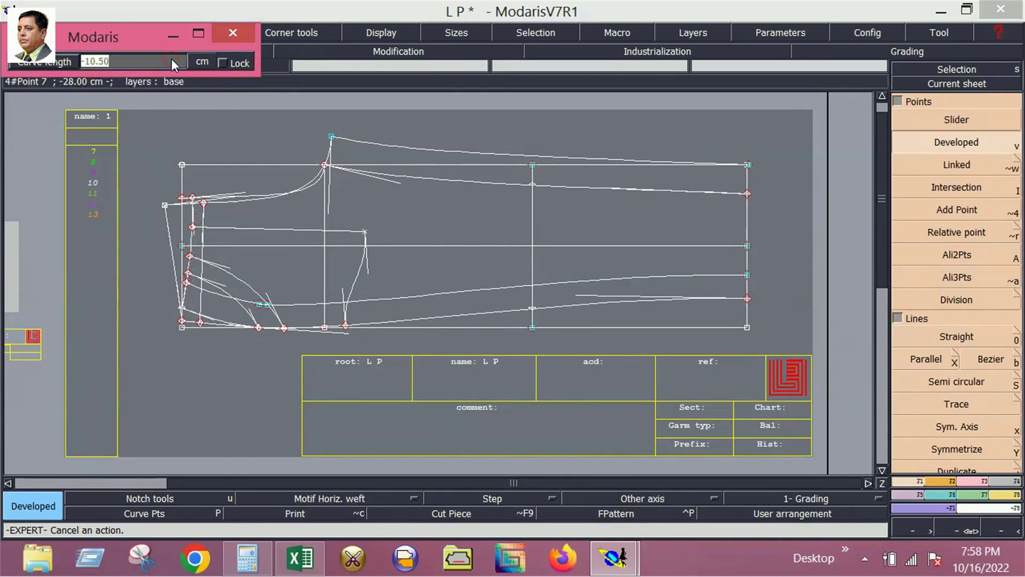
text(13.)
text(25)
key(Return)
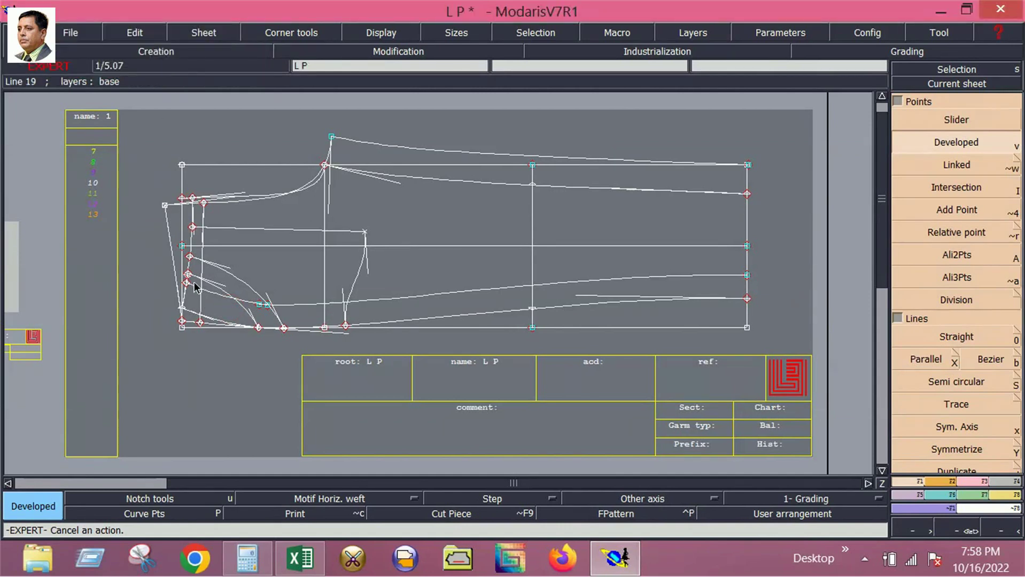
click(190, 283)
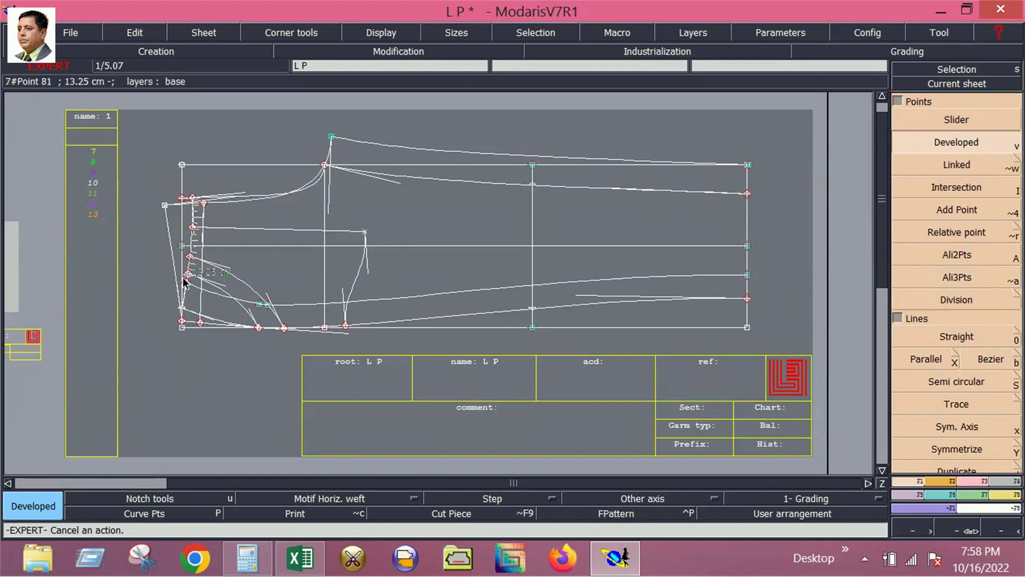
click(185, 274)
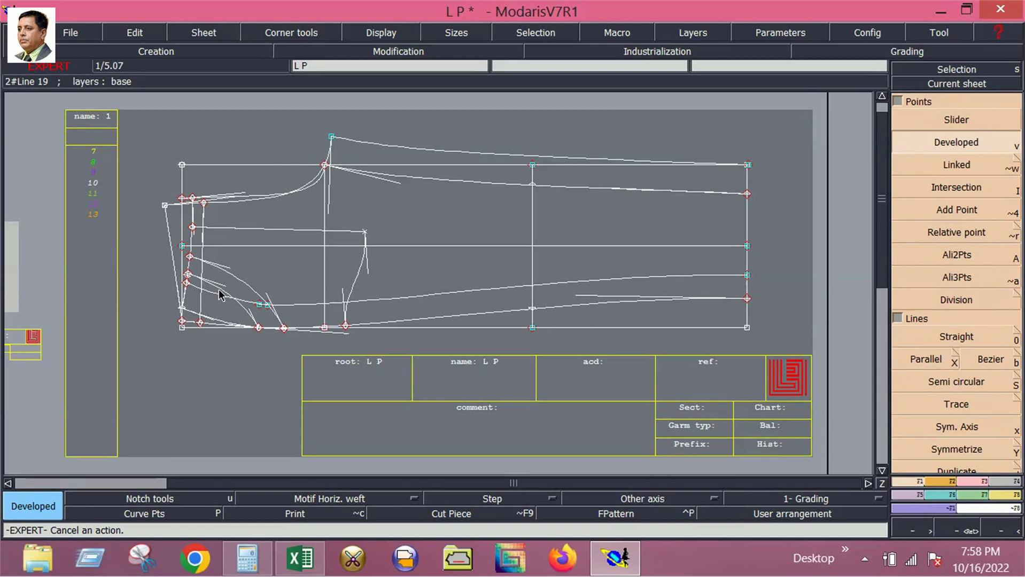
click(300, 558)
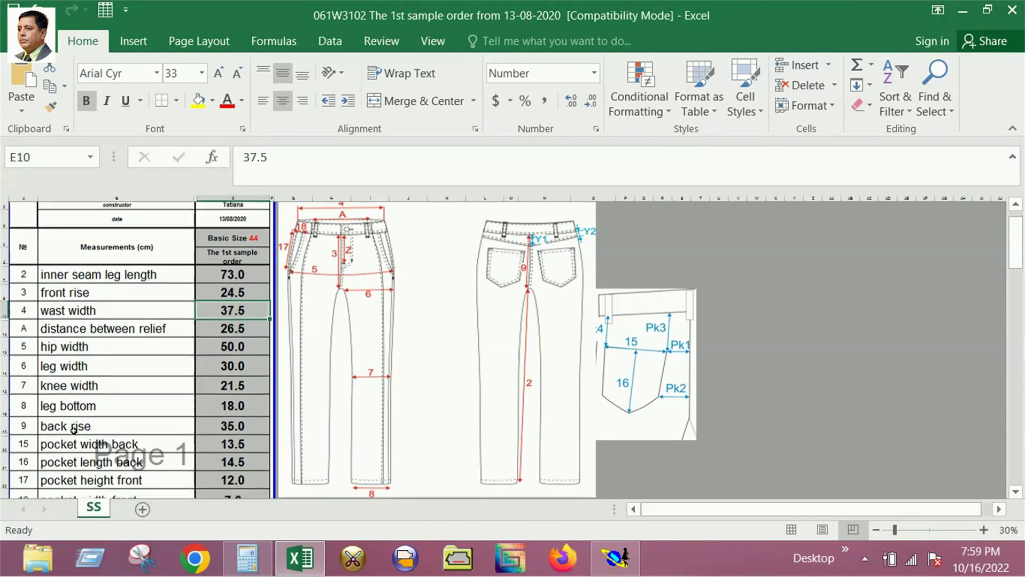
Step: Look up the 7.0 cm front pocket width in the sheet, then return to Modaris
scroll(74, 422, down, 1)
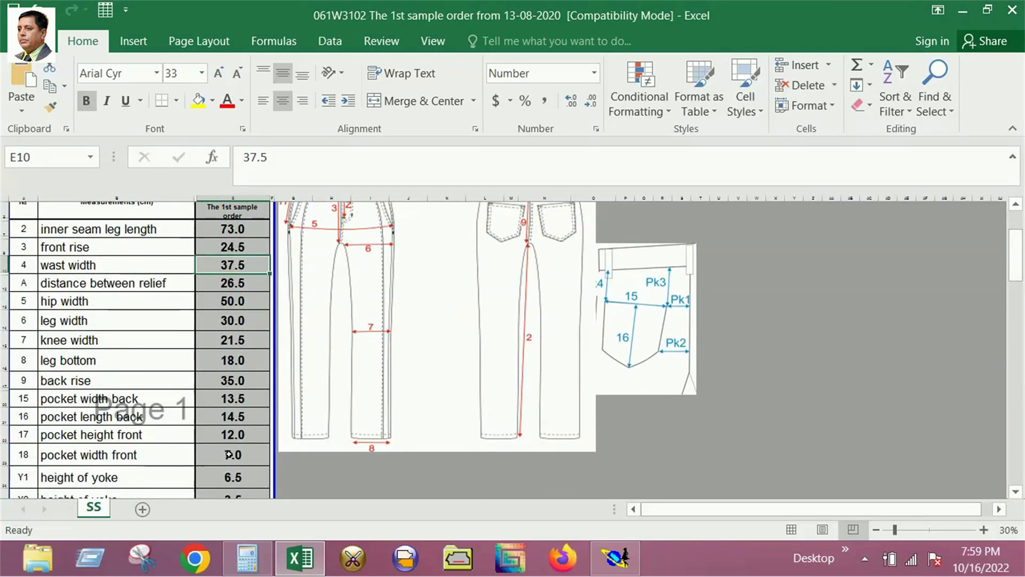
click(228, 455)
click(615, 559)
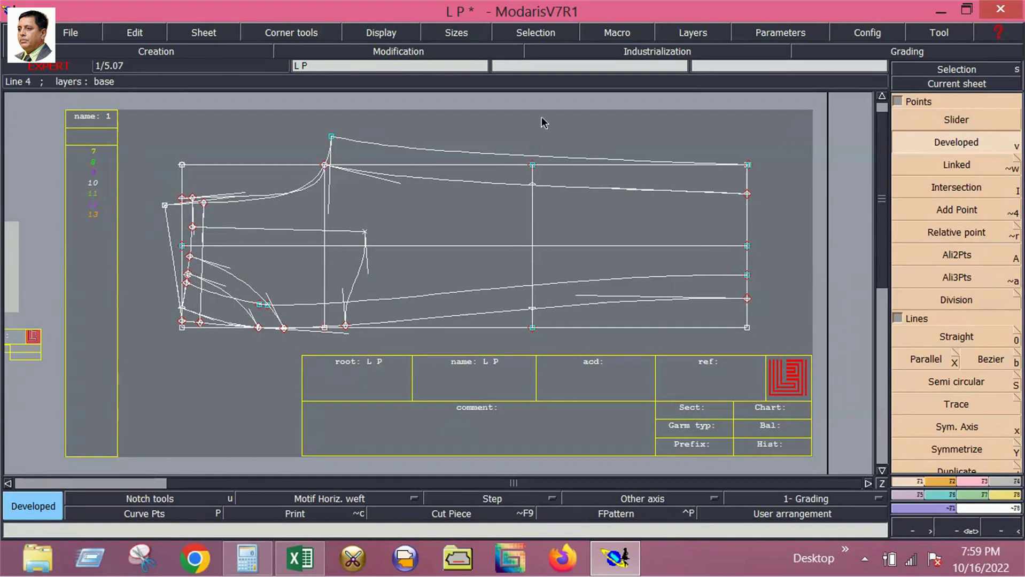
Step: Measure along the pocket curve, start a Bezier curve at the pocket point, then switch to Excel
click(181, 304)
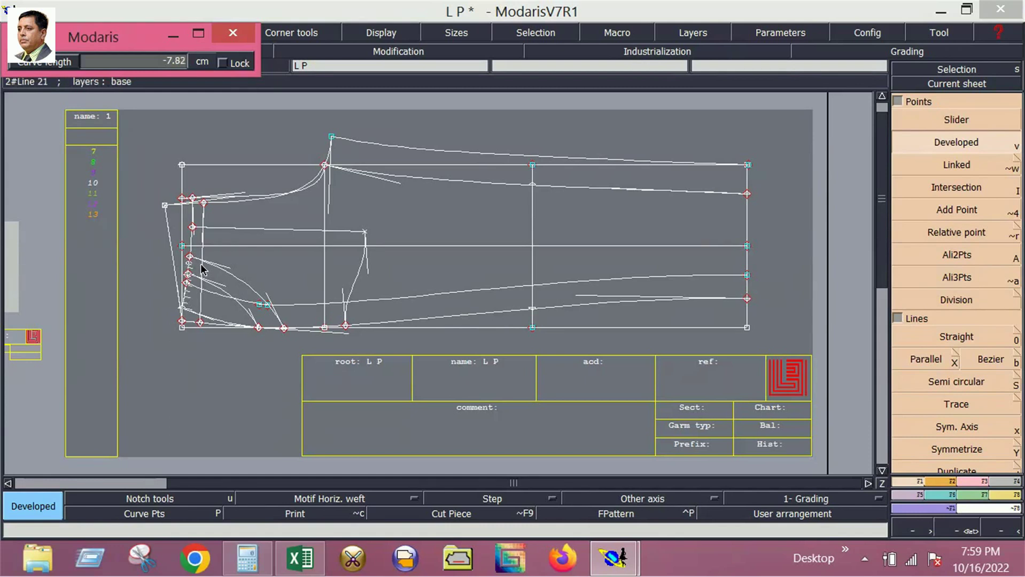
click(195, 265)
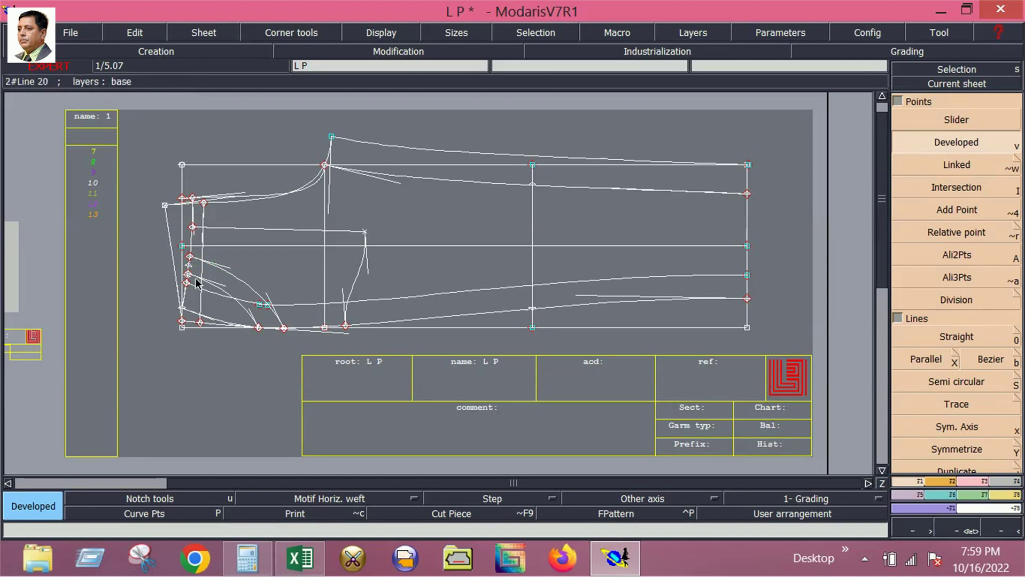
click(976, 360)
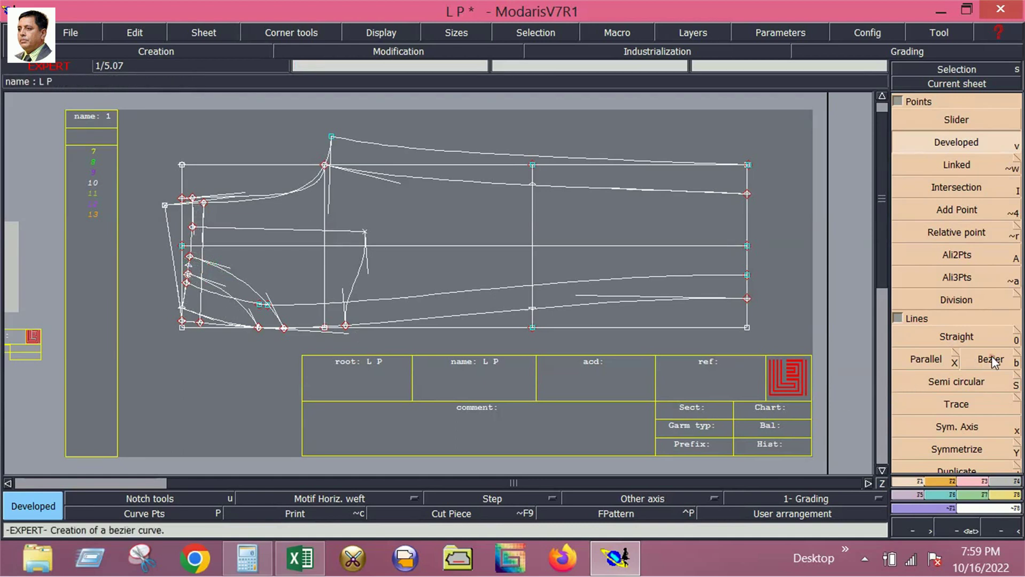
click(188, 261)
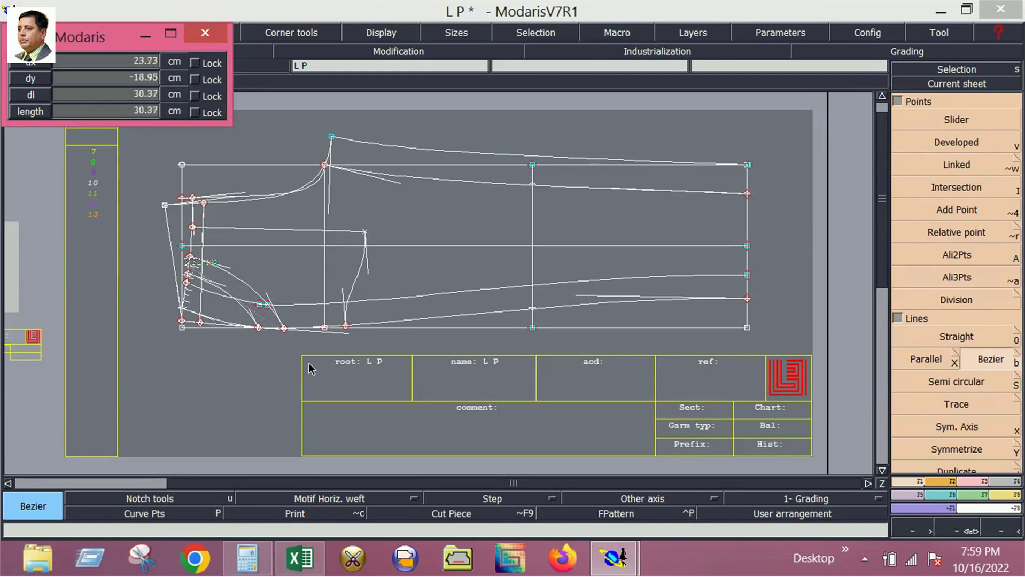
click(300, 558)
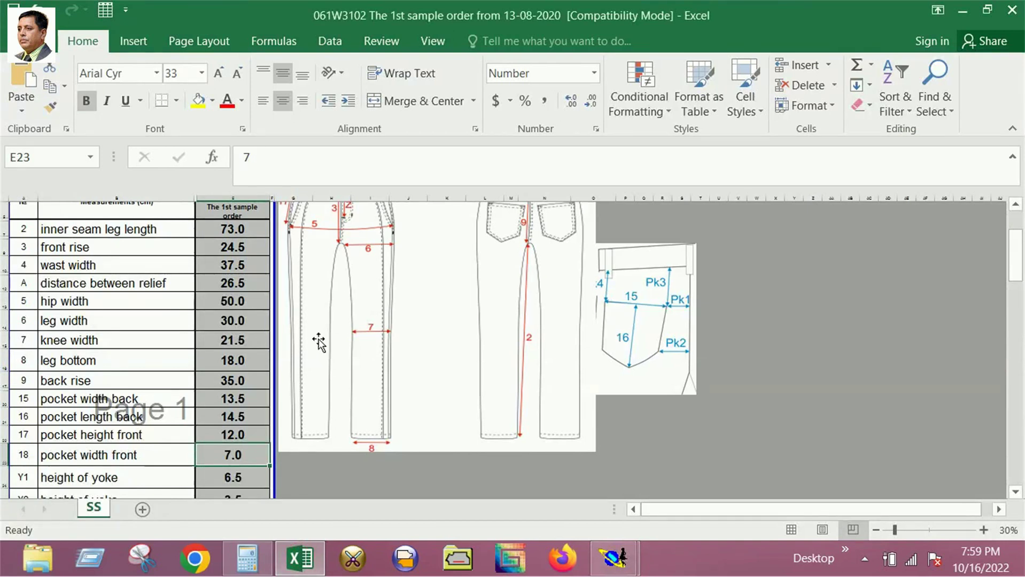
Step: Scroll back to the top of the measurement sheet and hide Excel to show Modaris
scroll(310, 340, up, 1)
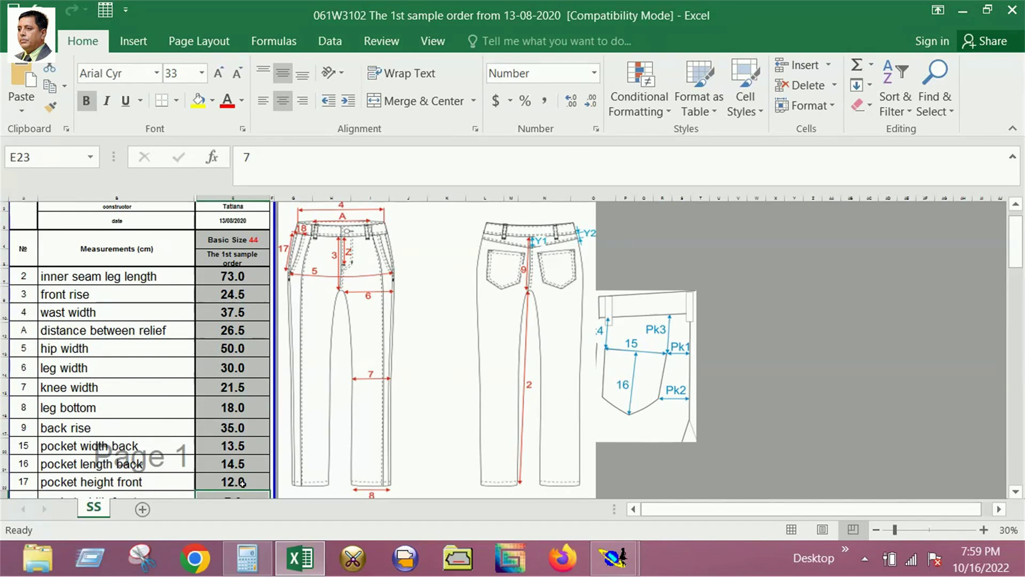
click(300, 558)
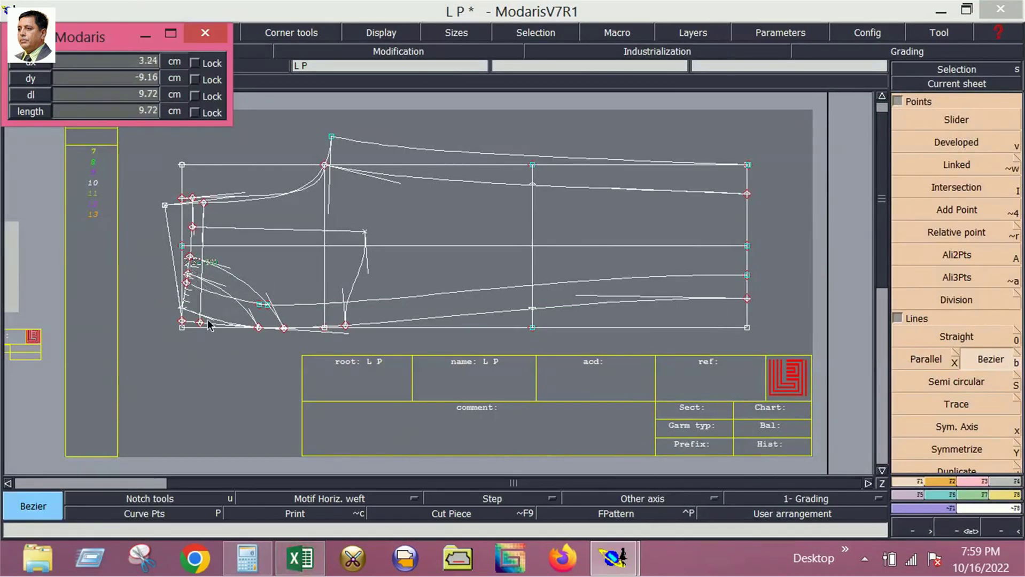
Step: End the Bezier pocket curve at the point on the pattern's lower edge
click(265, 326)
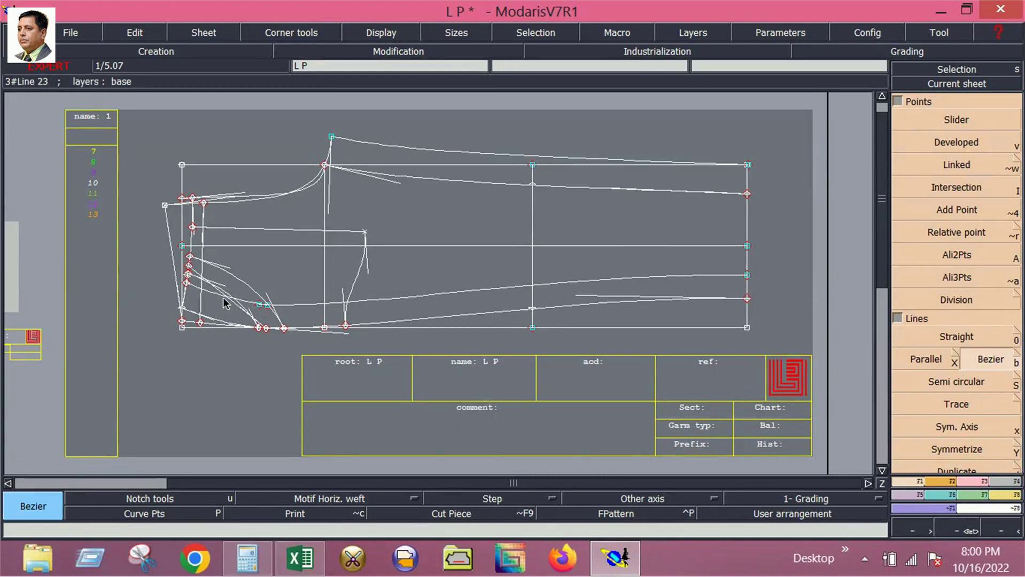
Step: Reshape the new pocket curve, then pick a pocket curve with the Deletion tool
click(977, 480)
click(950, 314)
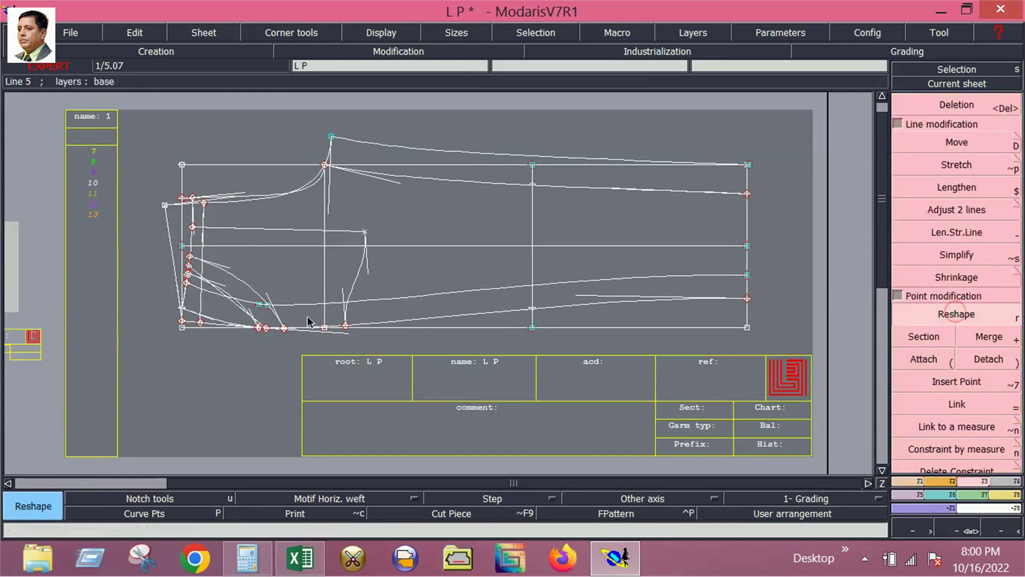
click(229, 276)
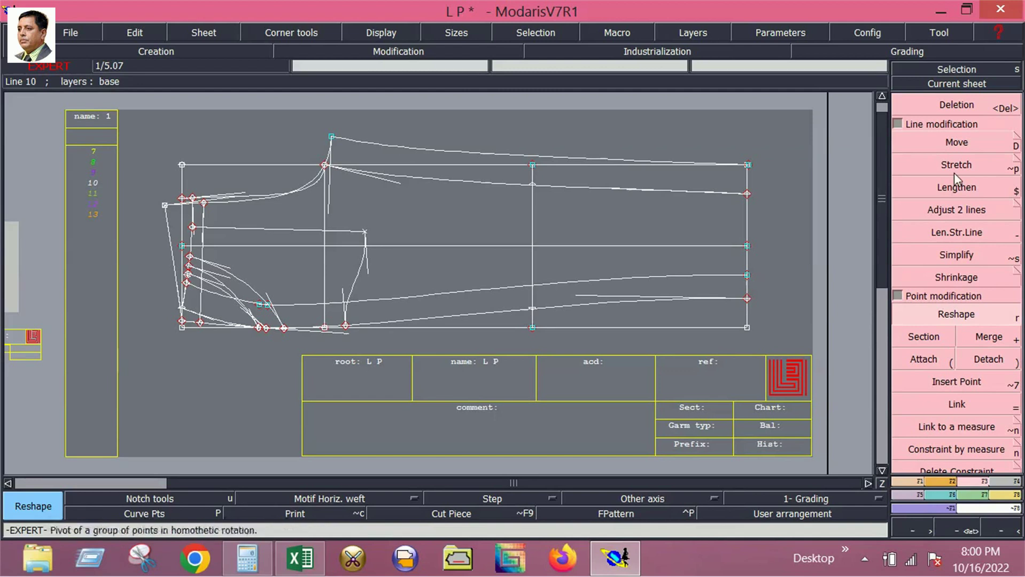
click(955, 105)
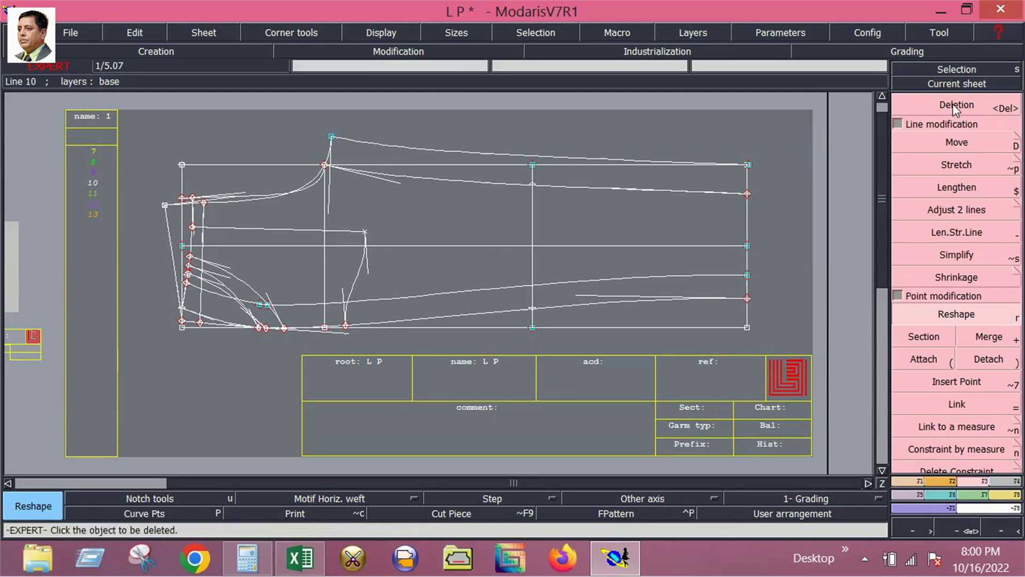
click(212, 285)
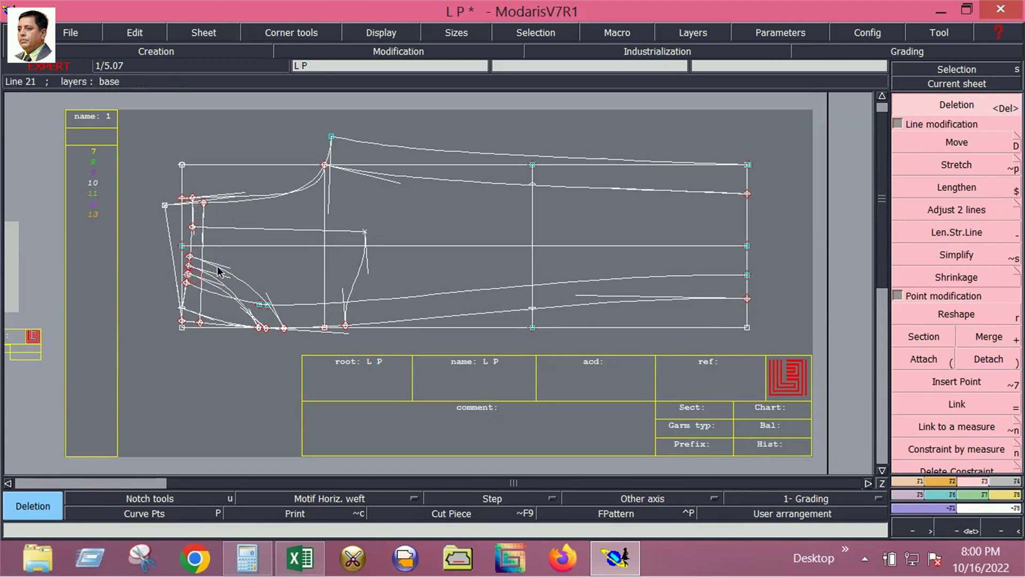
Step: Hide and then re-show the curve handles through the Display menu
click(370, 35)
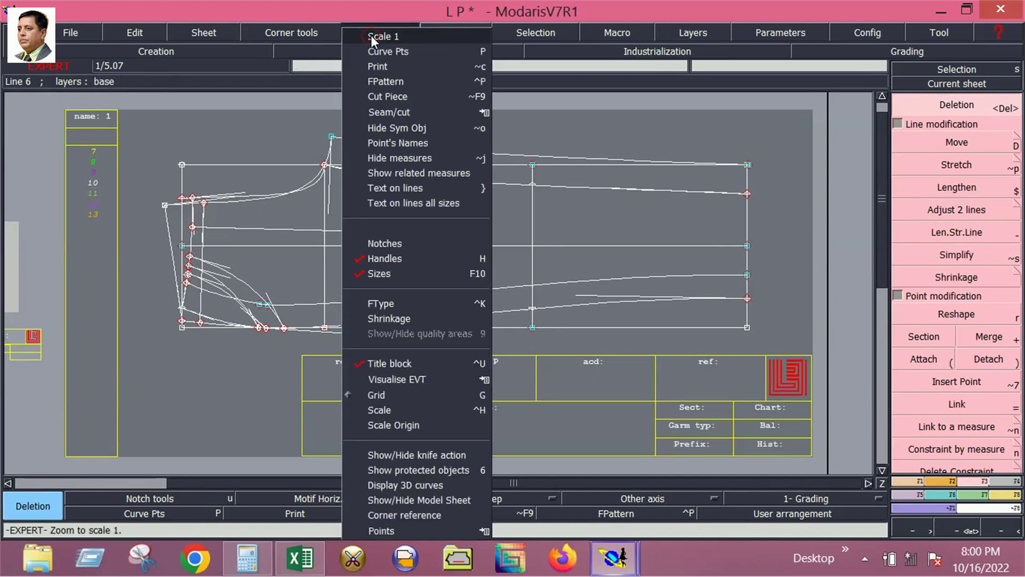
click(440, 258)
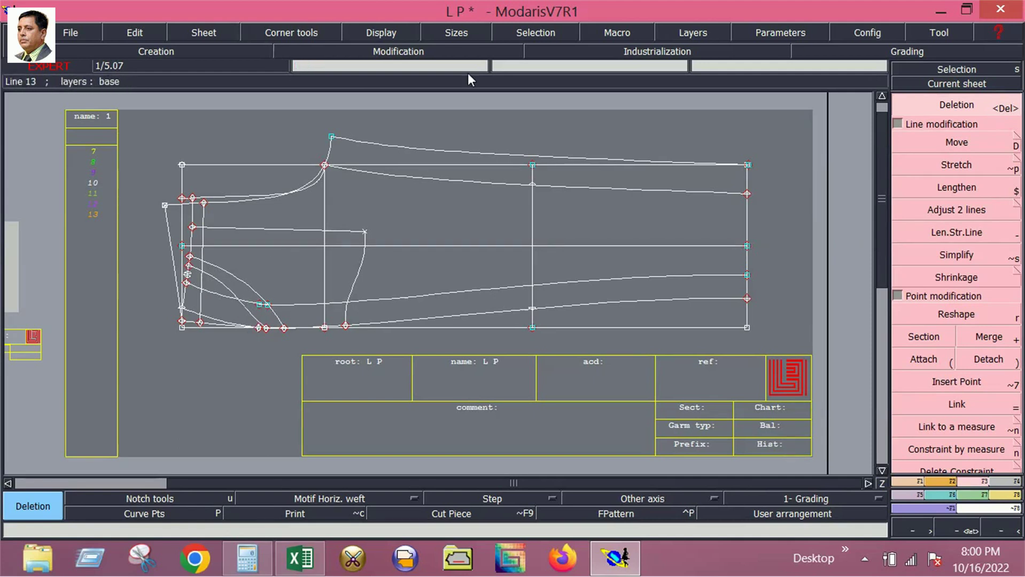
click(390, 33)
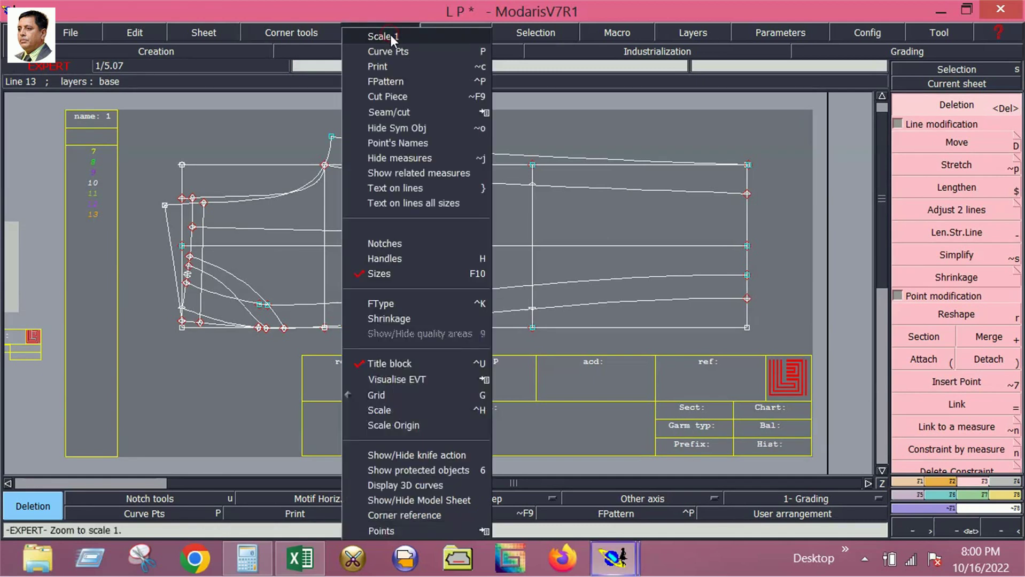
click(416, 259)
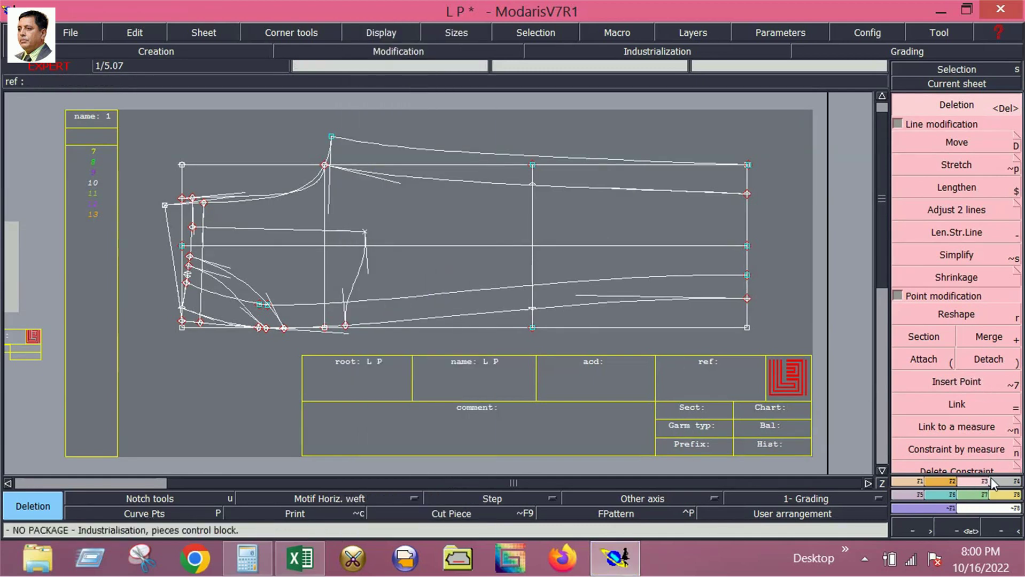
Step: Reshape the inner pocket curve and pick the 13.25 cm side point
click(956, 315)
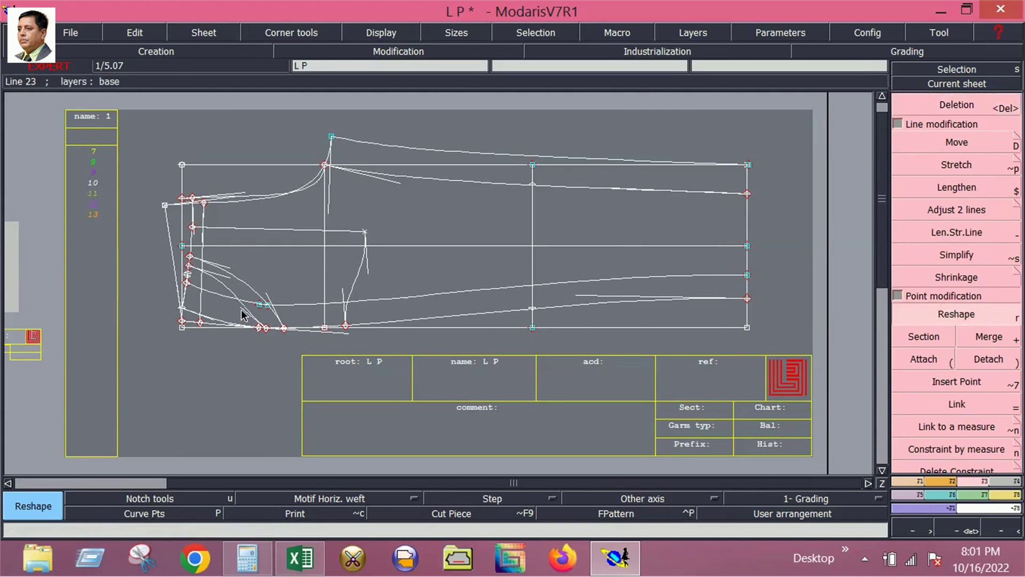
click(248, 302)
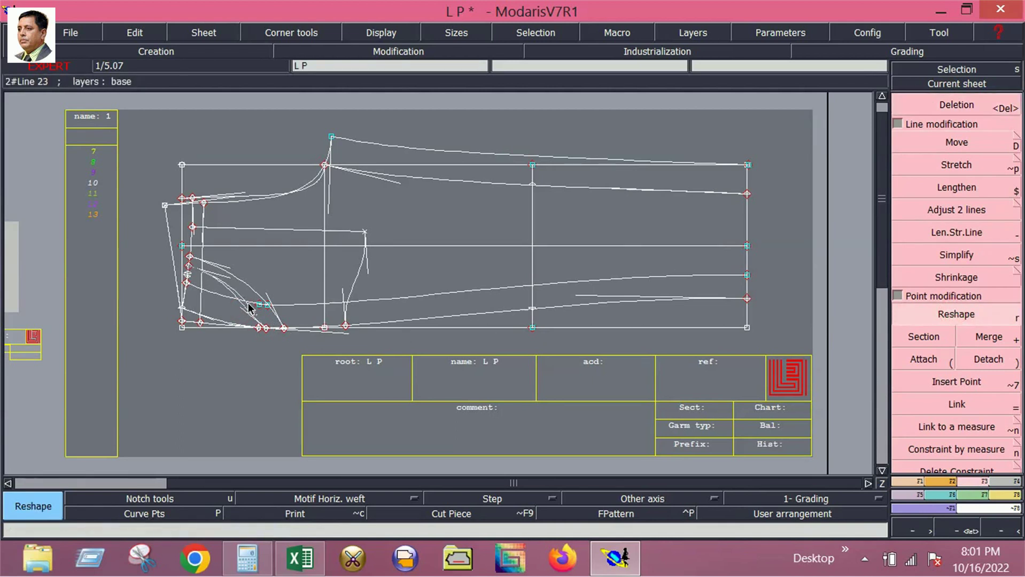
click(248, 302)
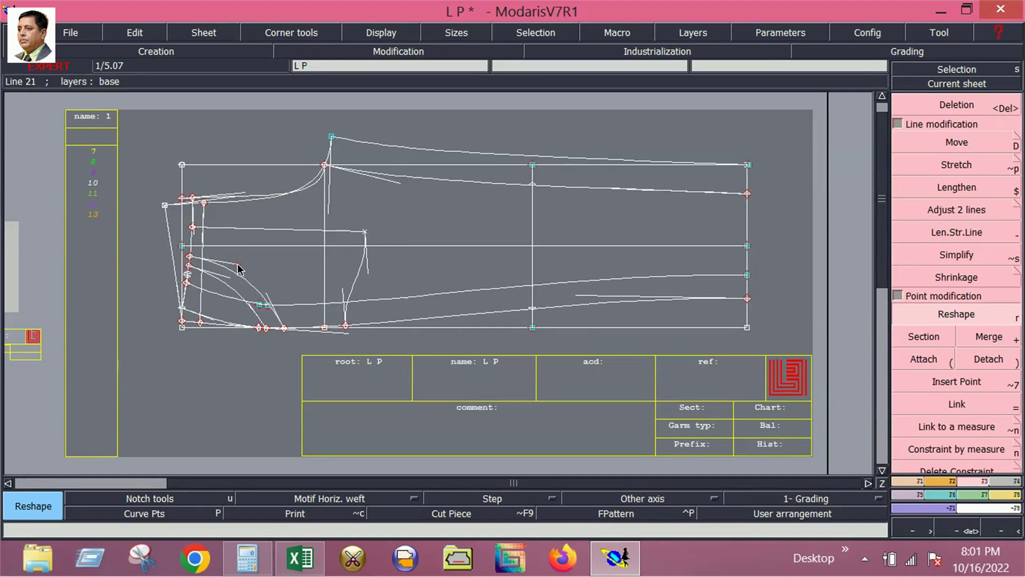
click(237, 264)
click(186, 273)
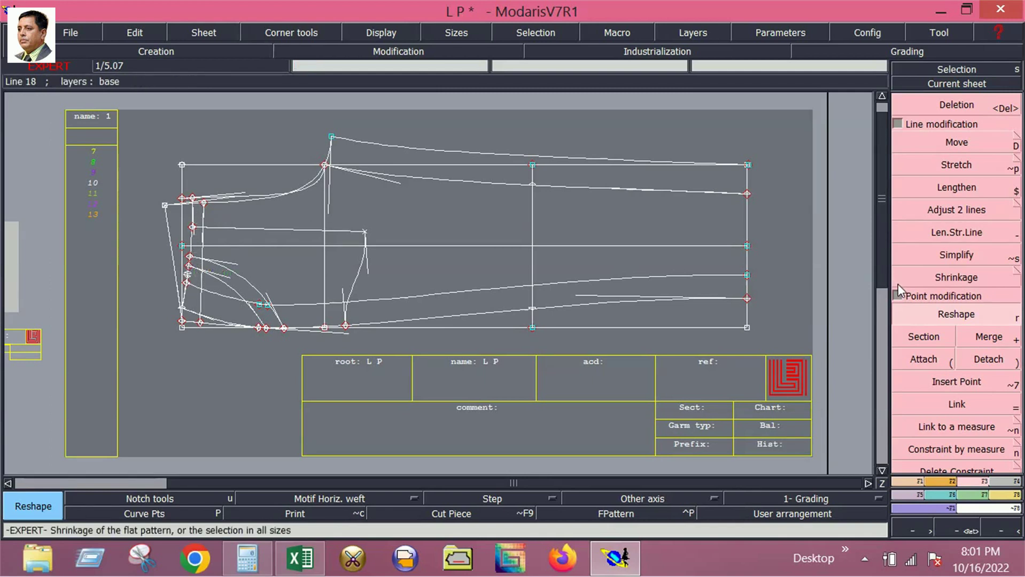
click(915, 484)
click(987, 362)
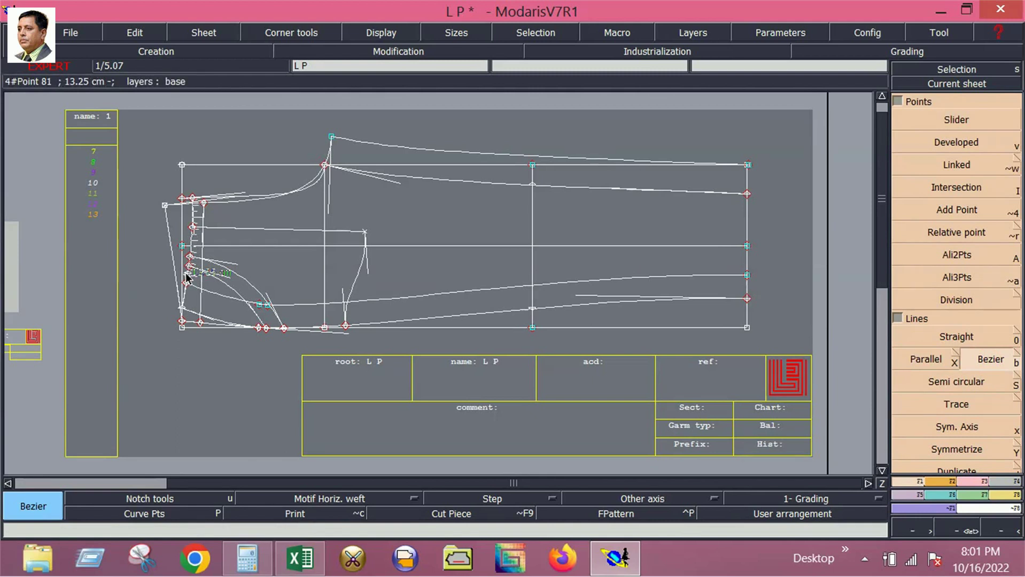
Step: Draw a Bezier pocket curve from the 13.25 cm side point to the lower point, then hide handles
click(186, 272)
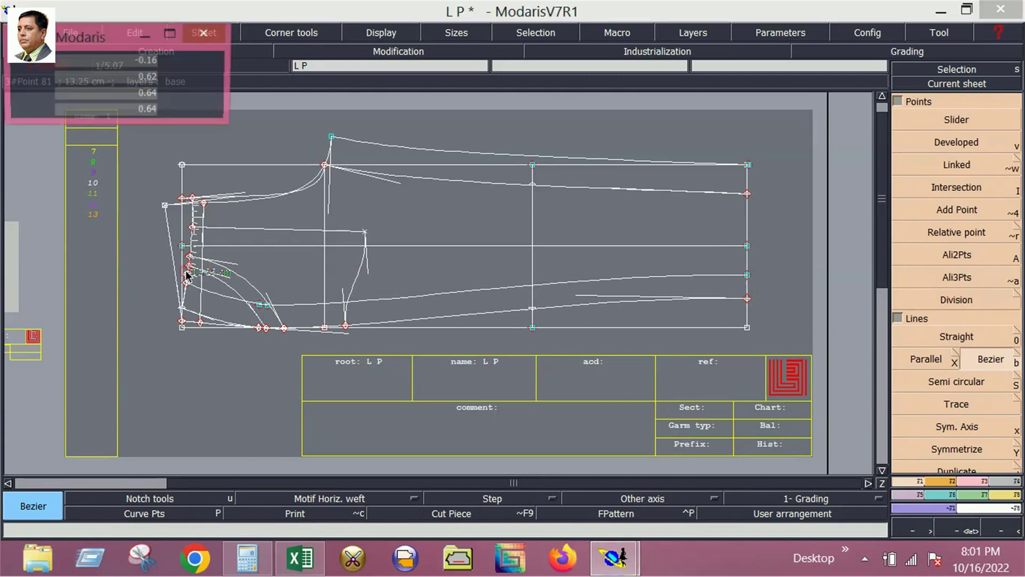
click(259, 304)
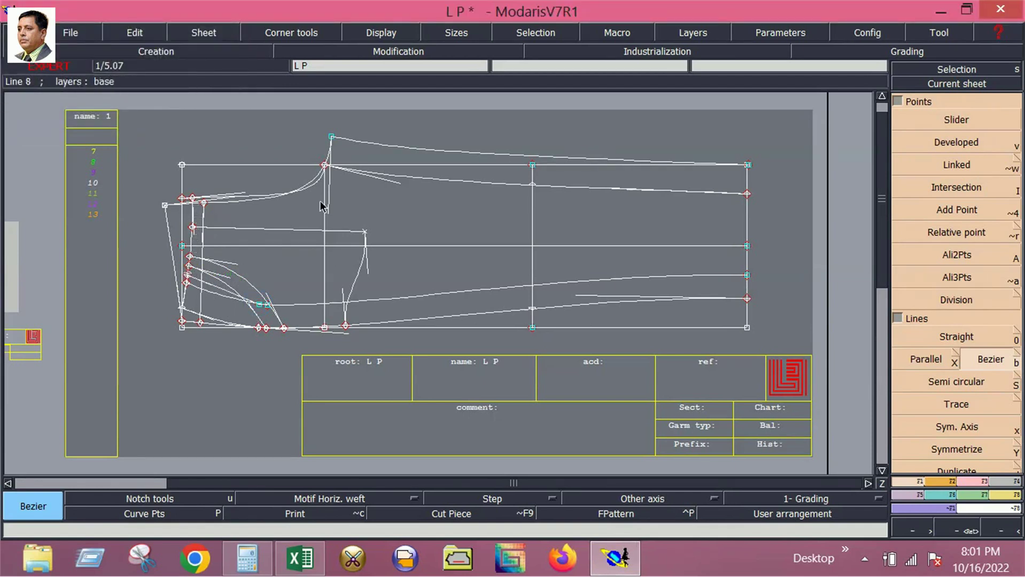
click(396, 32)
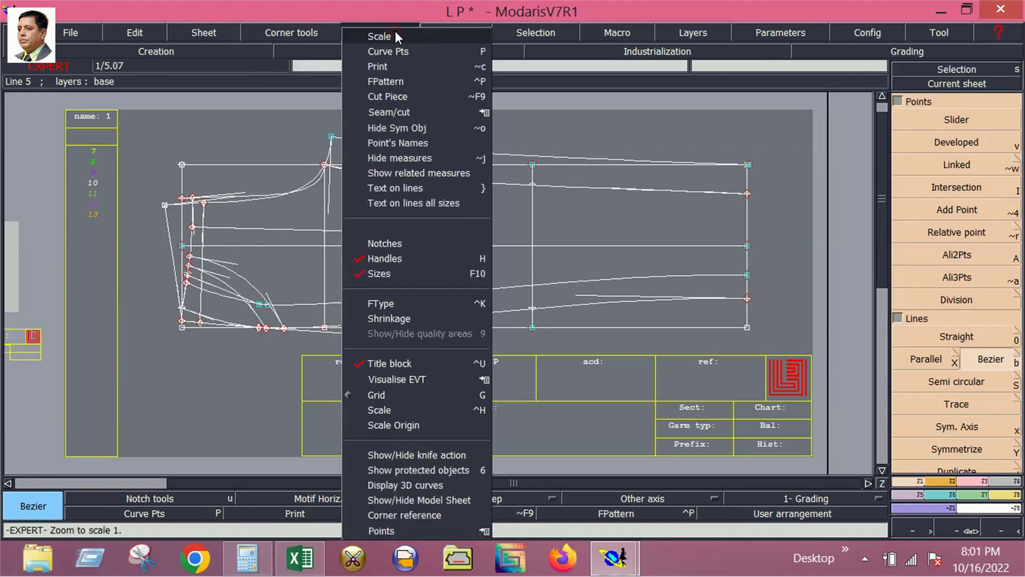
click(393, 195)
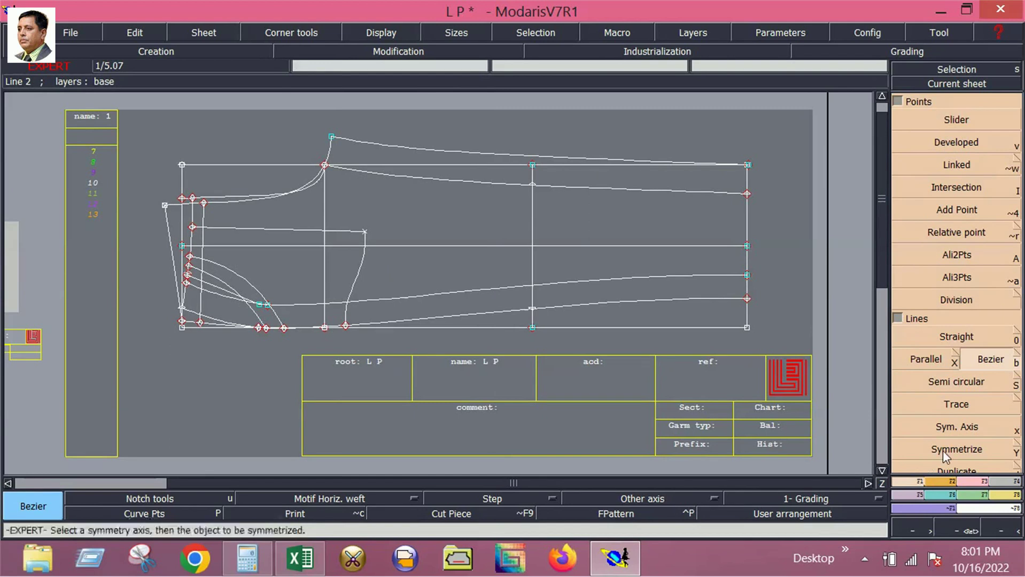
Step: Delete the old pocket curve, the stray cross points and a leftover segment near the 13.25 cm point
click(976, 482)
click(963, 104)
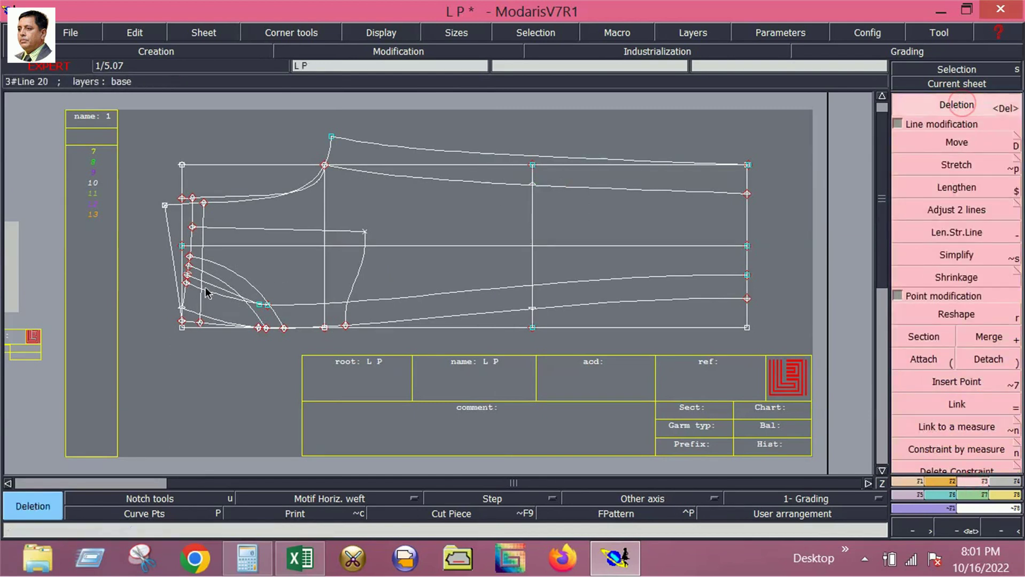
click(219, 292)
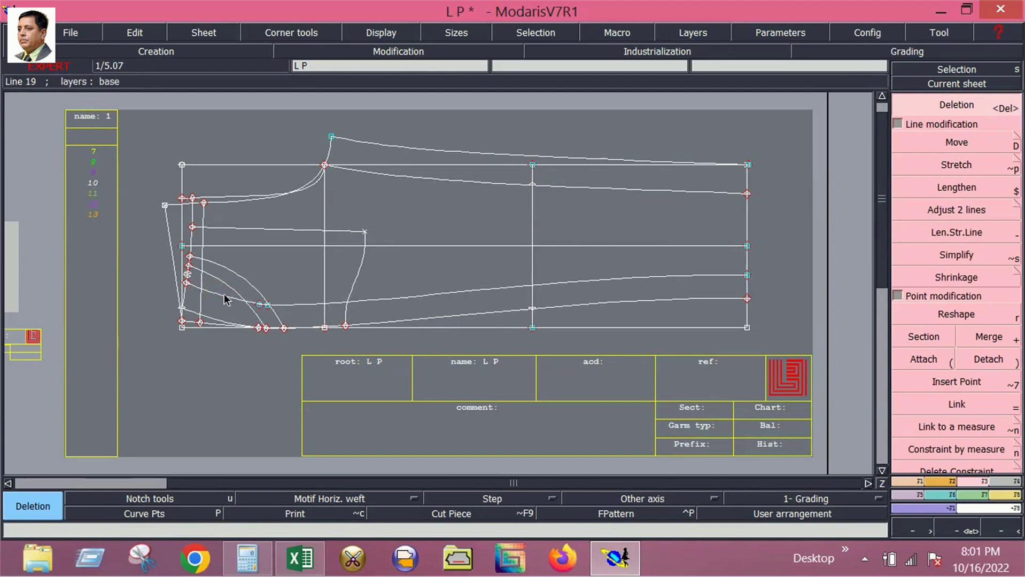
click(222, 294)
click(211, 292)
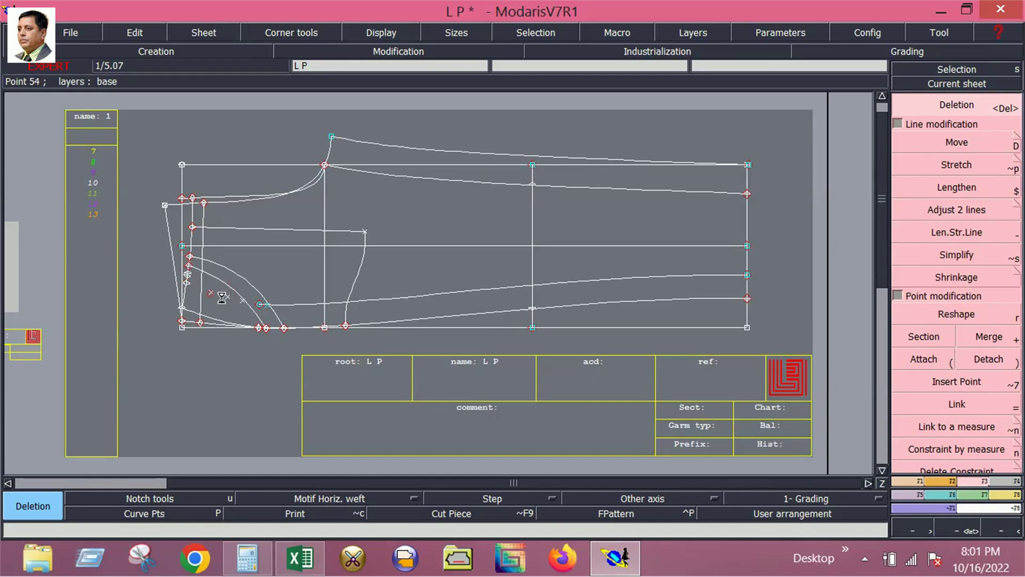
click(229, 297)
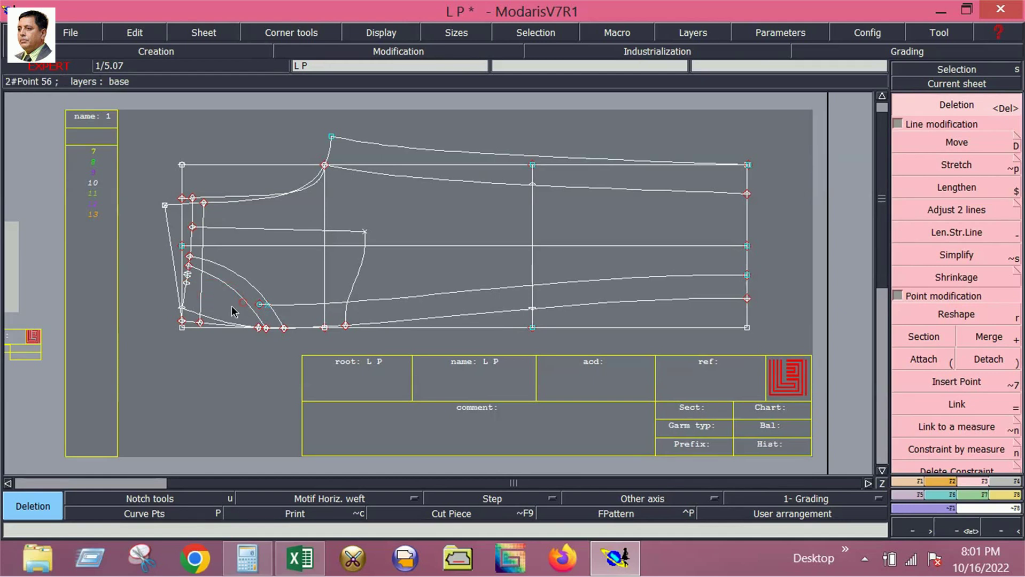
click(186, 281)
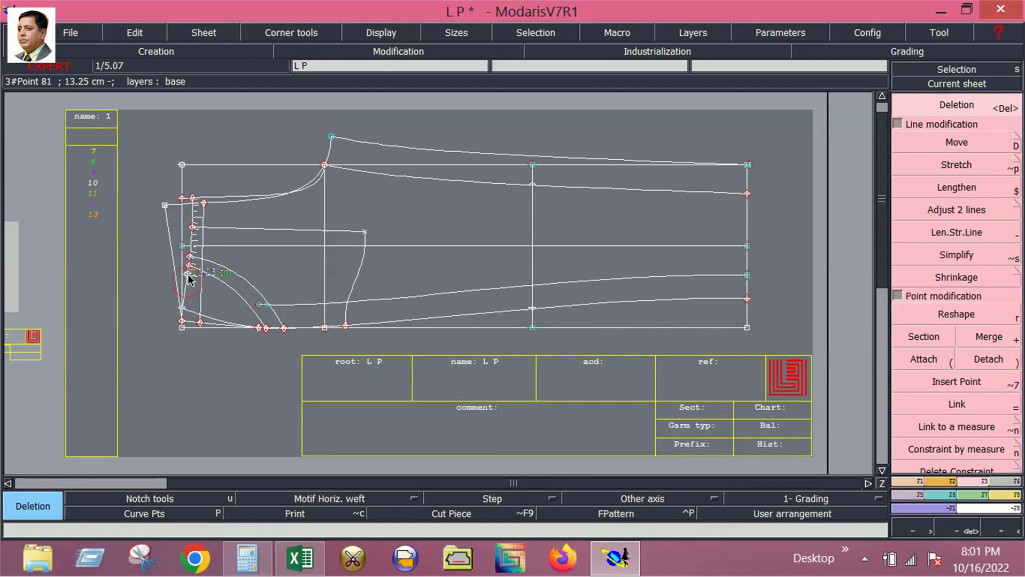
click(188, 274)
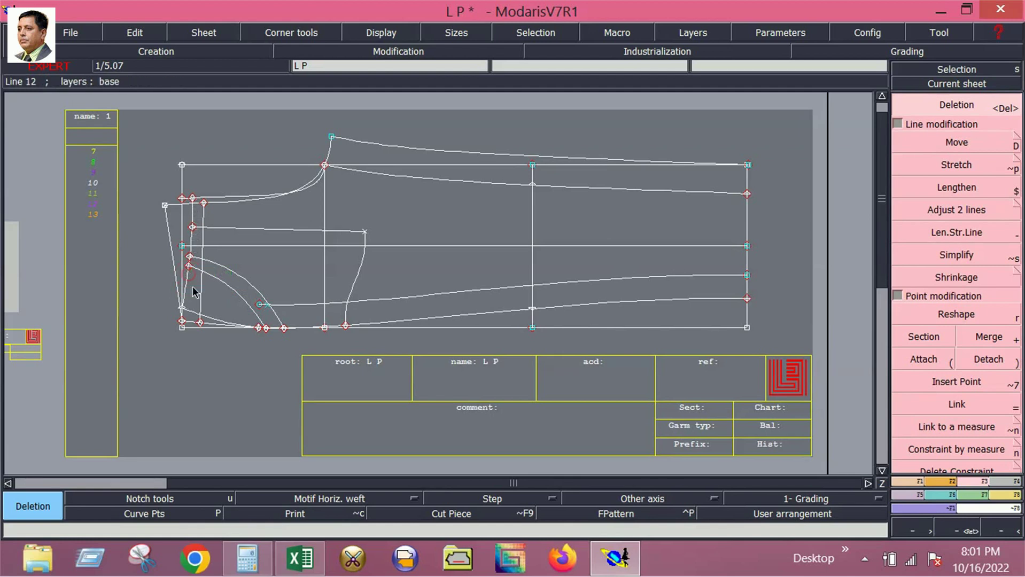
right_click(189, 291)
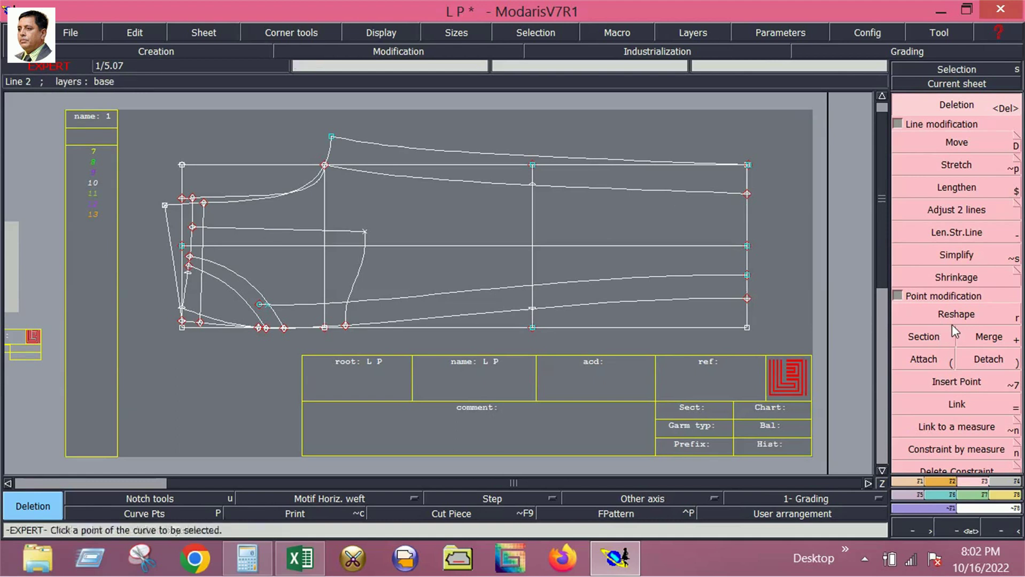
Step: Draw a trial Bezier curve from the side point toward the hem, then undo it
click(896, 482)
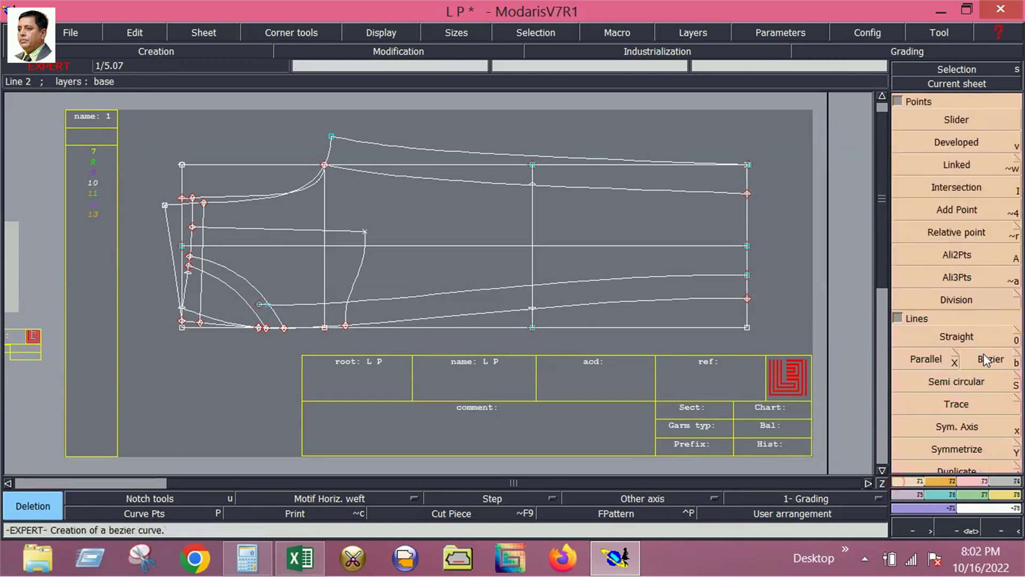
click(986, 361)
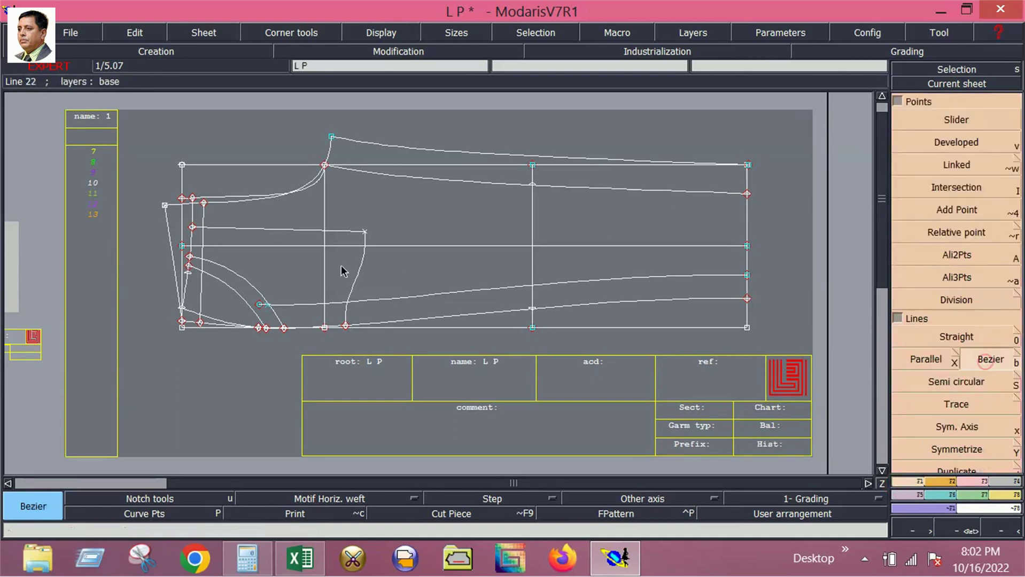
click(189, 272)
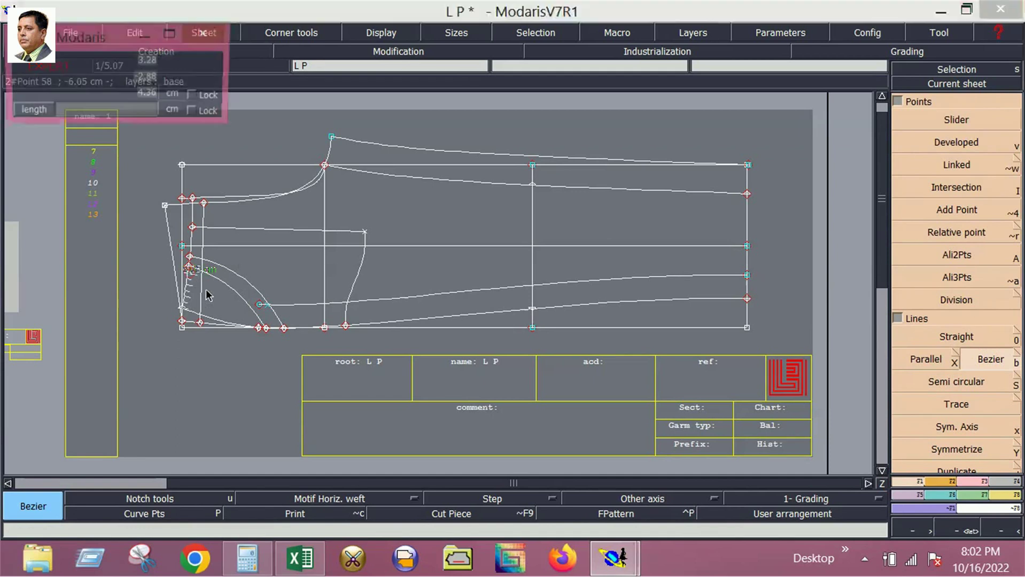
click(260, 329)
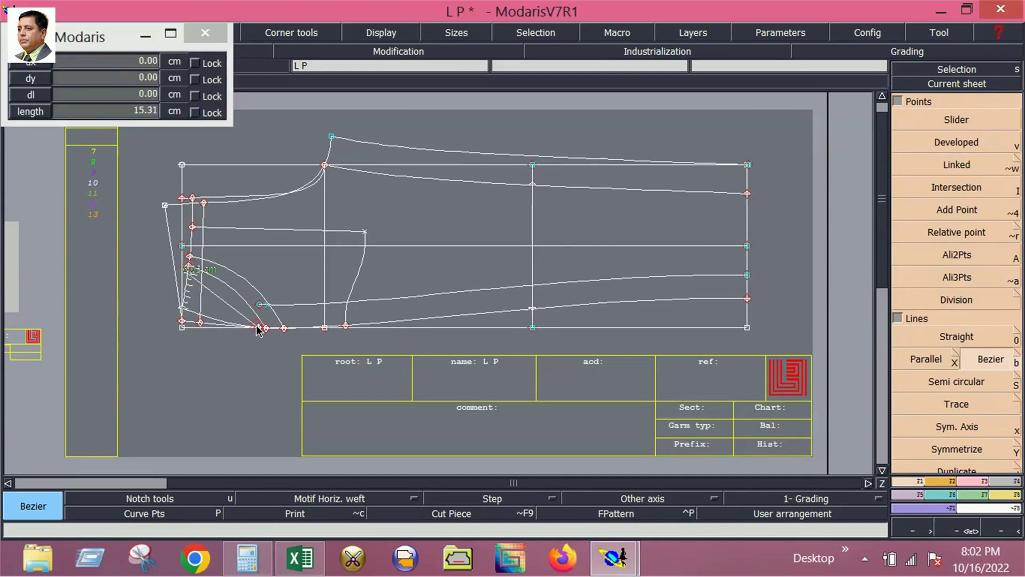
click(260, 329)
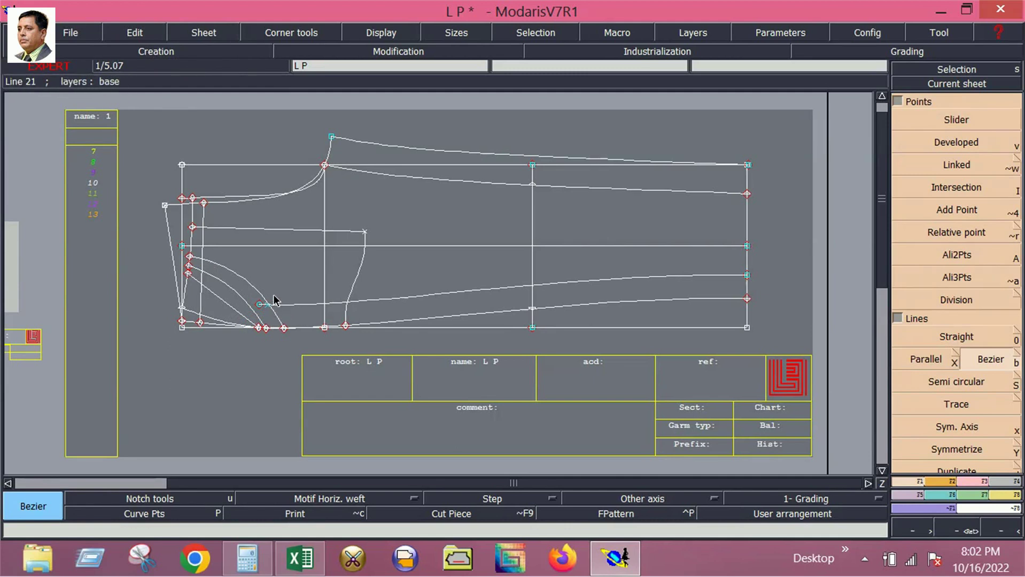
key(ctrl+z)
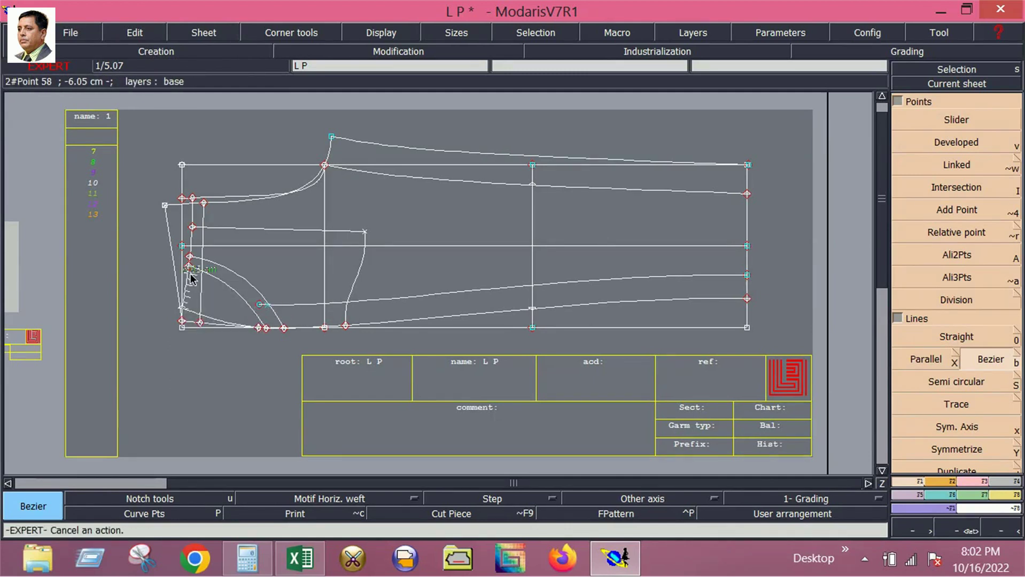
Step: Redraw the pocket curve from the side point through one intermediate bend point
click(187, 269)
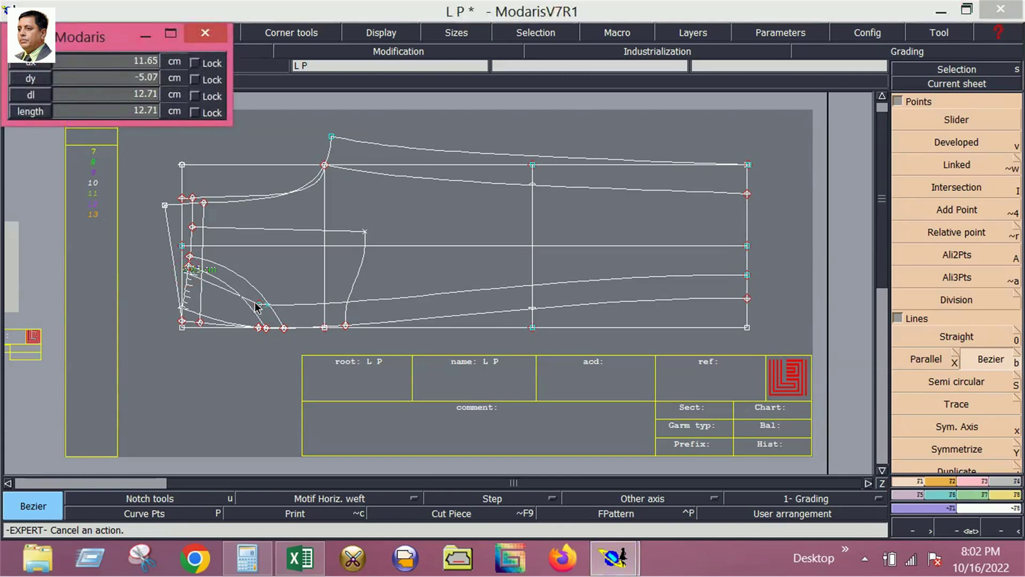
click(258, 303)
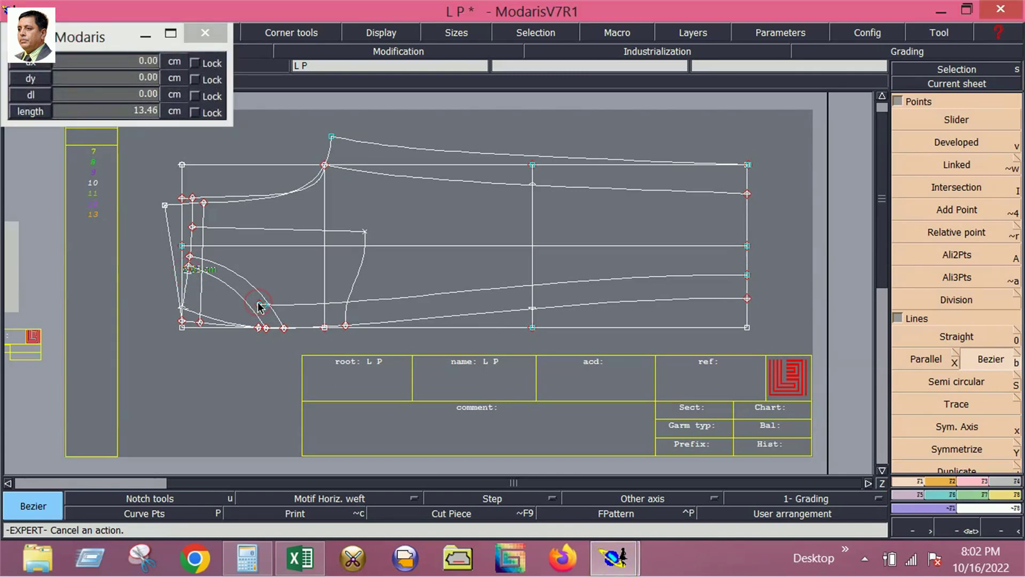
right_click(260, 304)
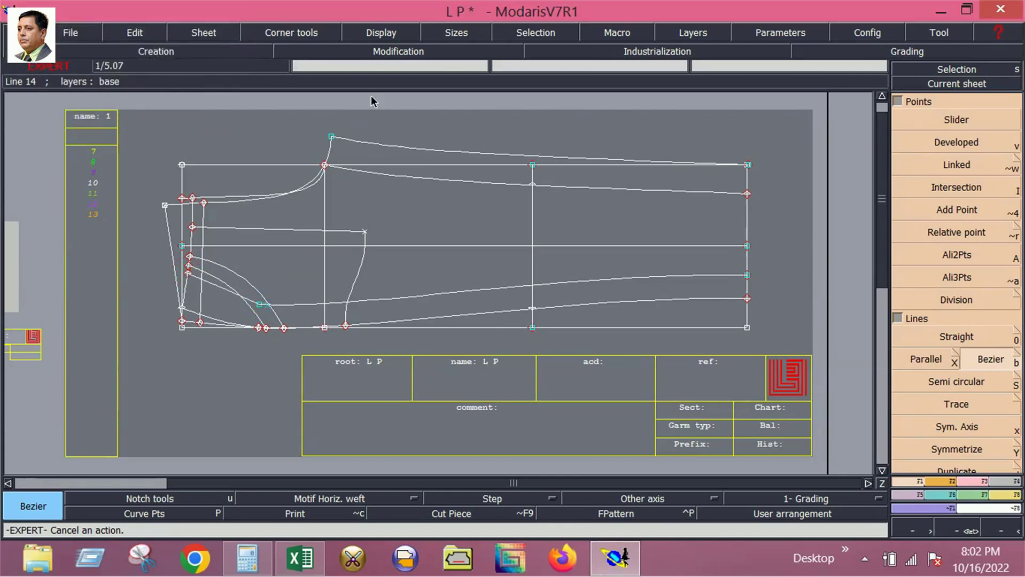
Step: Show Bezier handles on all curves, removing an accidentally added pocket-curve point
click(384, 31)
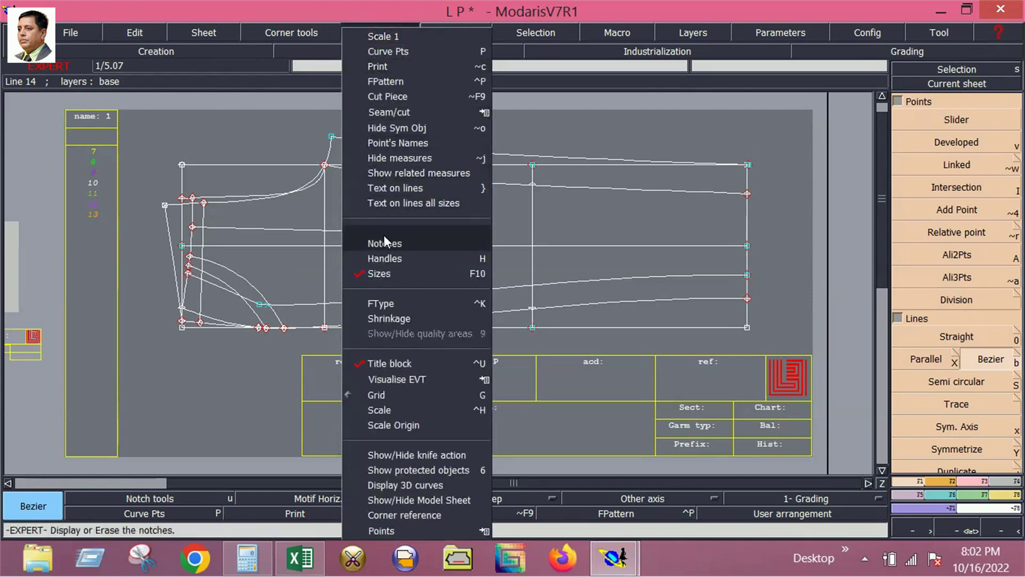
click(384, 258)
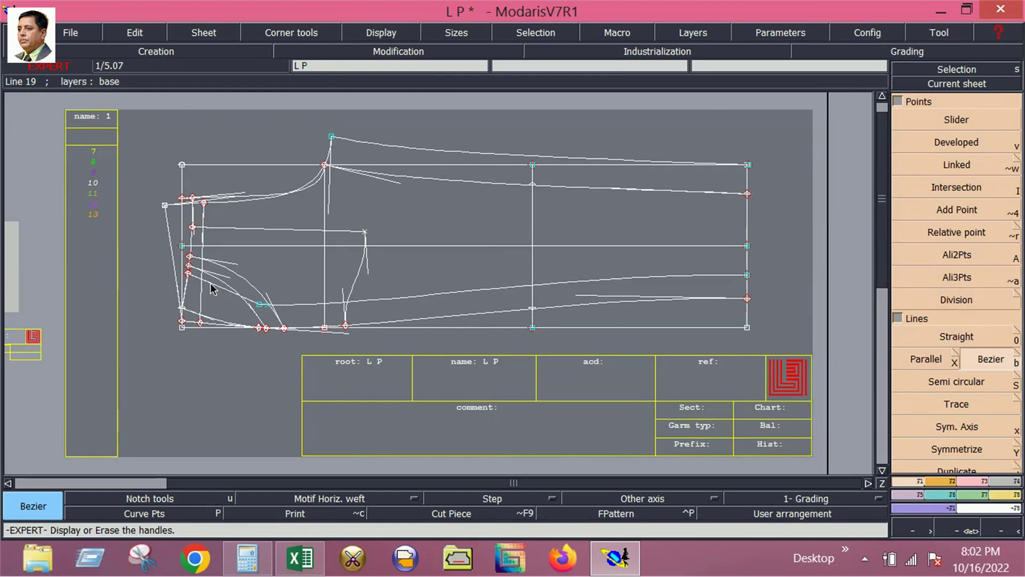
click(203, 290)
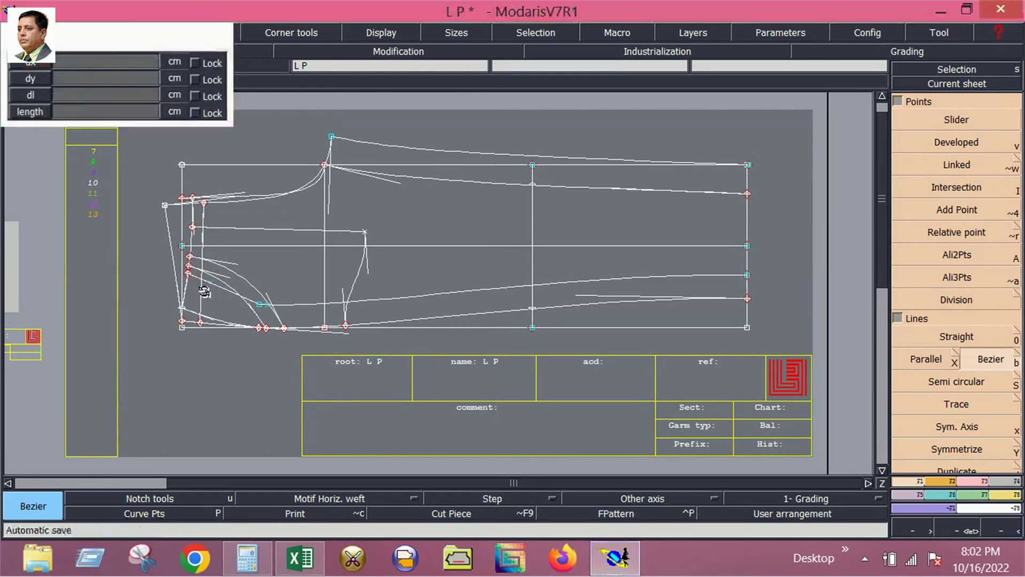
key(ctrl+z)
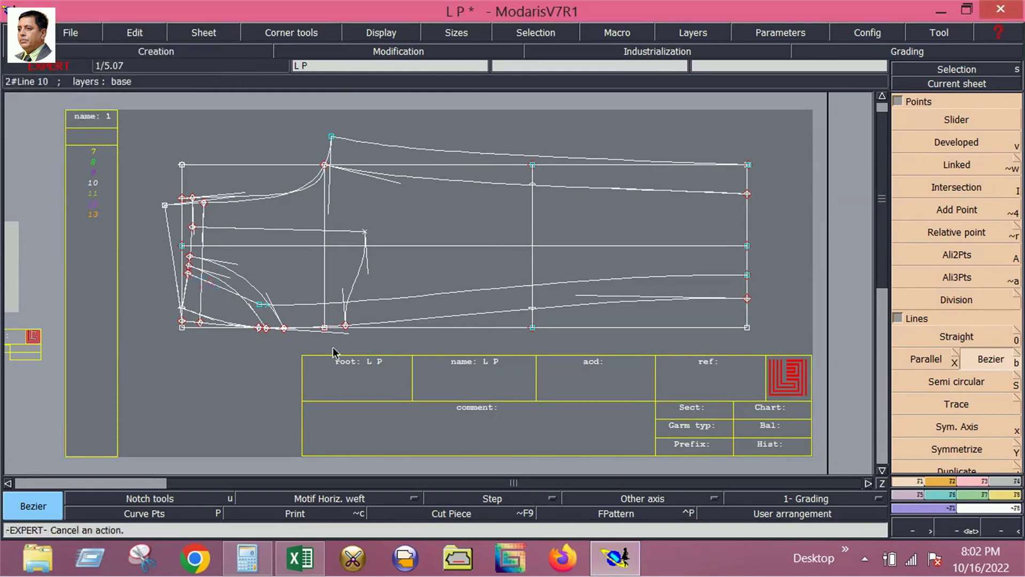
Step: Reshape the two pocket curves, then bring up the Excel measurement sheet
click(979, 482)
click(953, 315)
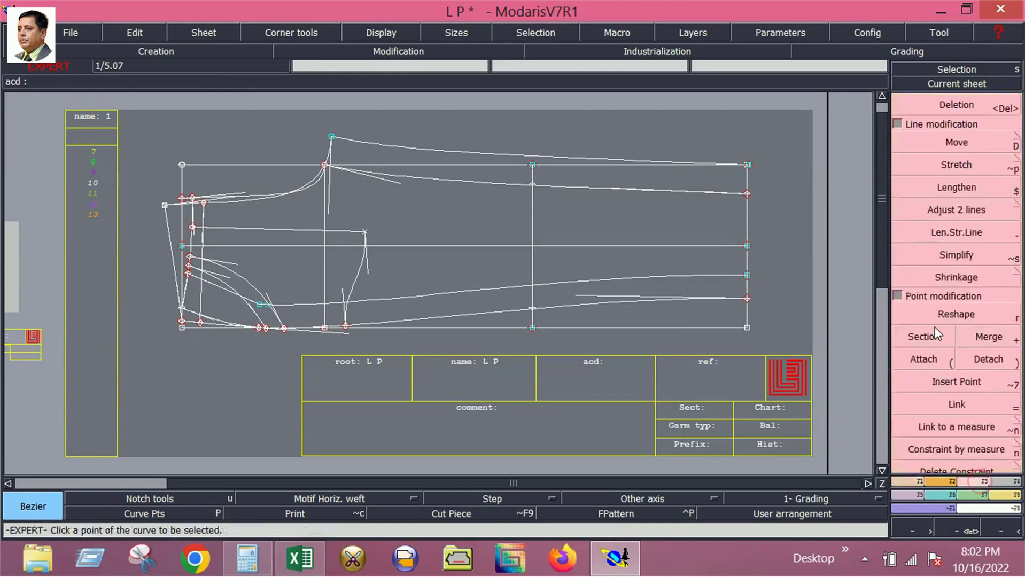
click(216, 290)
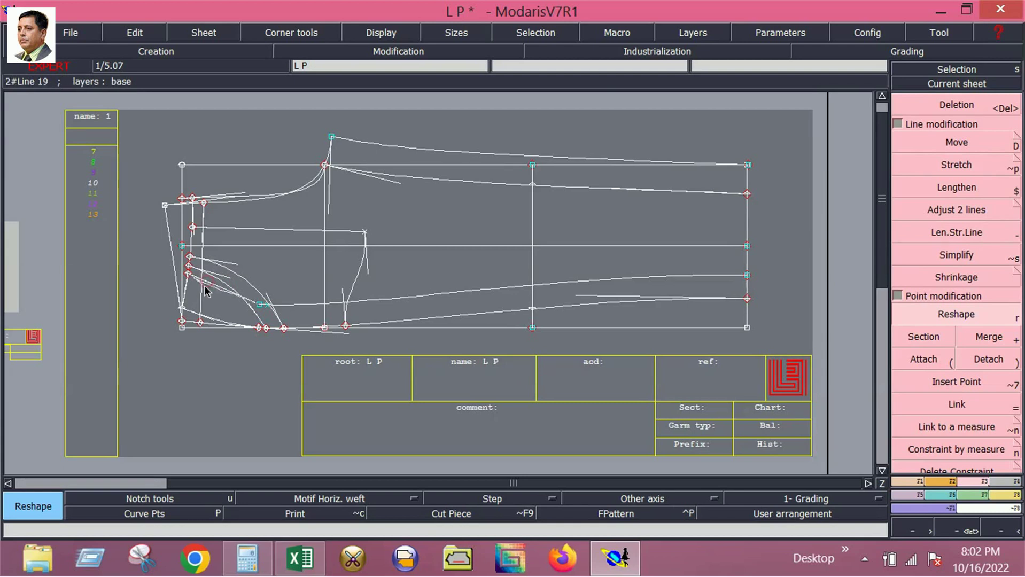
click(233, 300)
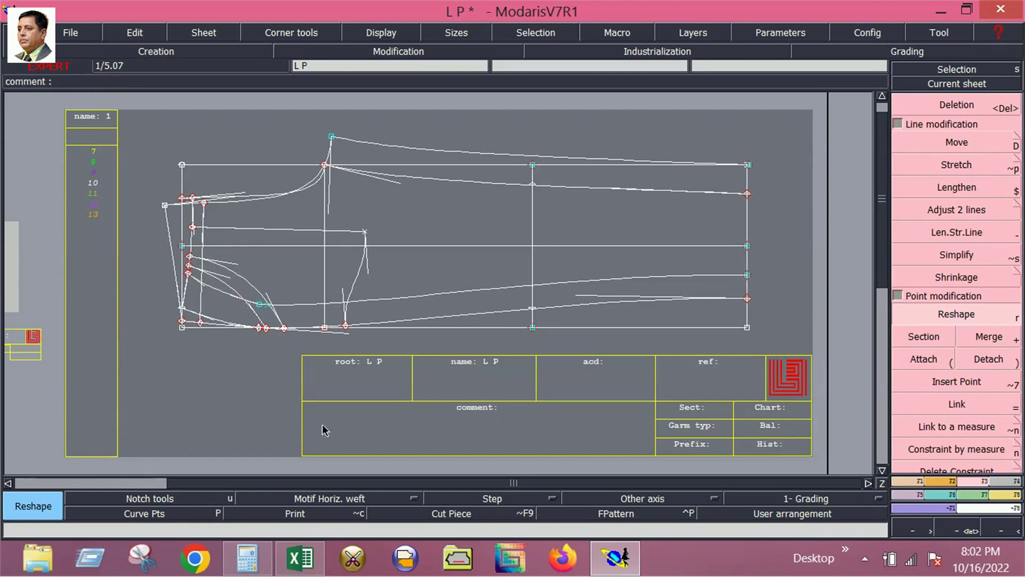
click(300, 557)
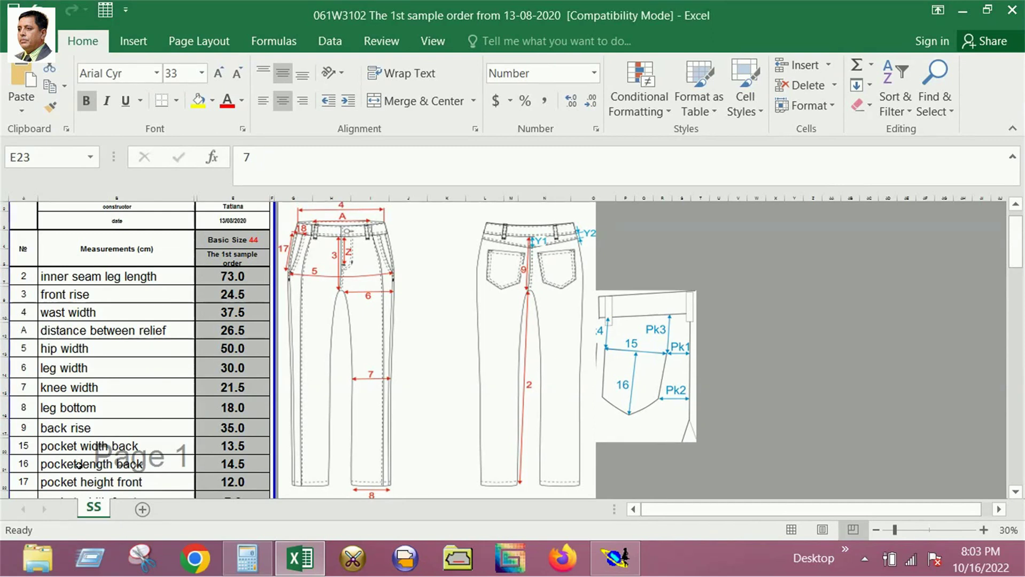
scroll(79, 465, down, 1)
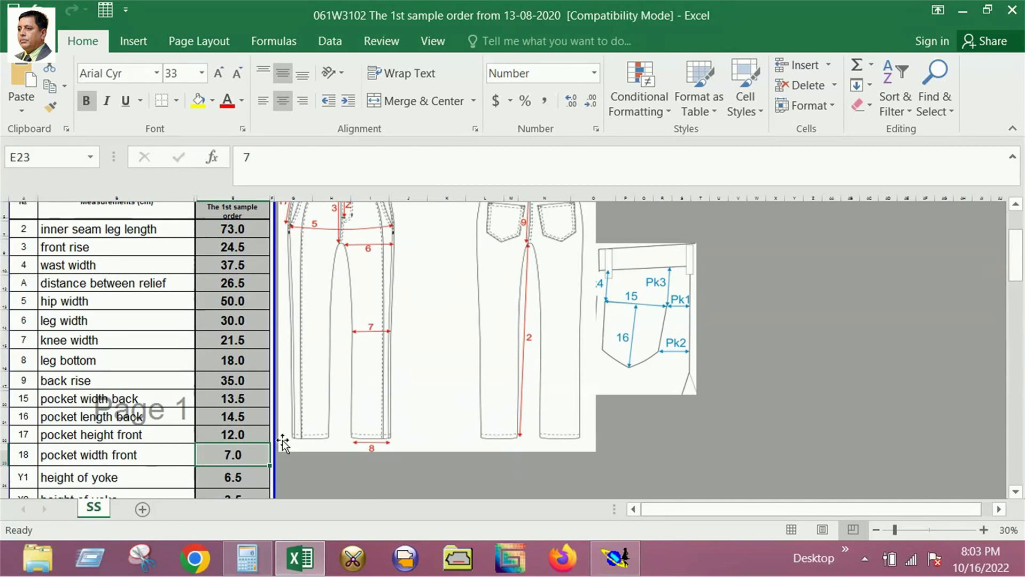
scroll(308, 448, up, 1)
scroll(308, 448, up, 1)
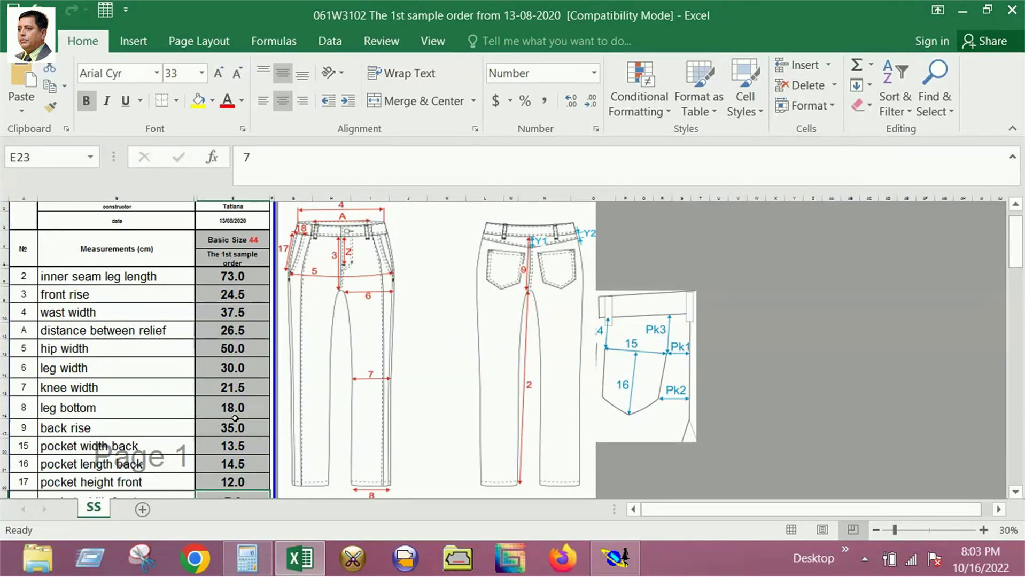
scroll(235, 418, down, 2)
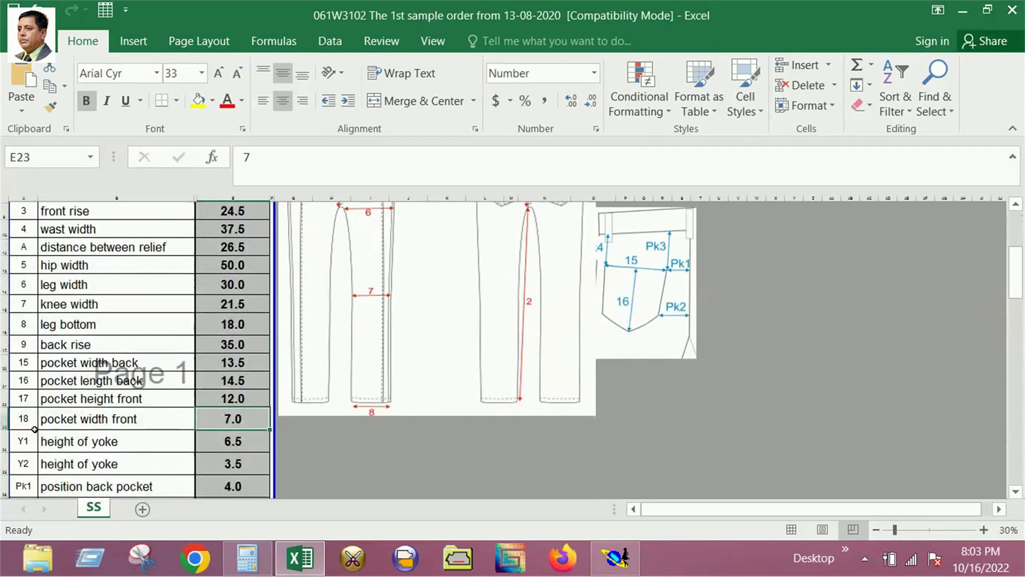
scroll(64, 432, up, 2)
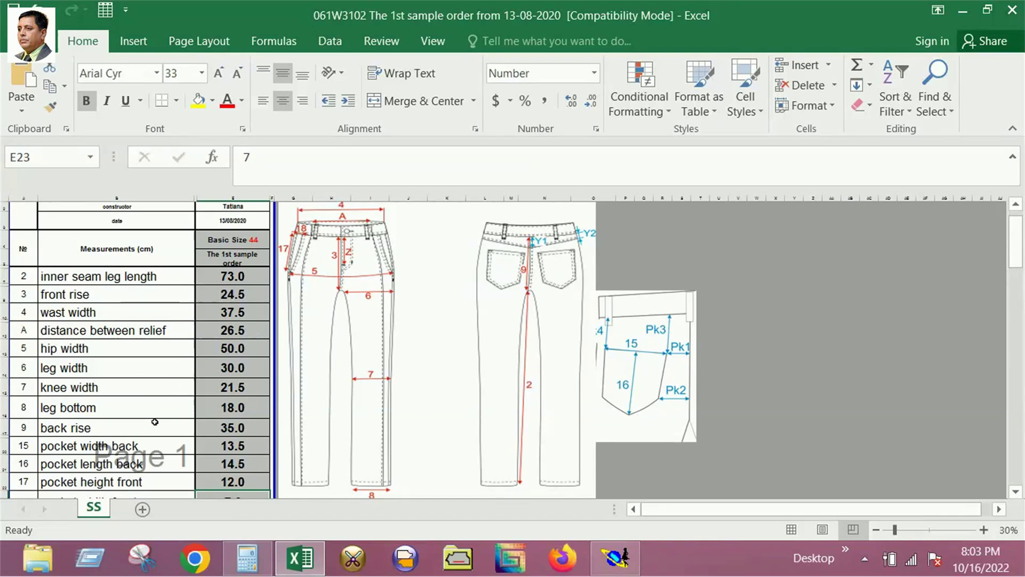
scroll(155, 433, down, 2)
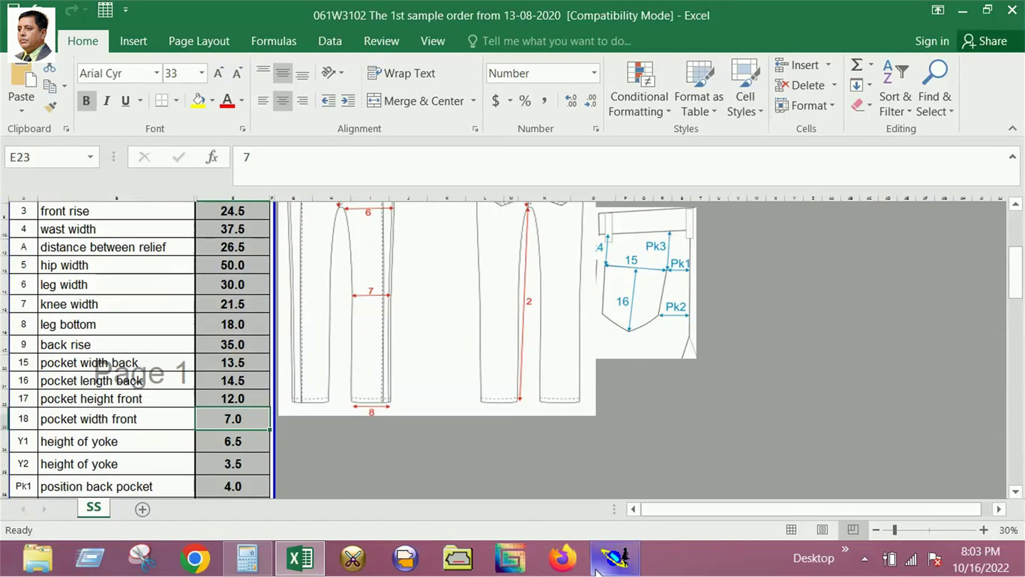
Step: Back in Modaris, place a developed point along the side curve above the pocket
click(614, 561)
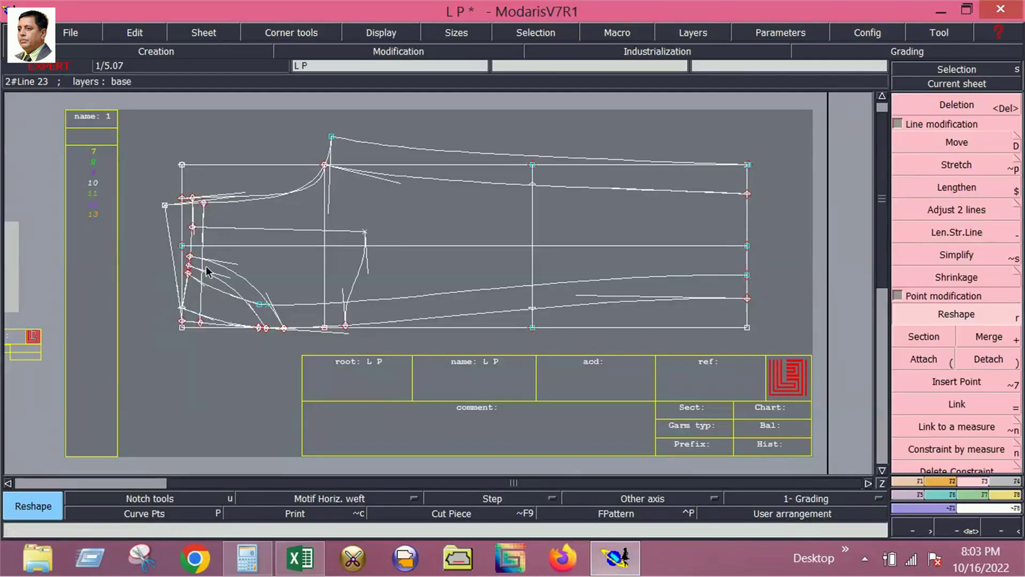
click(963, 108)
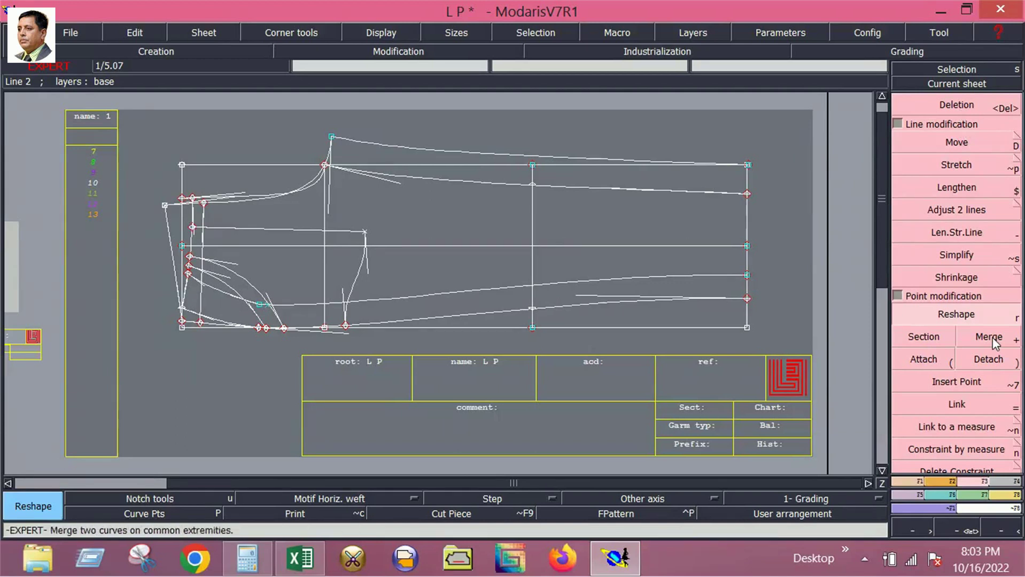
click(912, 482)
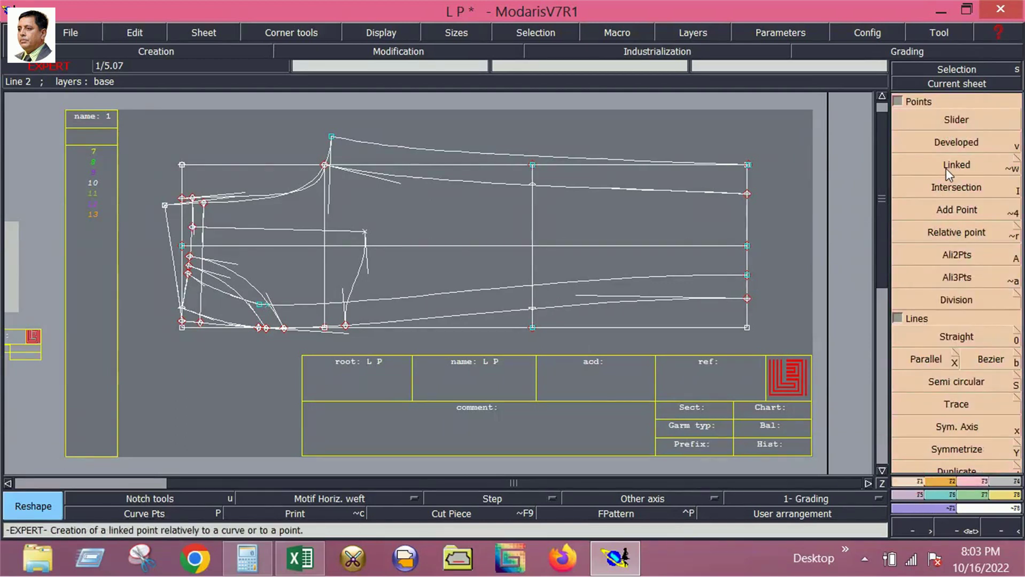
click(944, 141)
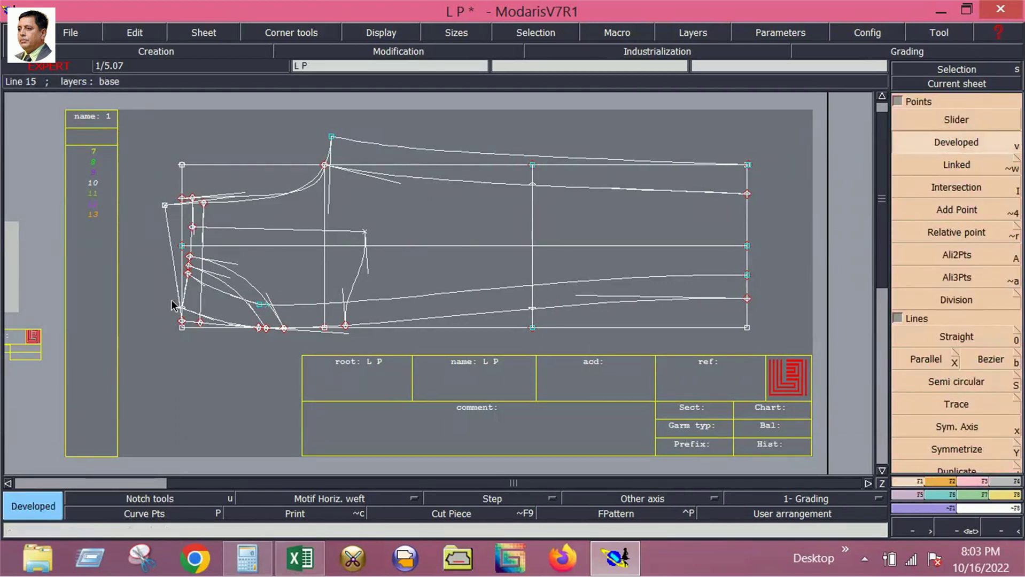
click(183, 305)
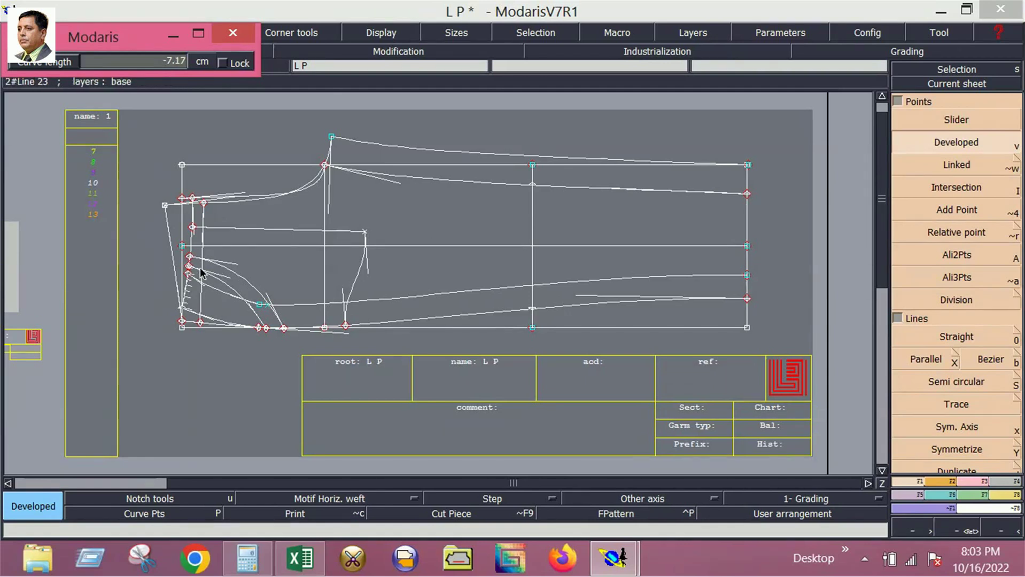
click(192, 264)
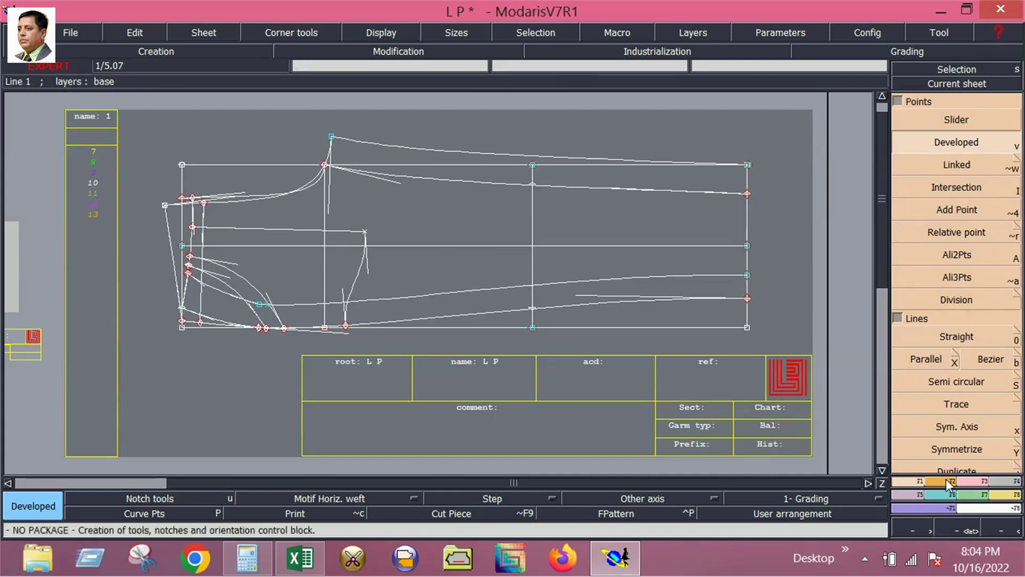
Step: Attach the new pocket curve's end point onto the lower leg curve, then use the taskbar
click(976, 483)
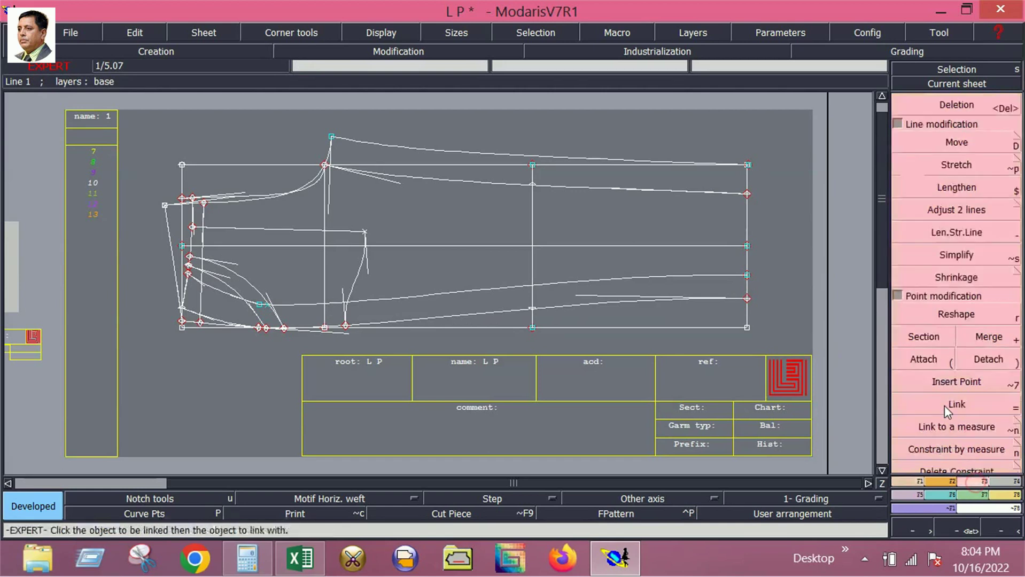
click(923, 358)
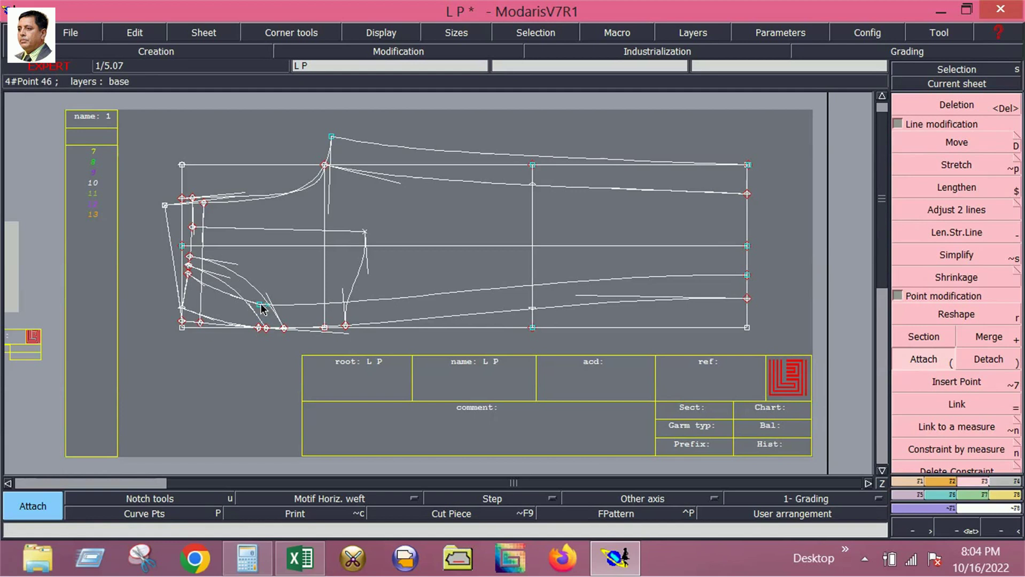
click(261, 304)
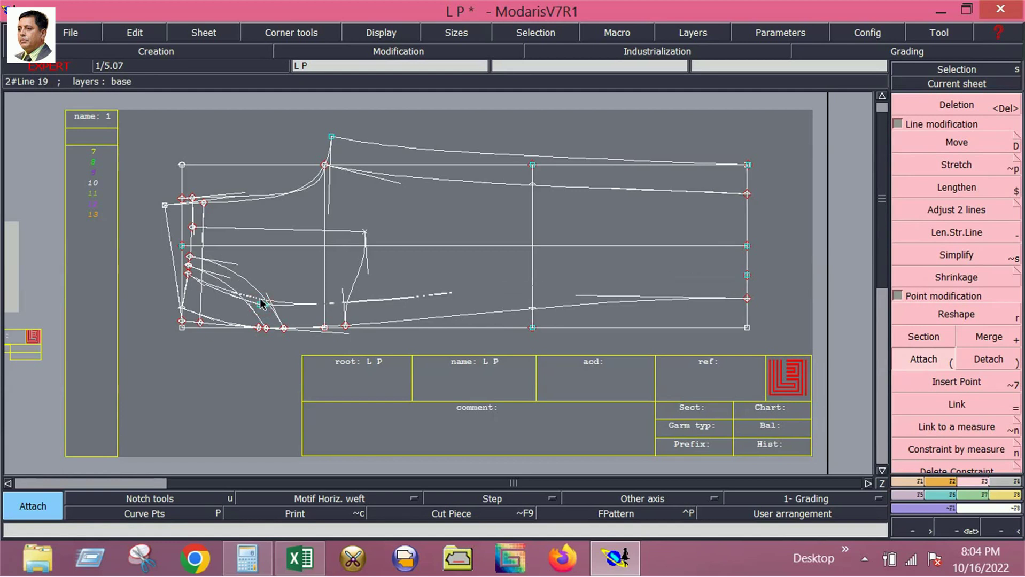
click(260, 299)
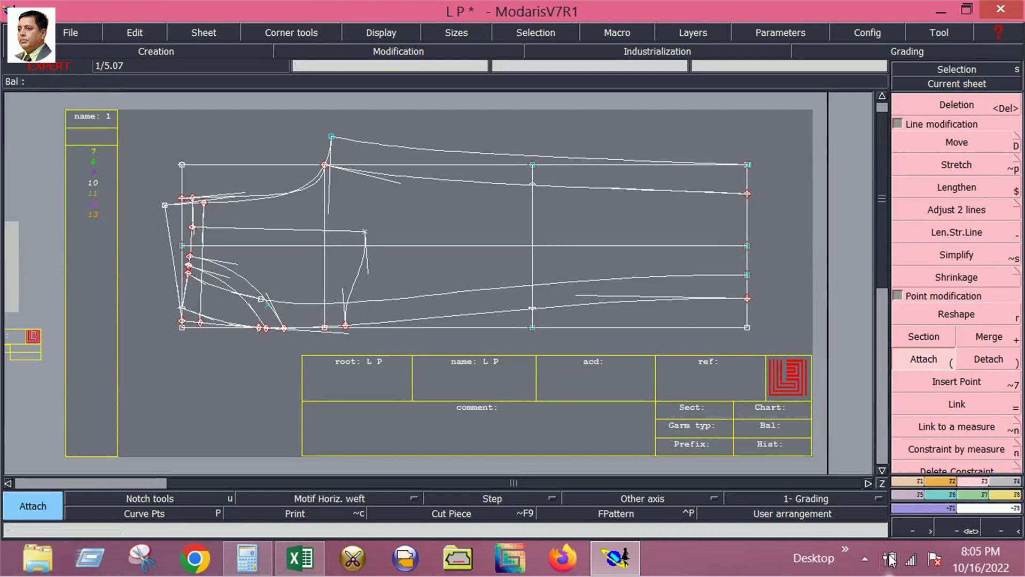
click(866, 558)
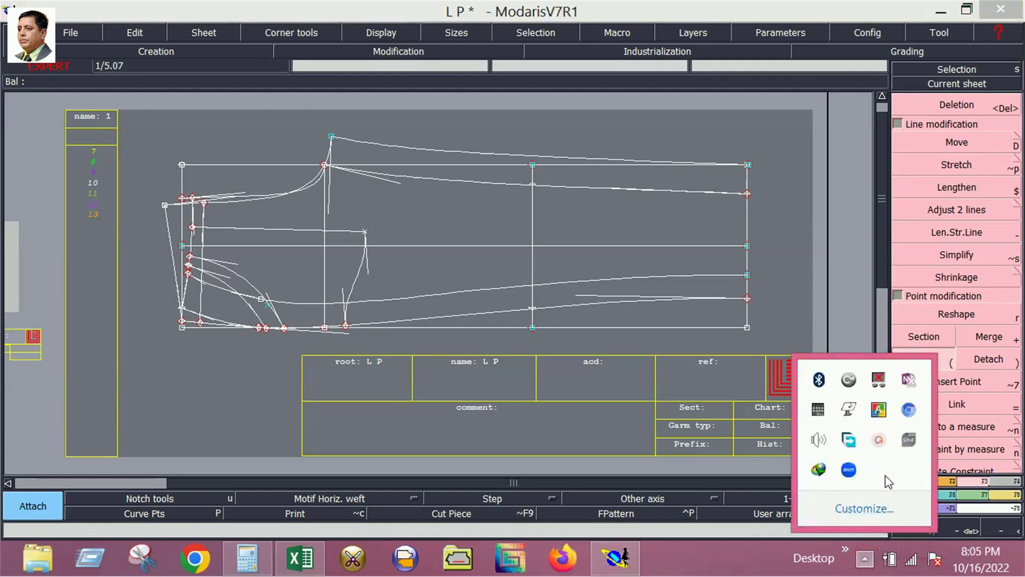
click(878, 440)
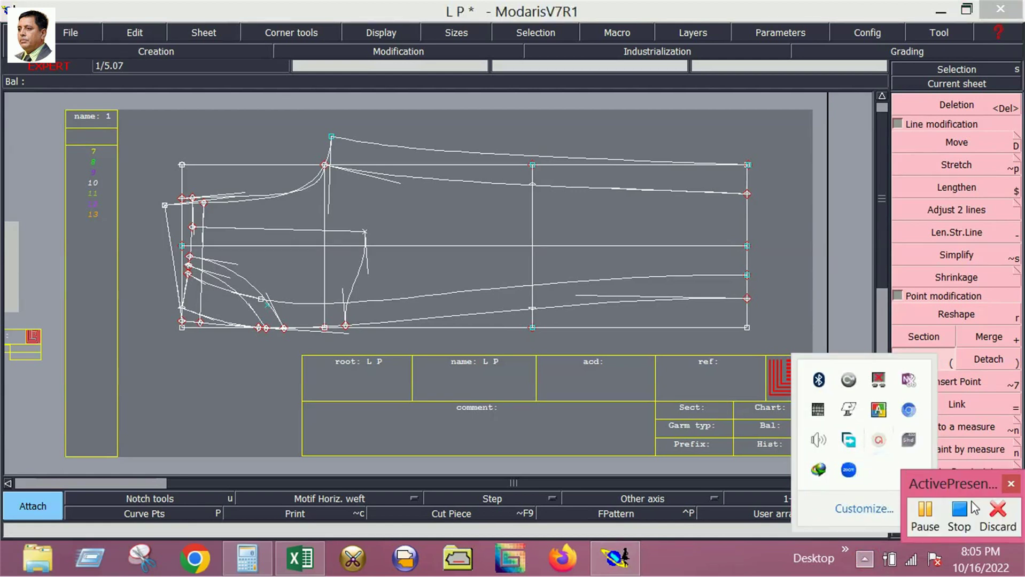